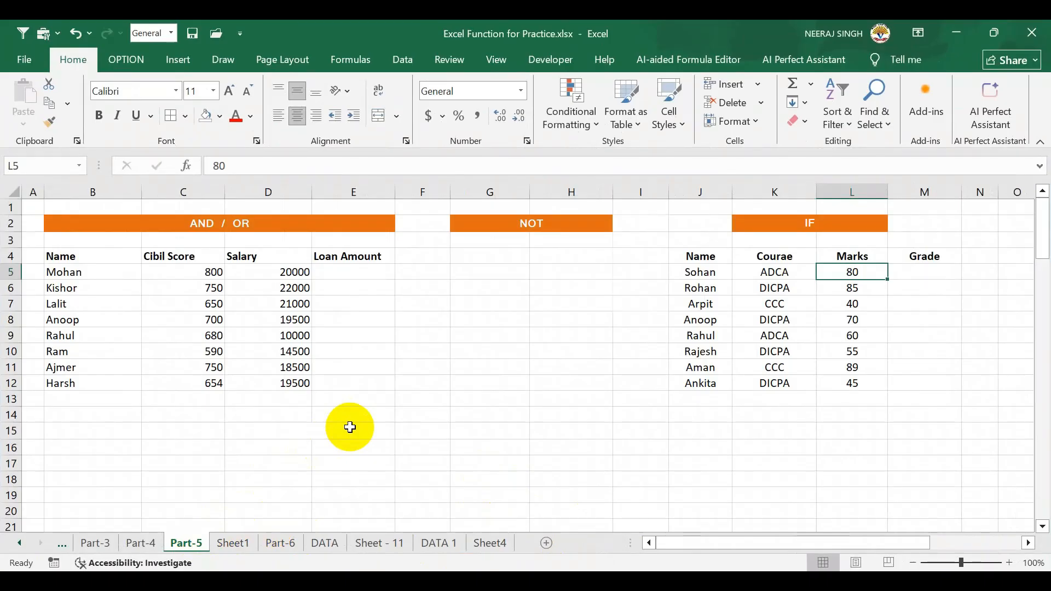
click(371, 277)
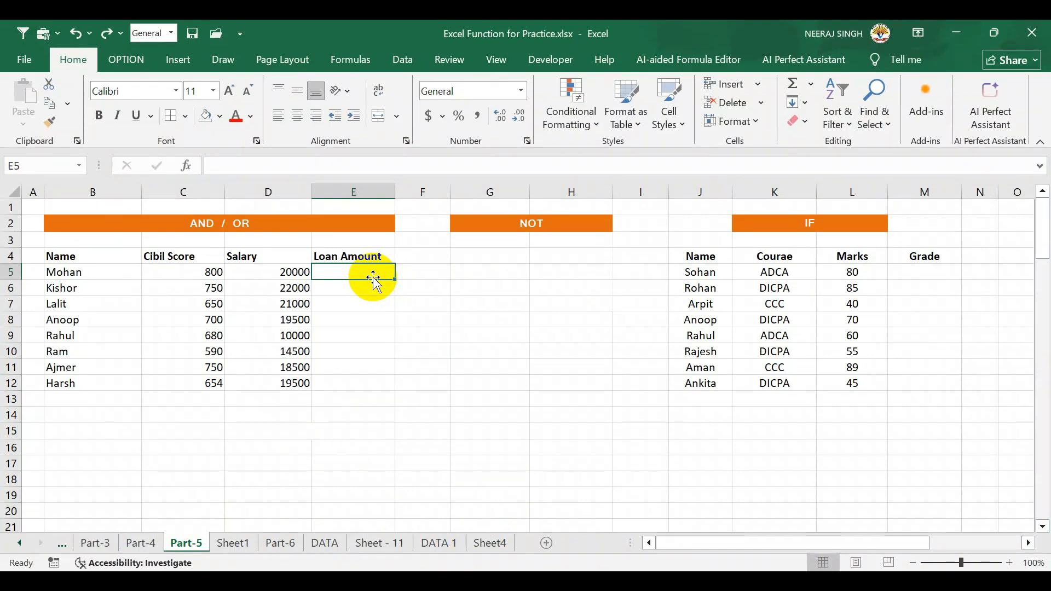
text(=and)
key(Tab)
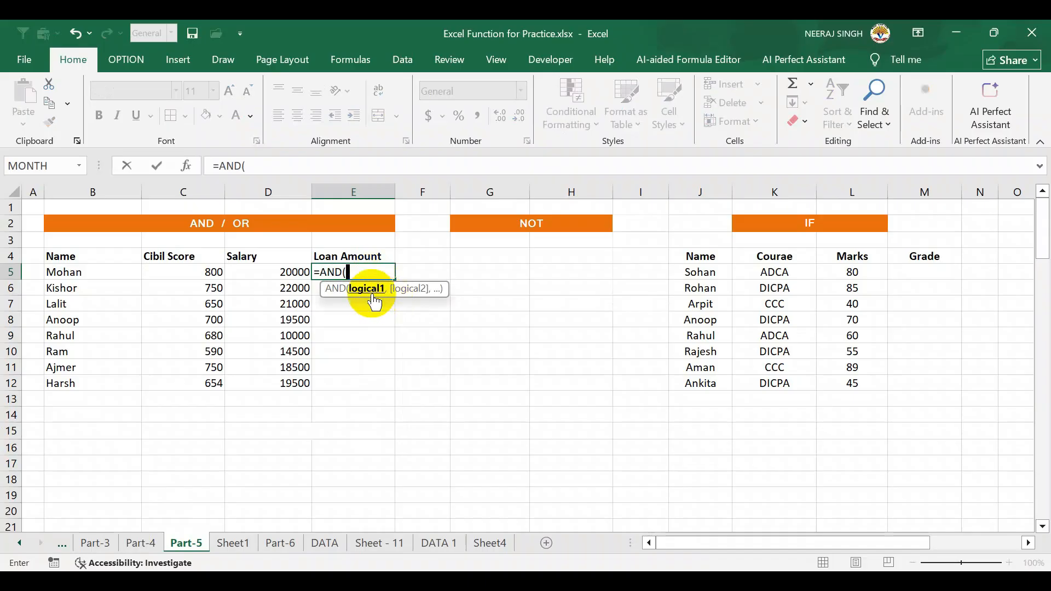
click(201, 272)
text(>=)
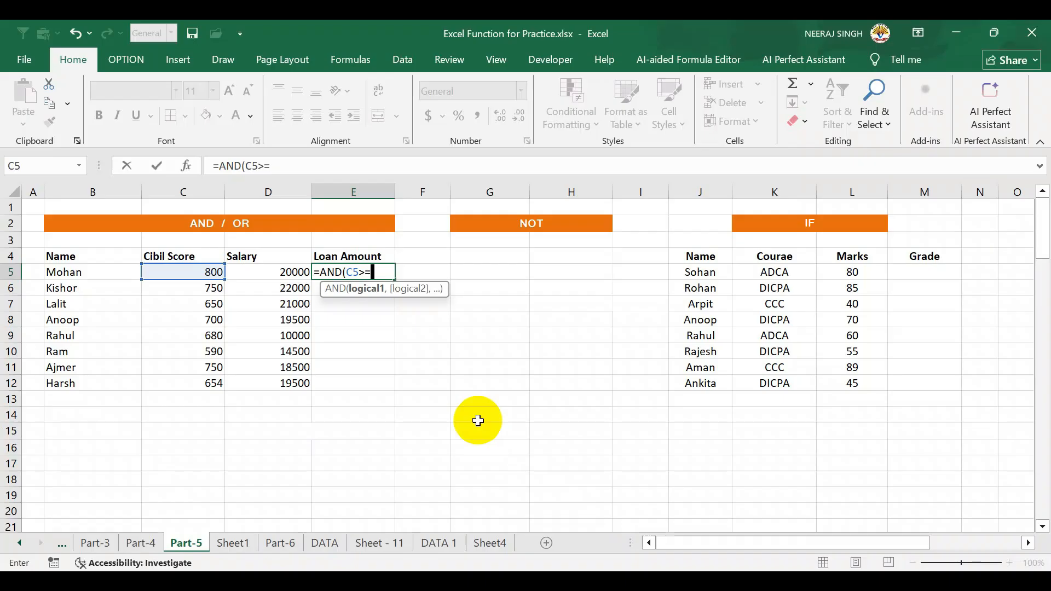
text(750)
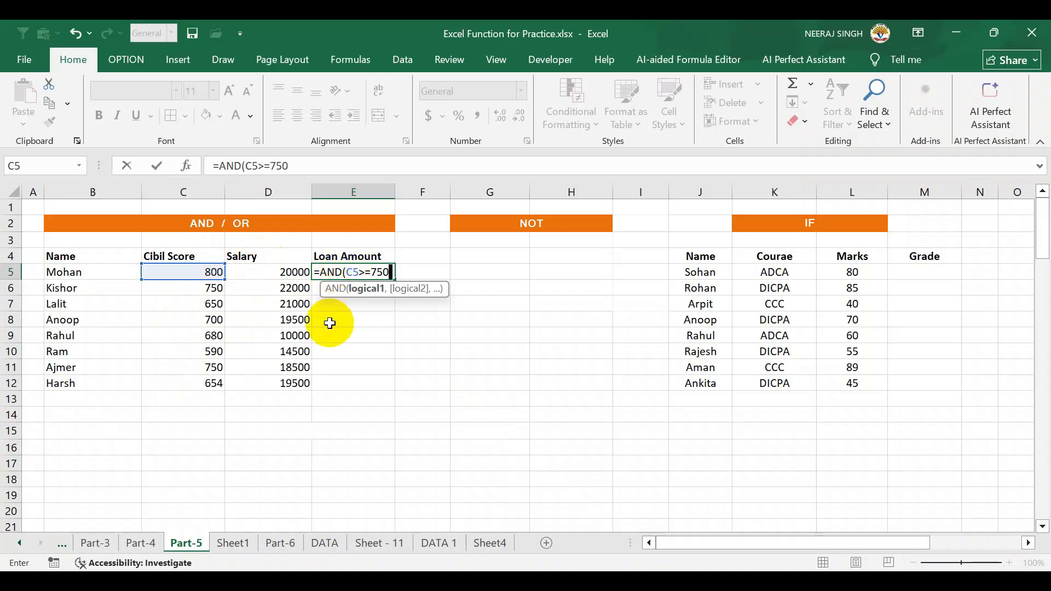
key(BackSpace)
key(BackSpace)
key(BackSpace)
key(BackSpace)
key(BackSpace)
key(BackSpace)
key(BackSpace)
key(BackSpace)
key(BackSpace)
key(BackSpace)
key(BackSpace)
key(BackSpace)
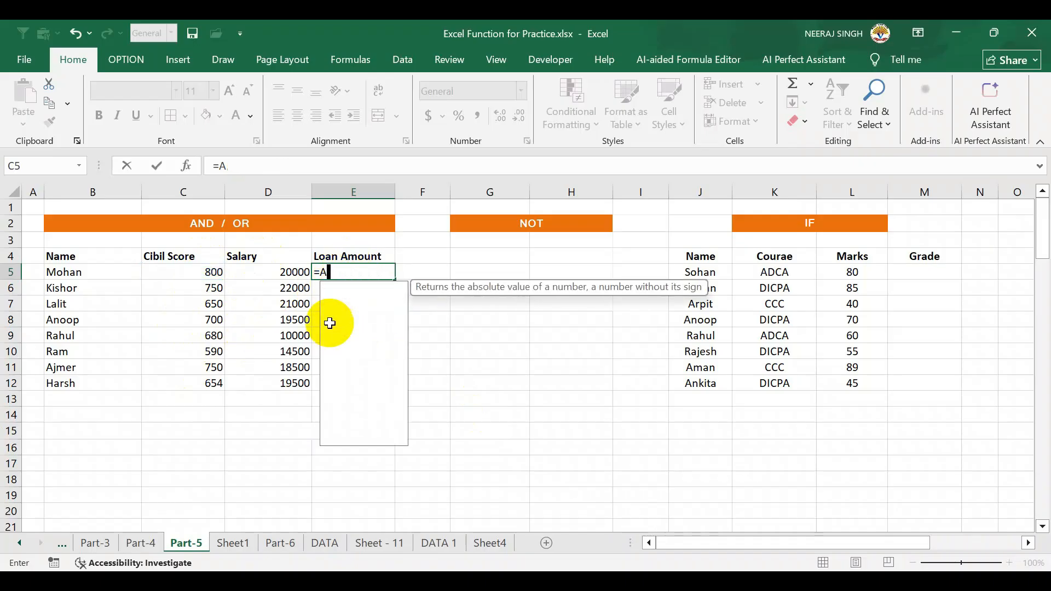
key(Return)
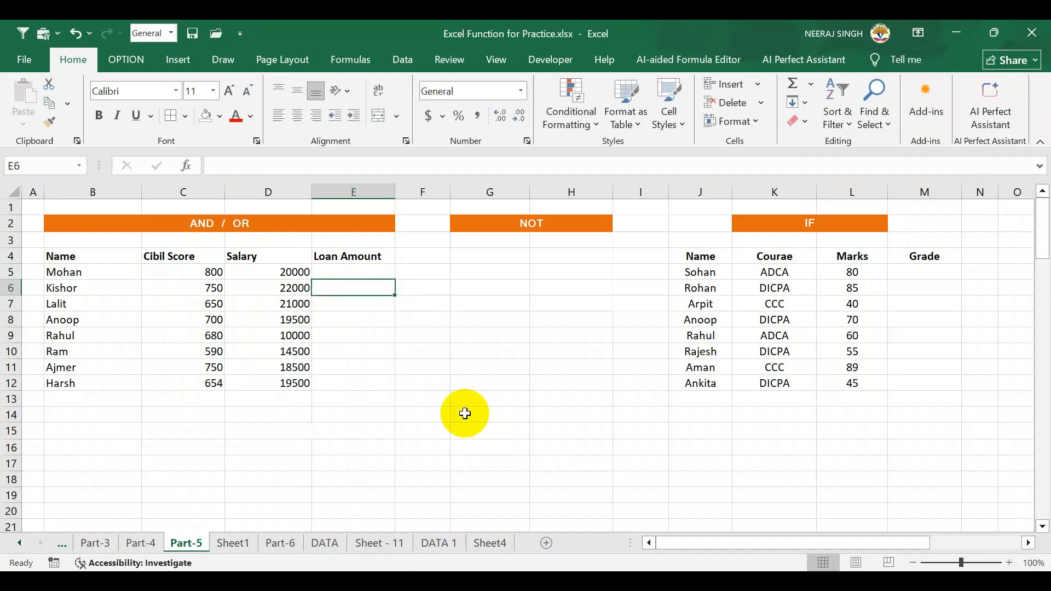
click(185, 276)
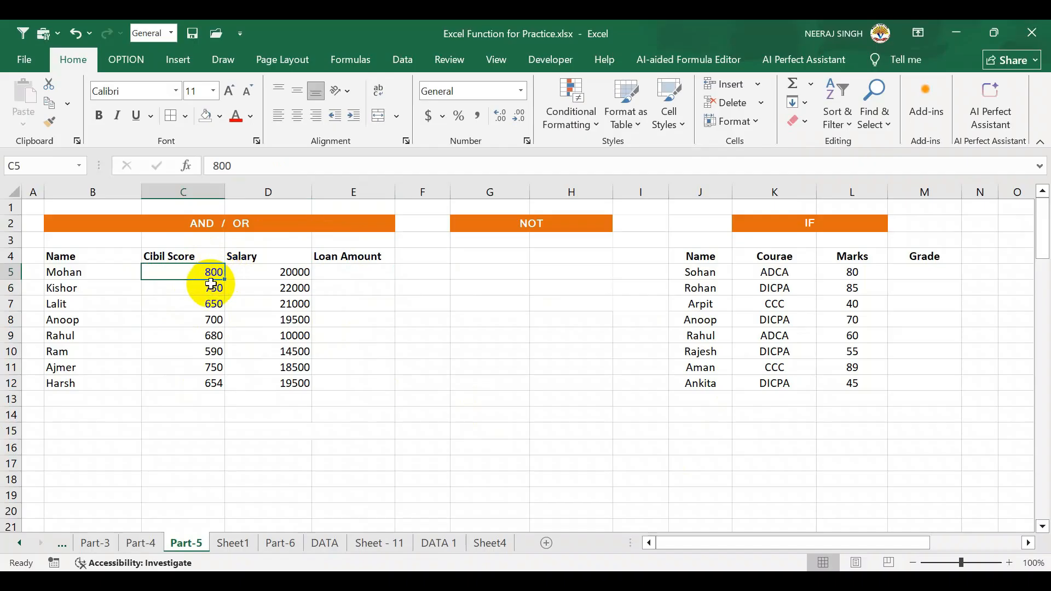
click(323, 276)
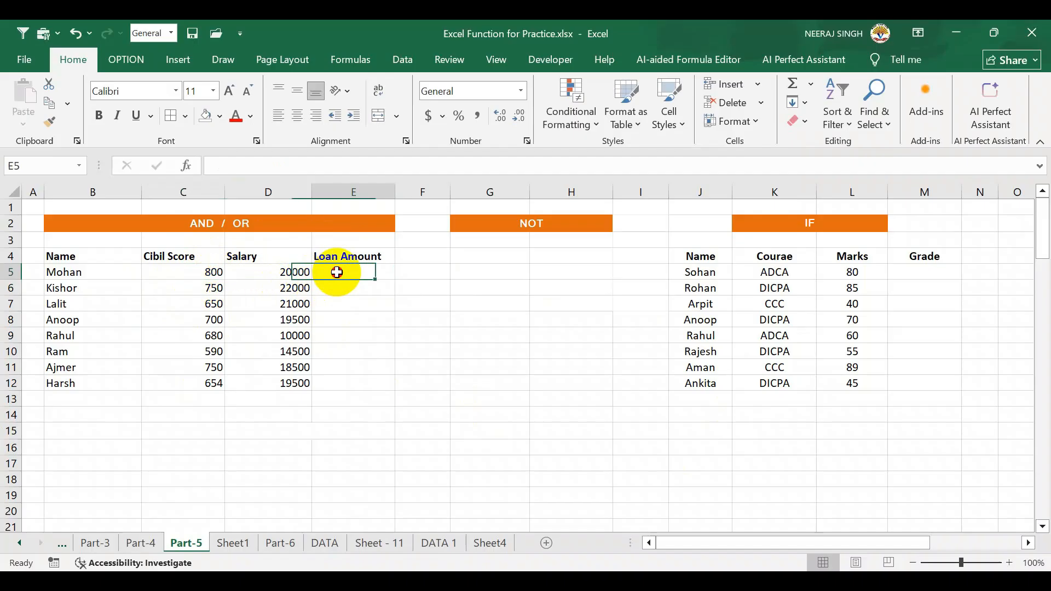
click(305, 272)
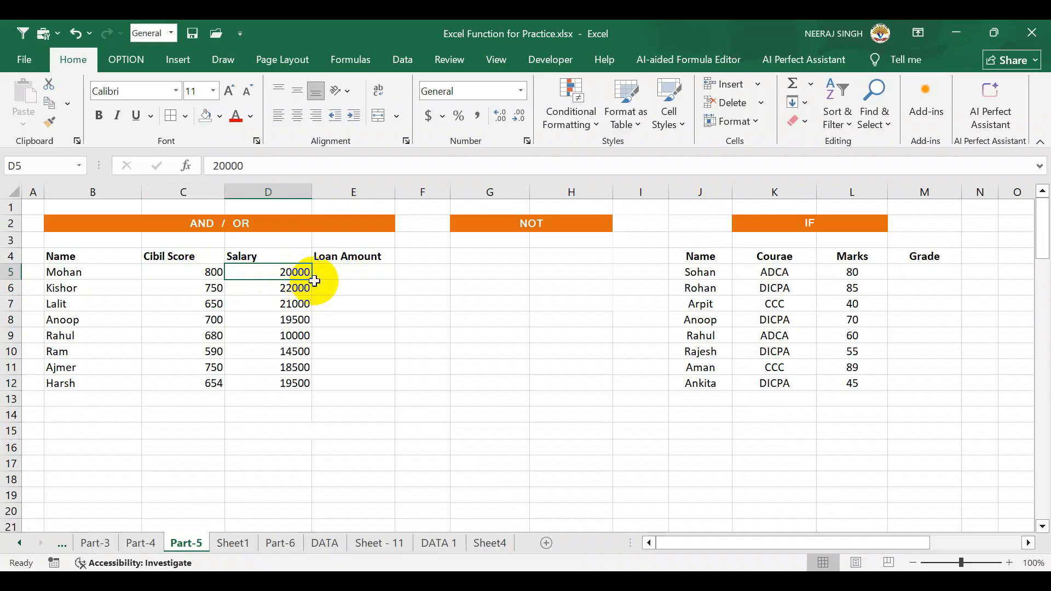
Enter the formula =AND(C5>=750,D5>=20000) in cell E5 to test the Cibil score and salary together
click(360, 271)
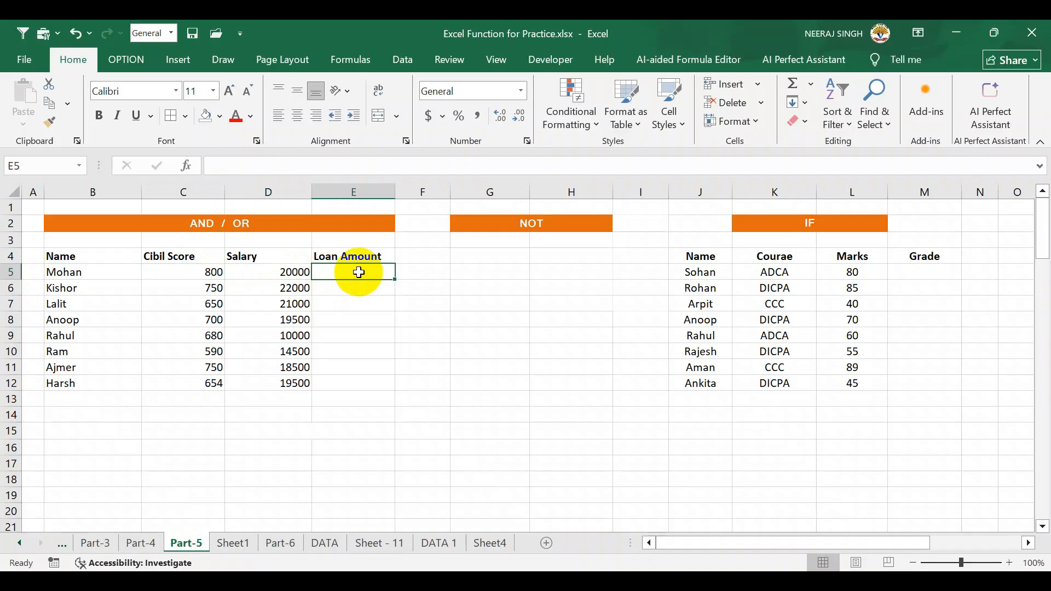
text(=an)
key(Tab)
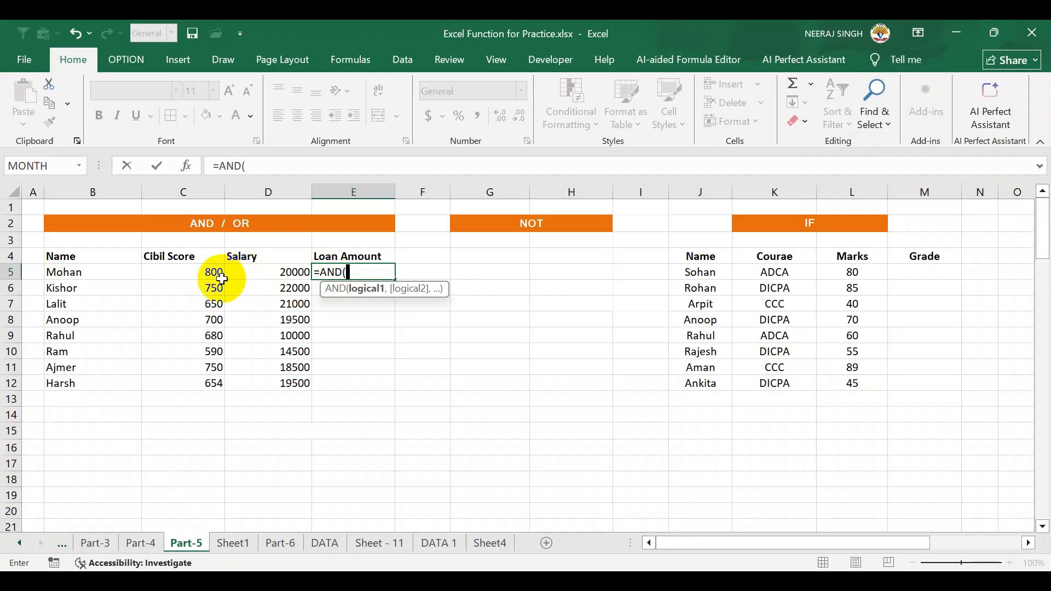
click(214, 274)
text(>=)
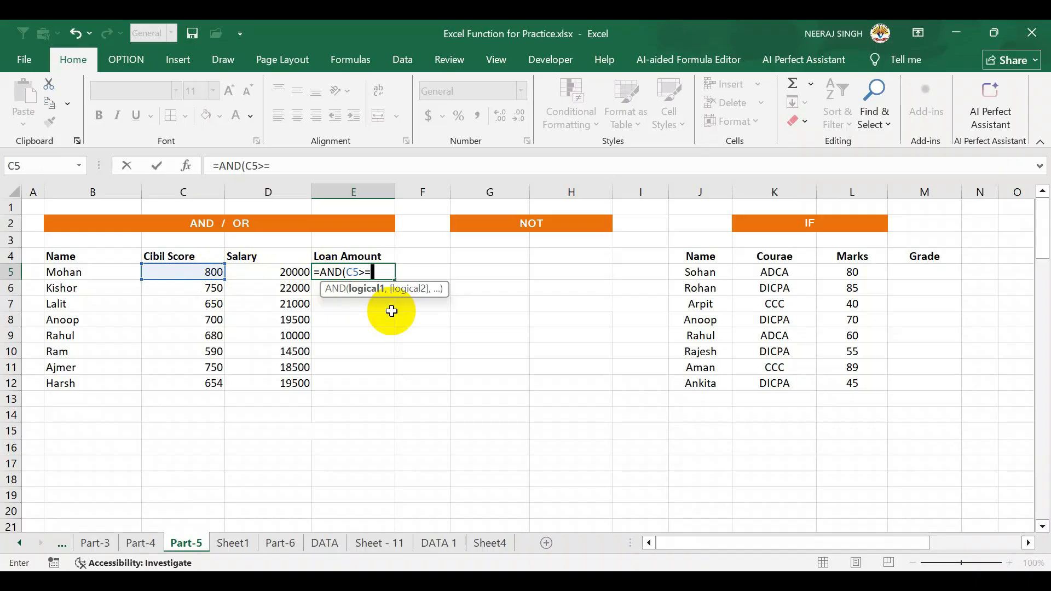
text(750,)
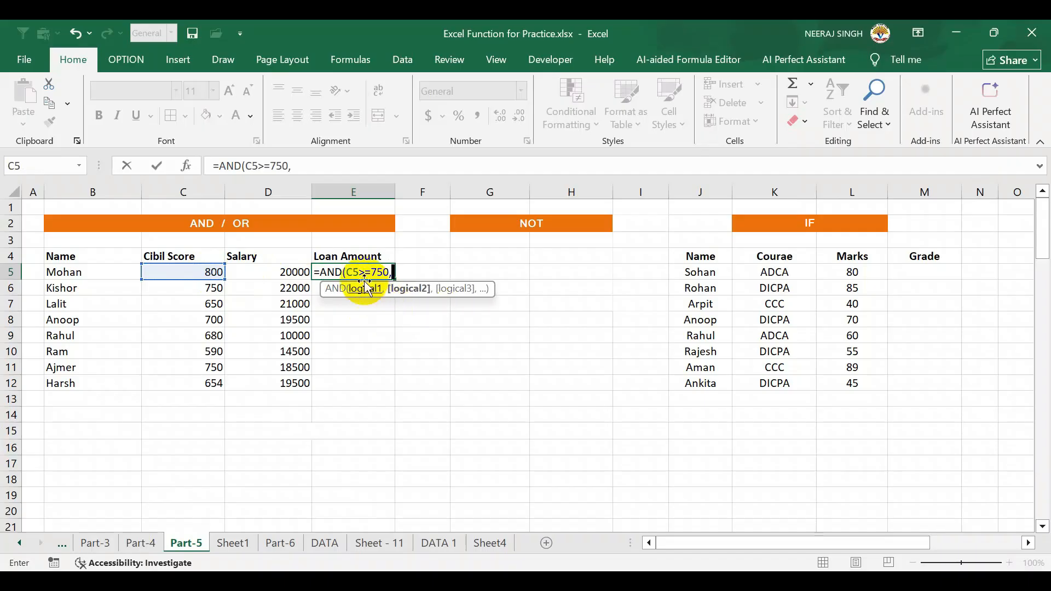
click(287, 272)
text(>=)
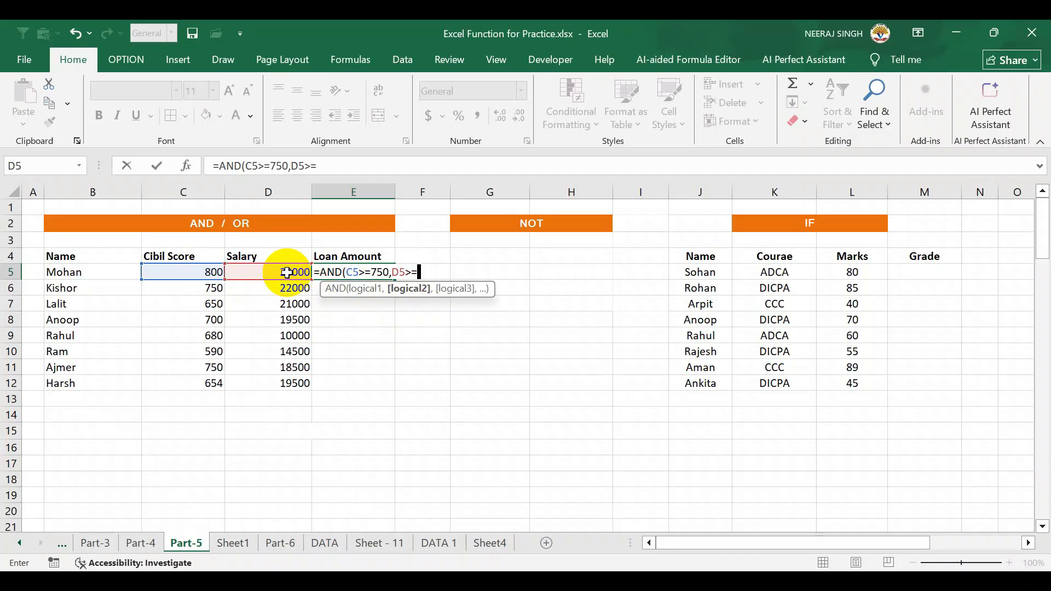
text(20000))
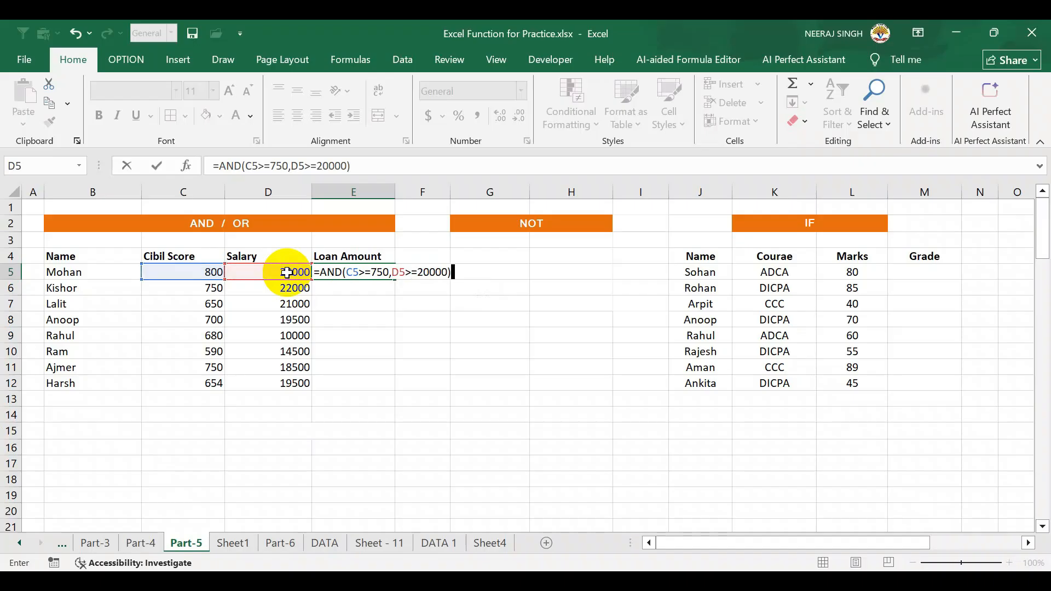
key(Return)
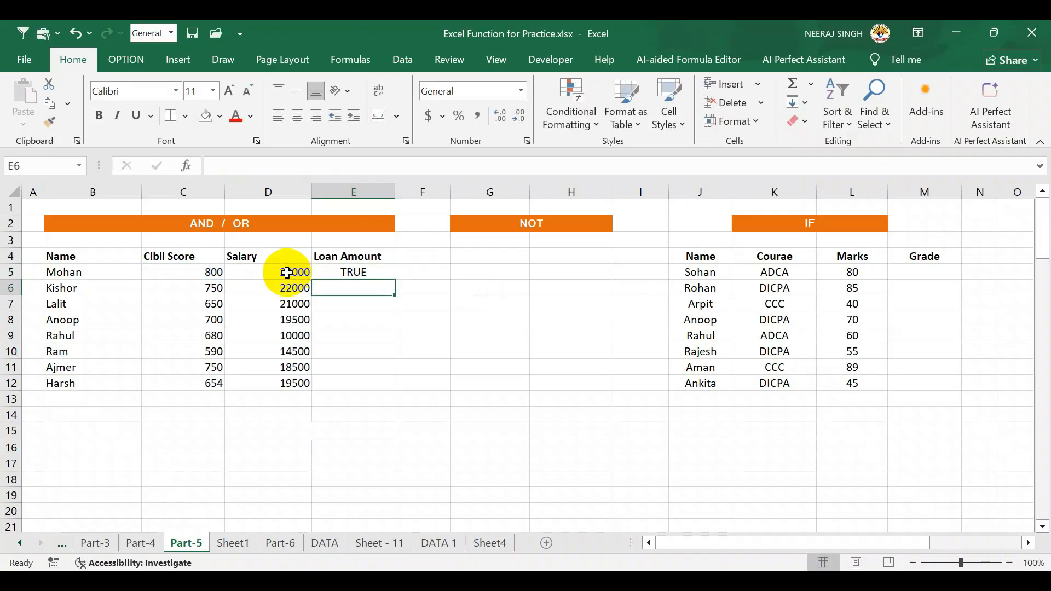
Fill the AND formula from E5 down the Loan Amount column through E12
click(371, 274)
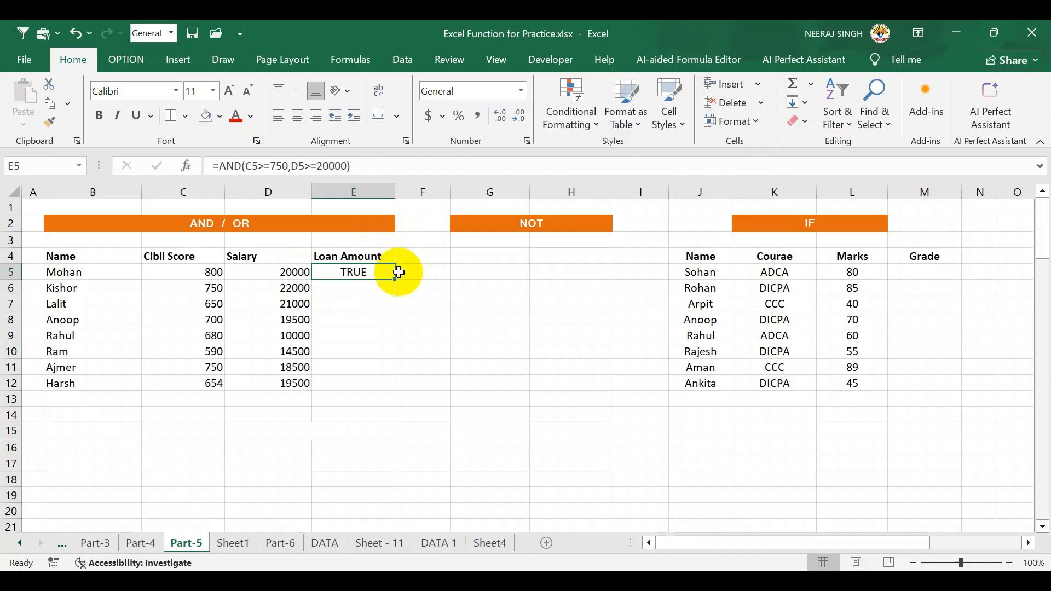
drag(396, 279, 376, 387)
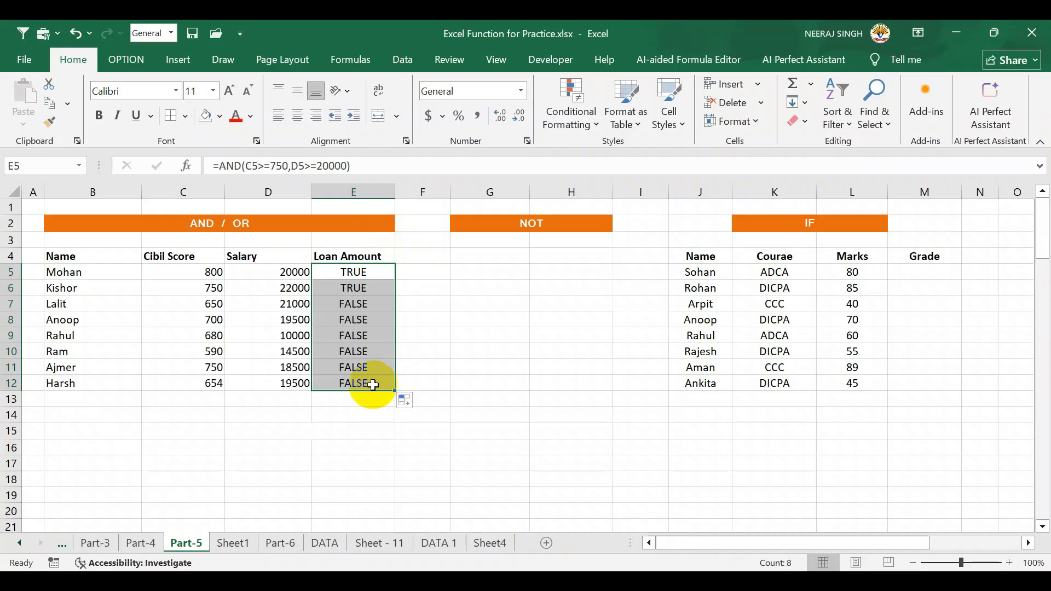
click(425, 309)
Examine the AND results in rows 5 to 9 against each row's Cibil score and salary
click(363, 272)
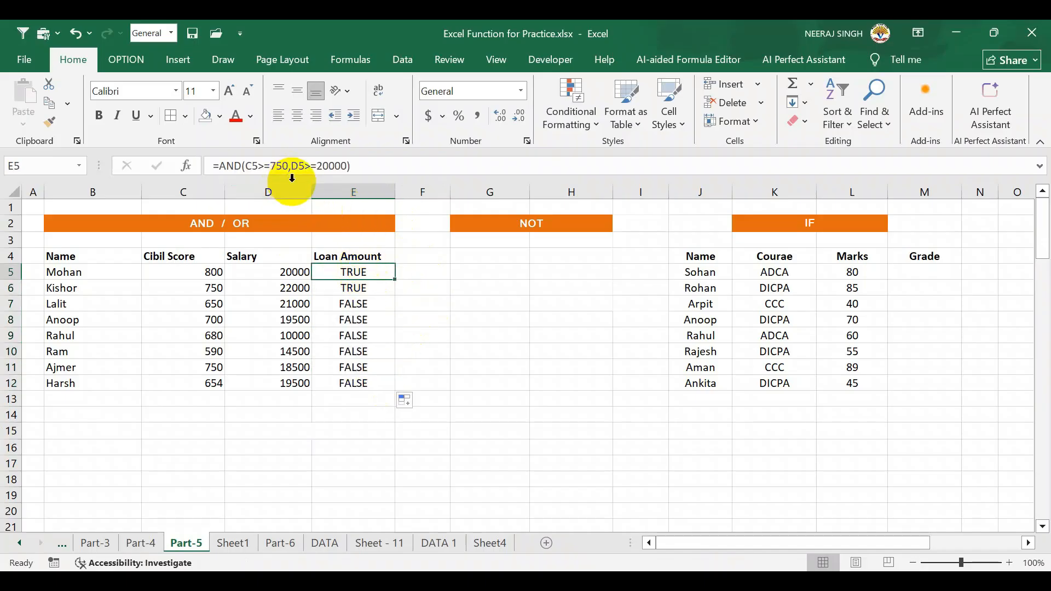
click(361, 288)
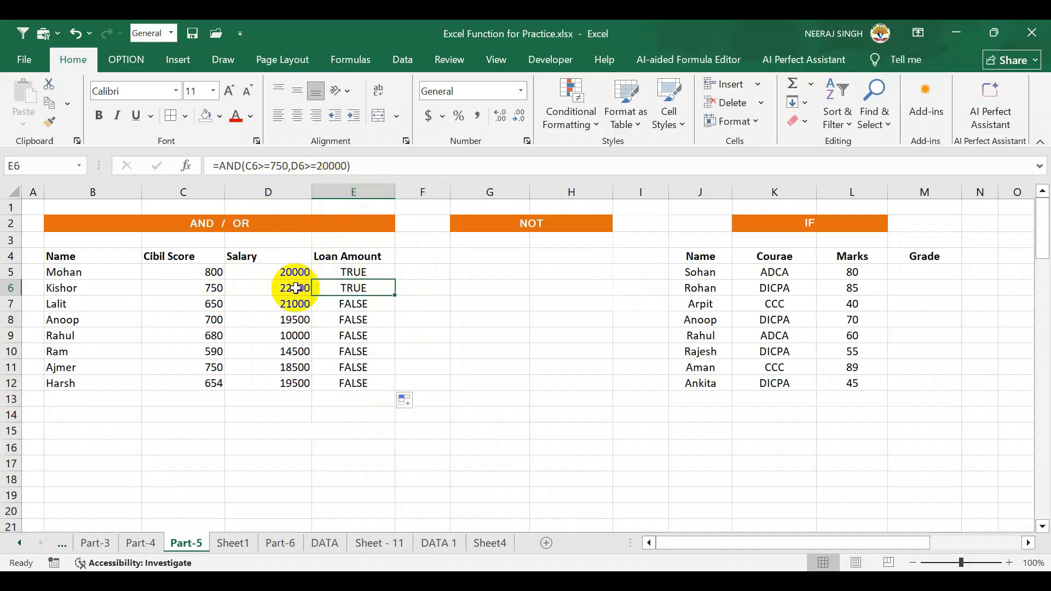
click(354, 305)
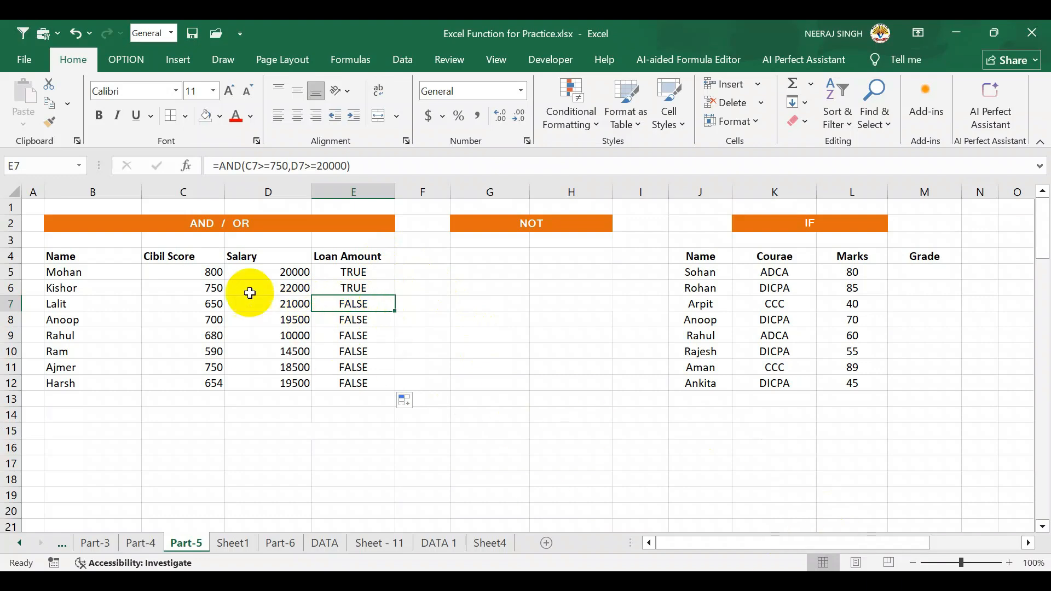
click(214, 306)
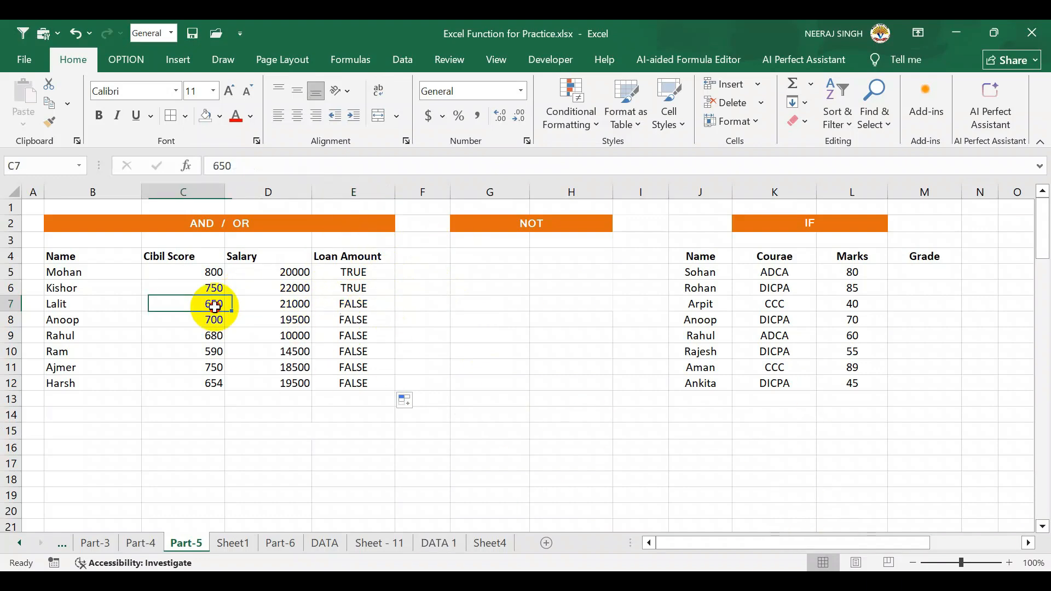
click(306, 303)
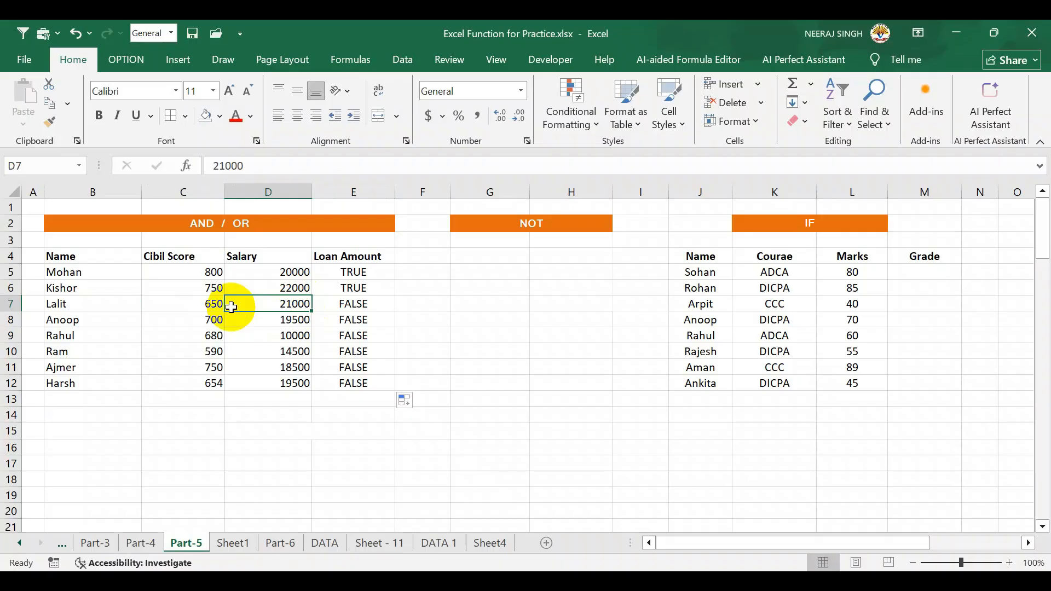
click(349, 303)
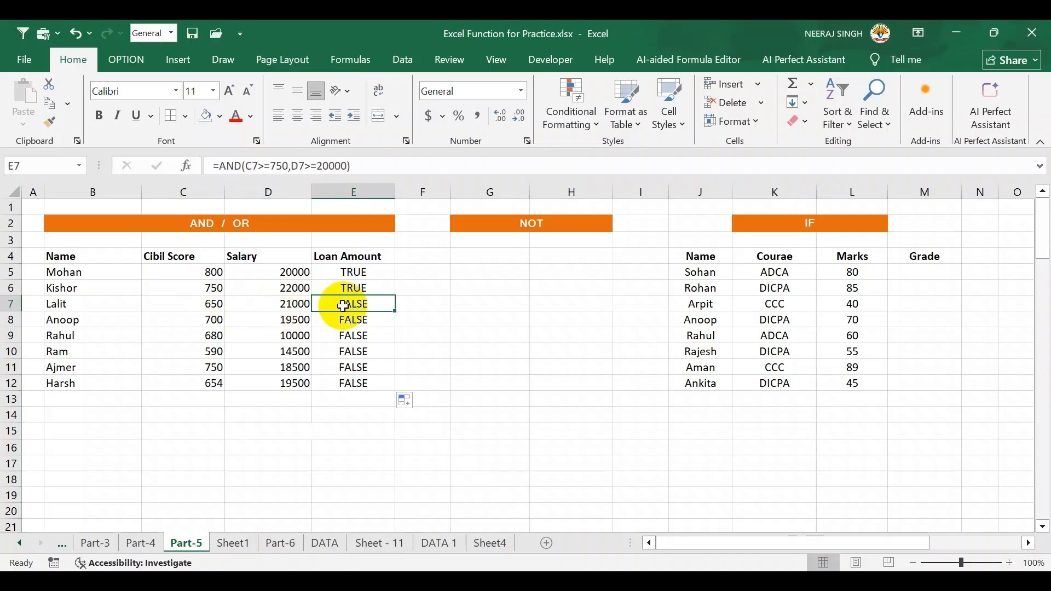
click(211, 305)
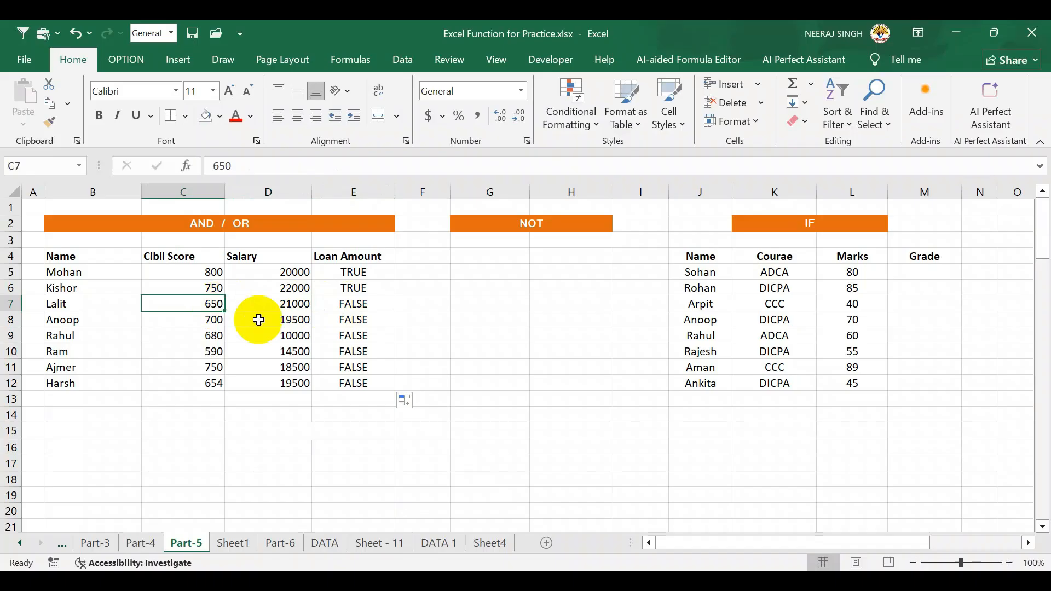
click(300, 308)
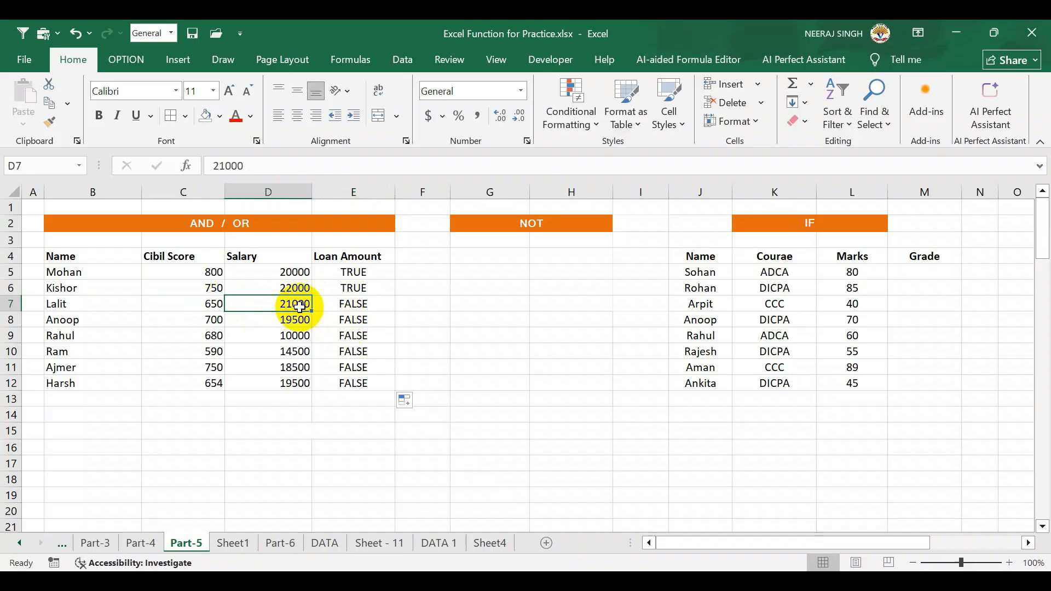
click(344, 320)
click(219, 323)
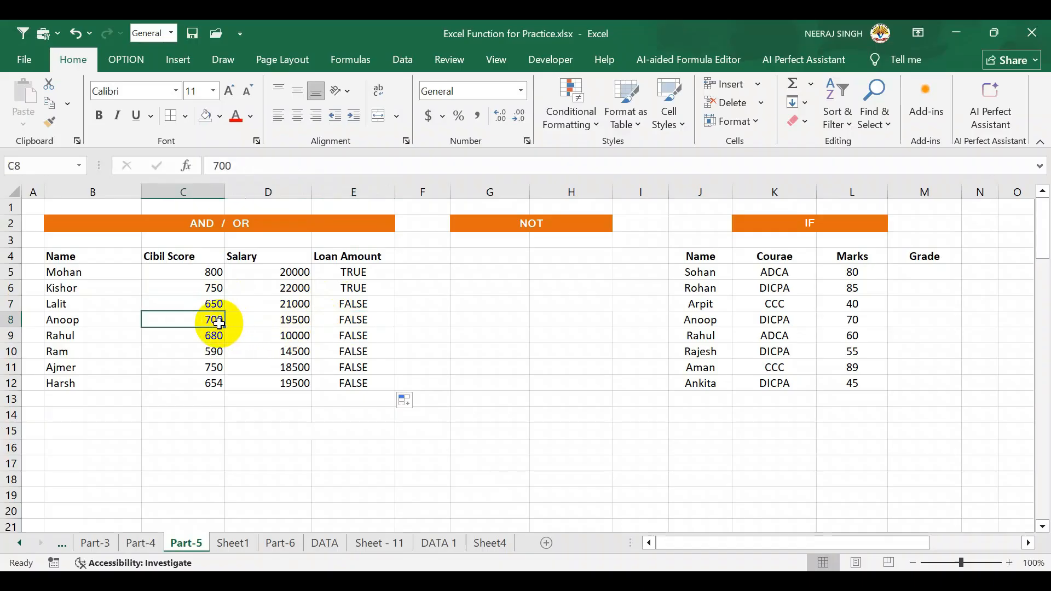
click(285, 320)
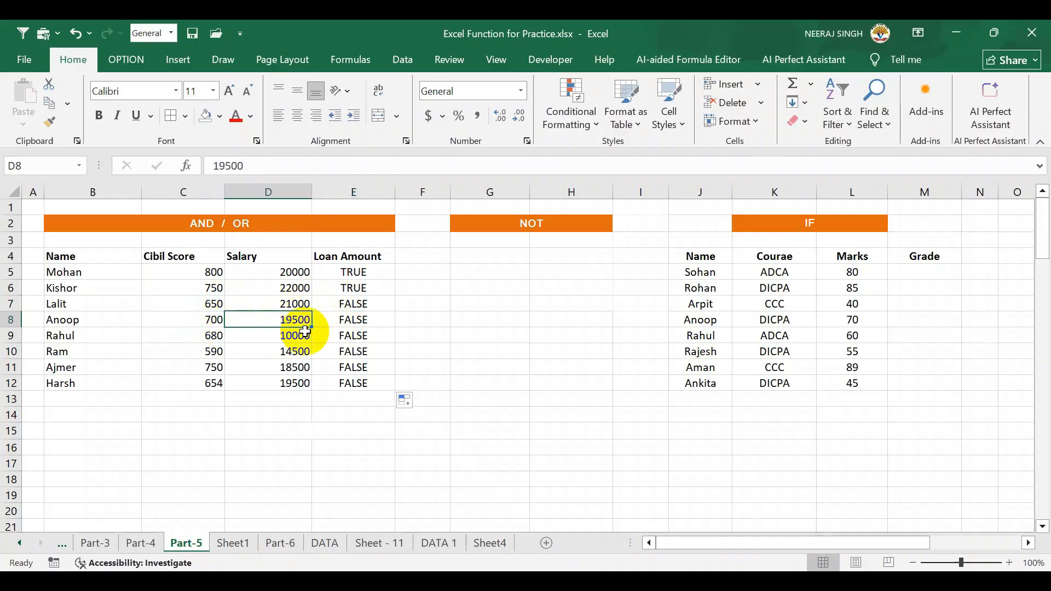
click(358, 335)
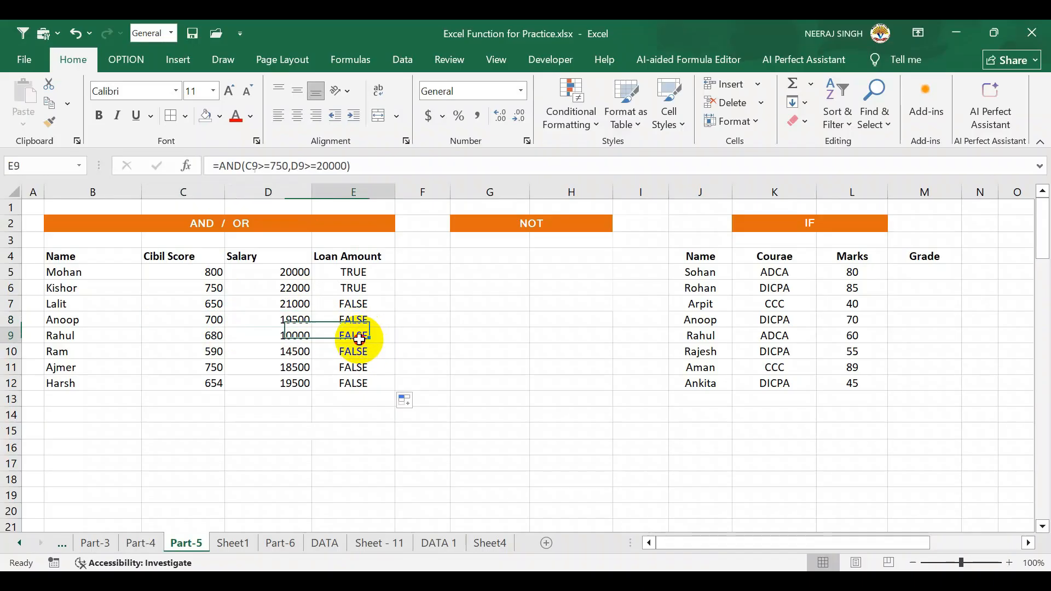
click(216, 336)
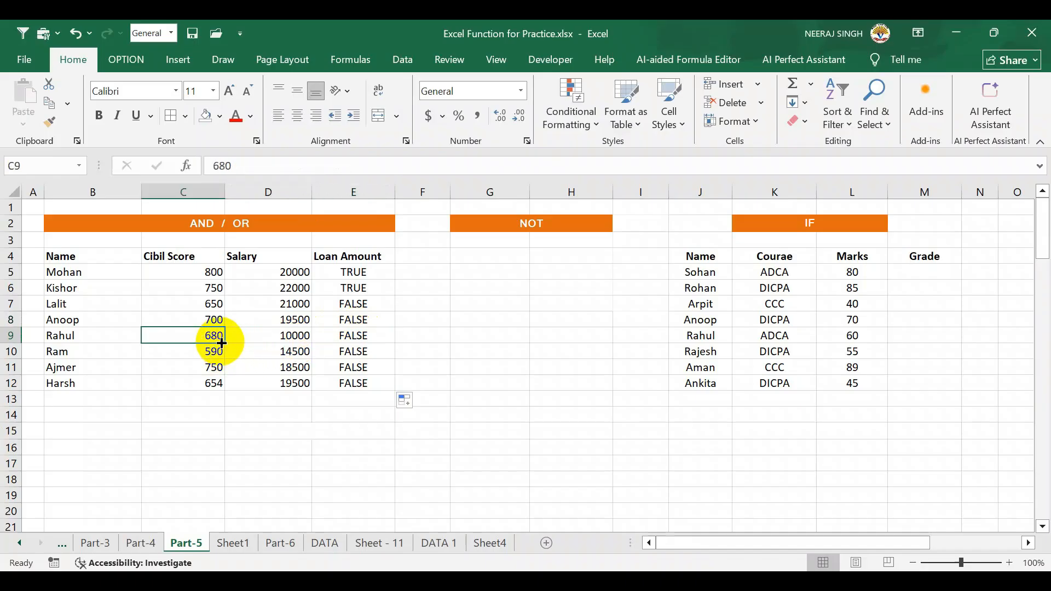
click(290, 337)
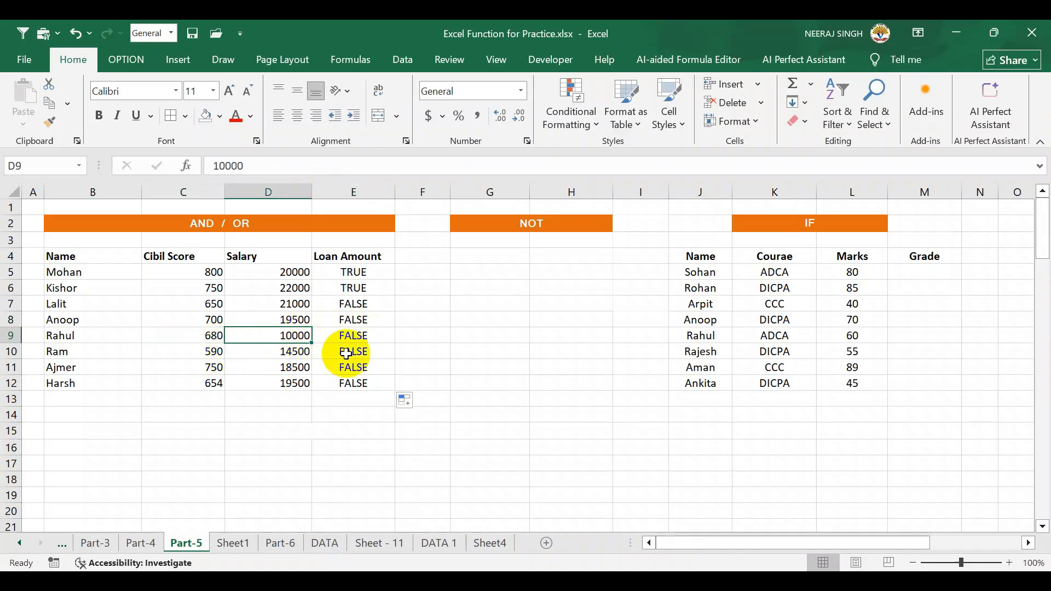
Change row 9 to a Cibil score of 750 and a salary of 20000
click(208, 337)
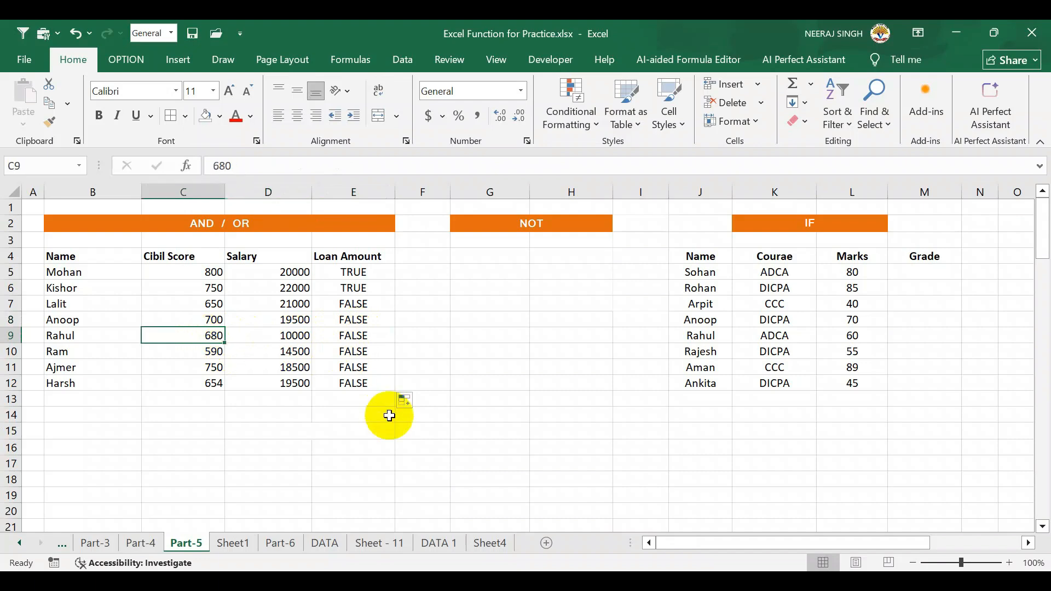
text(750)
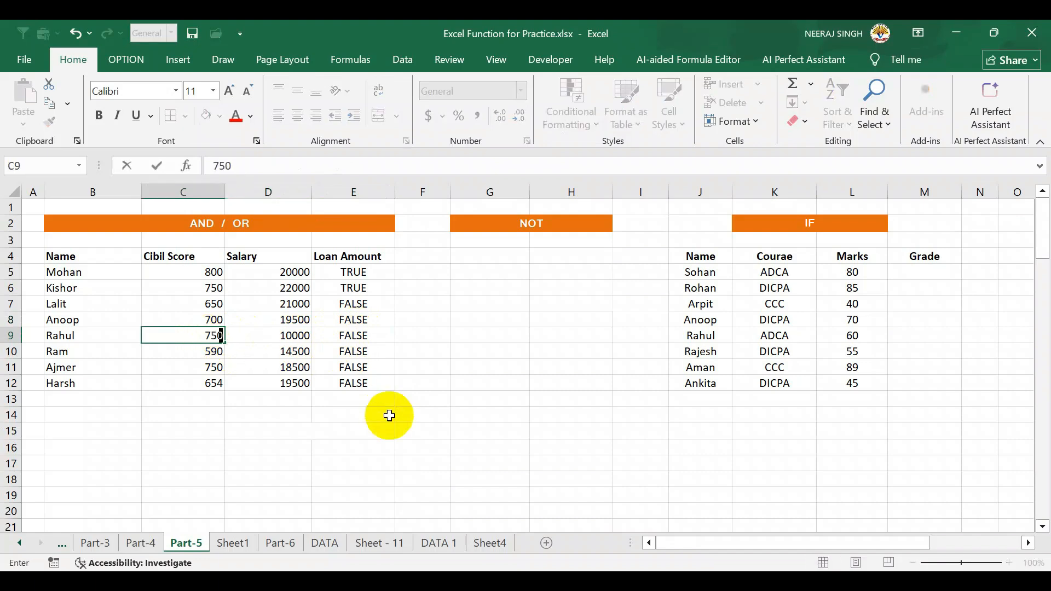
key(Return)
click(299, 335)
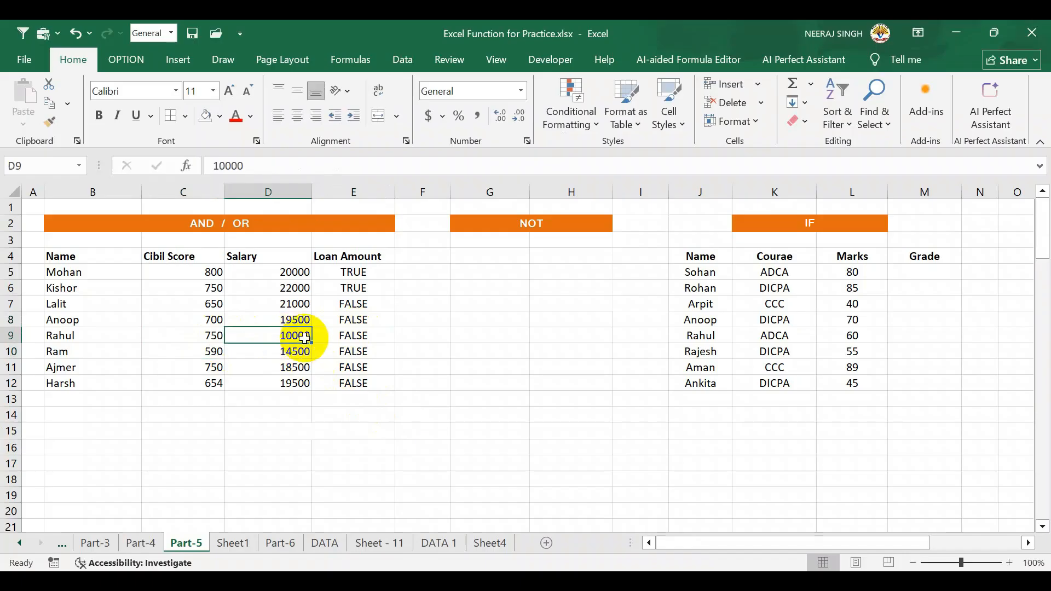
text(1950)
key(BackSpace)
key(BackSpace)
key(BackSpace)
text(20000)
key(Return)
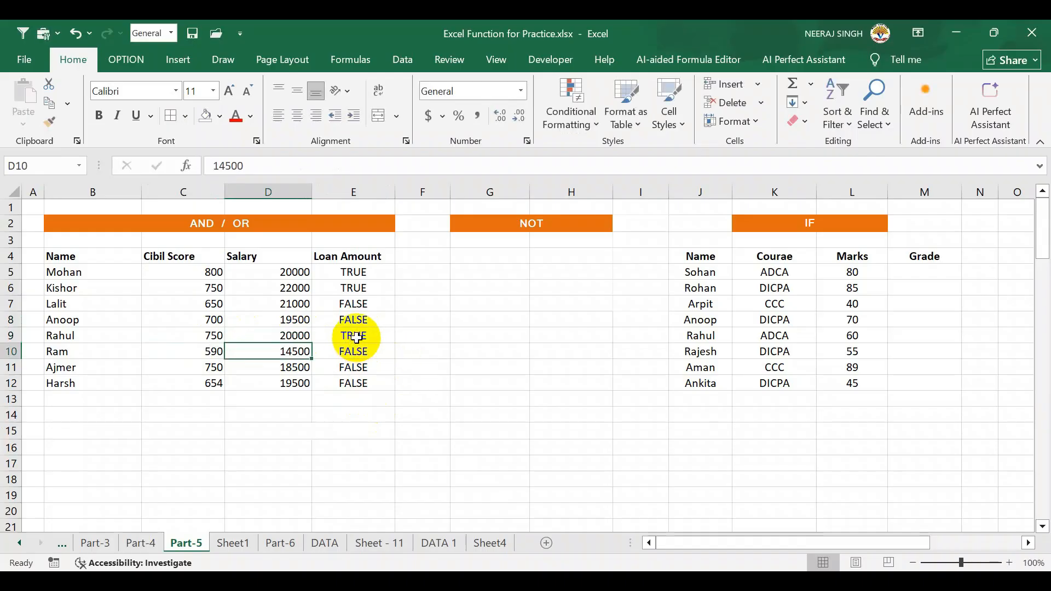
Review the AND results in rows 9 to 12 and the optional third condition of E5's AND formula
click(367, 335)
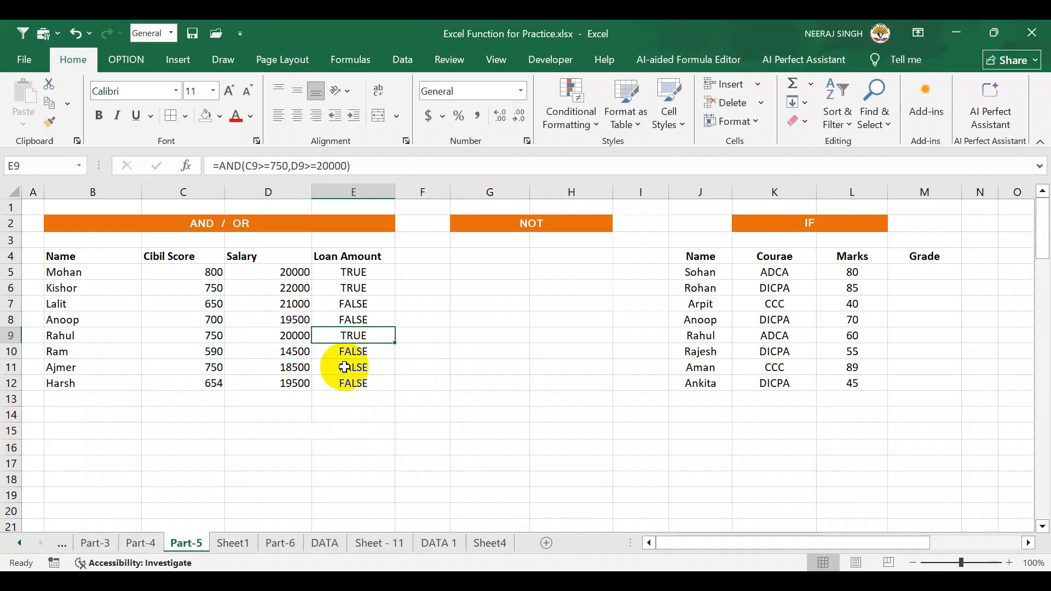
click(363, 356)
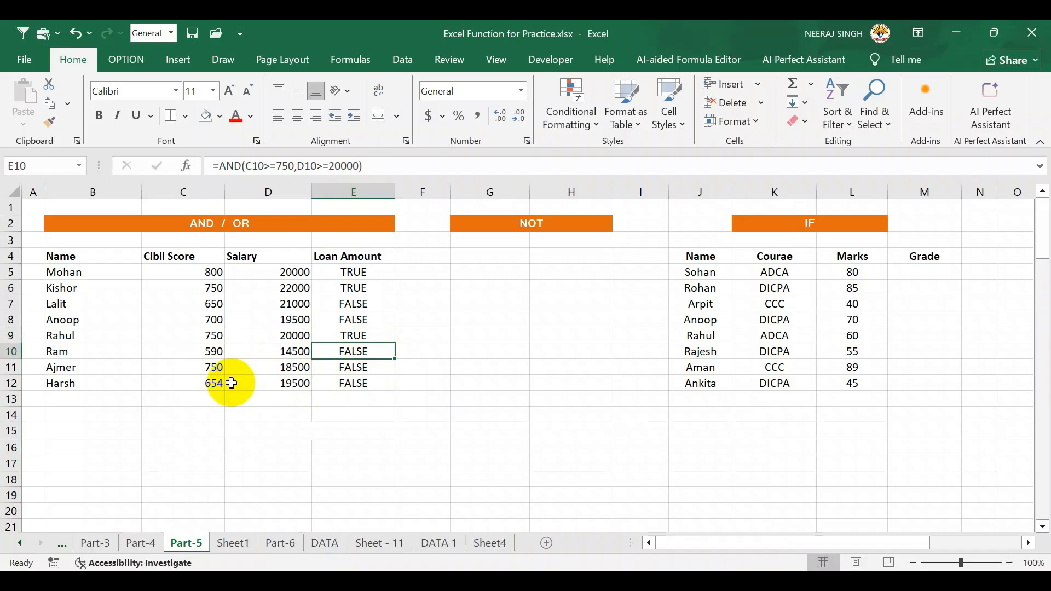
click(297, 380)
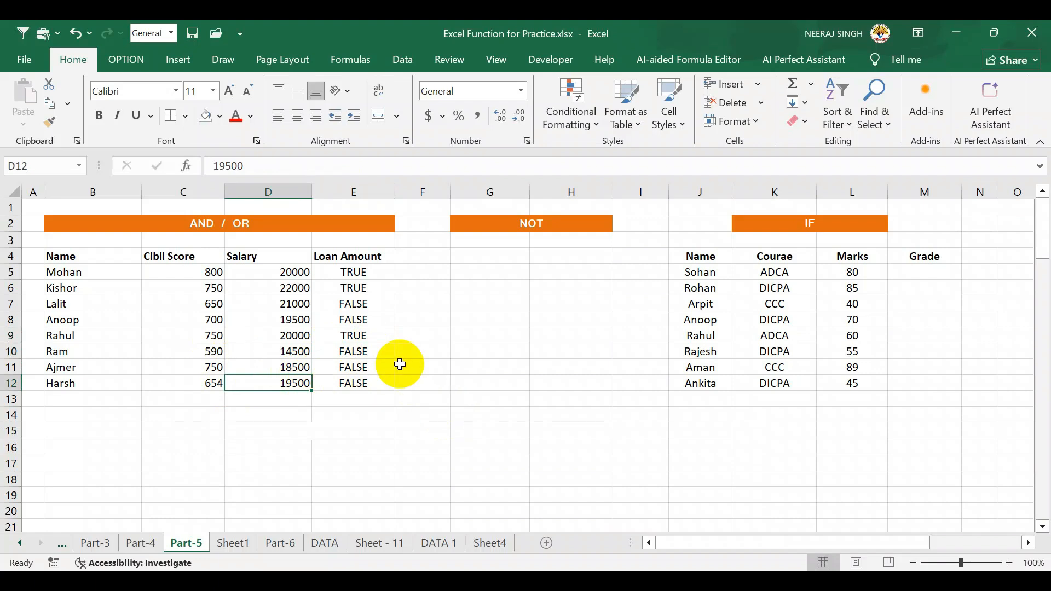
click(354, 272)
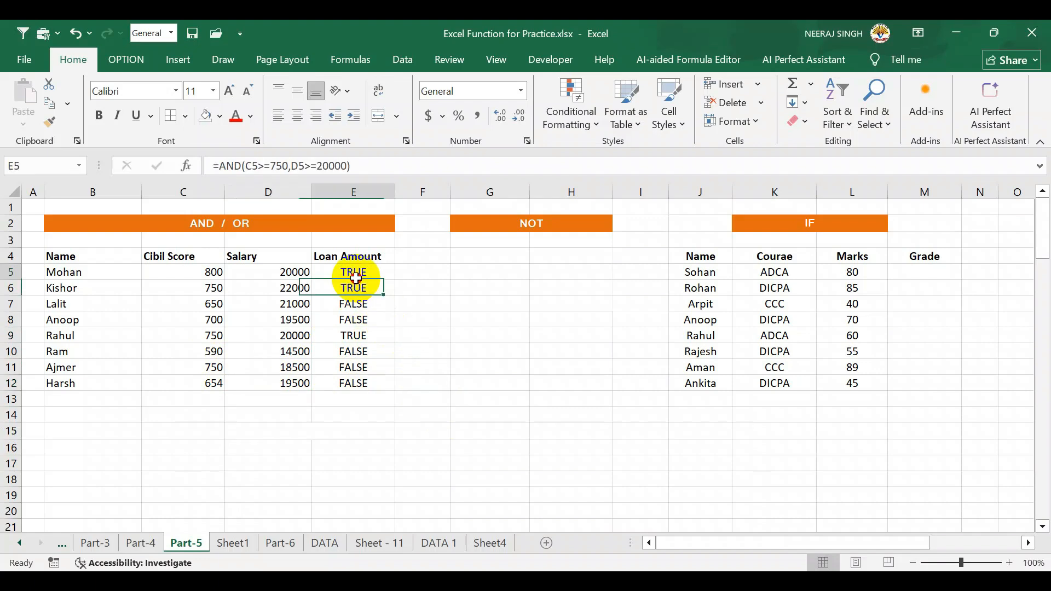
click(348, 166)
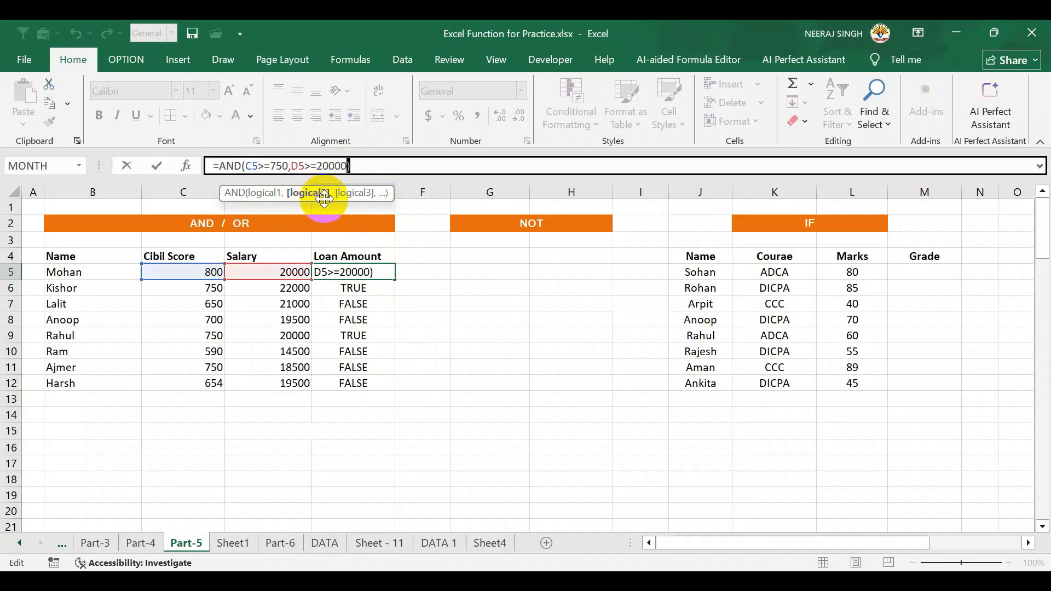
text(,)
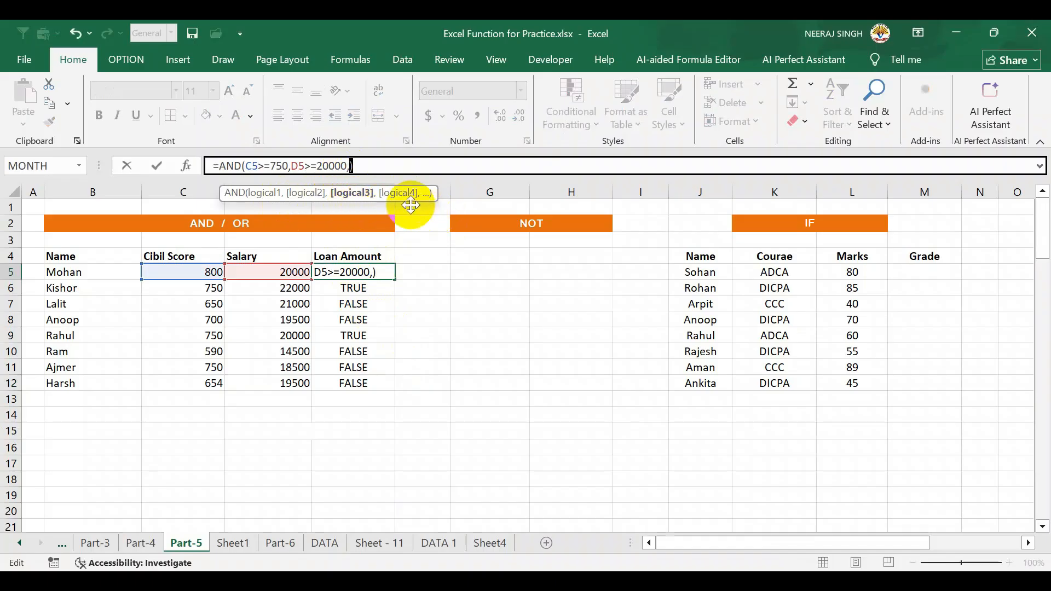
key(BackSpace)
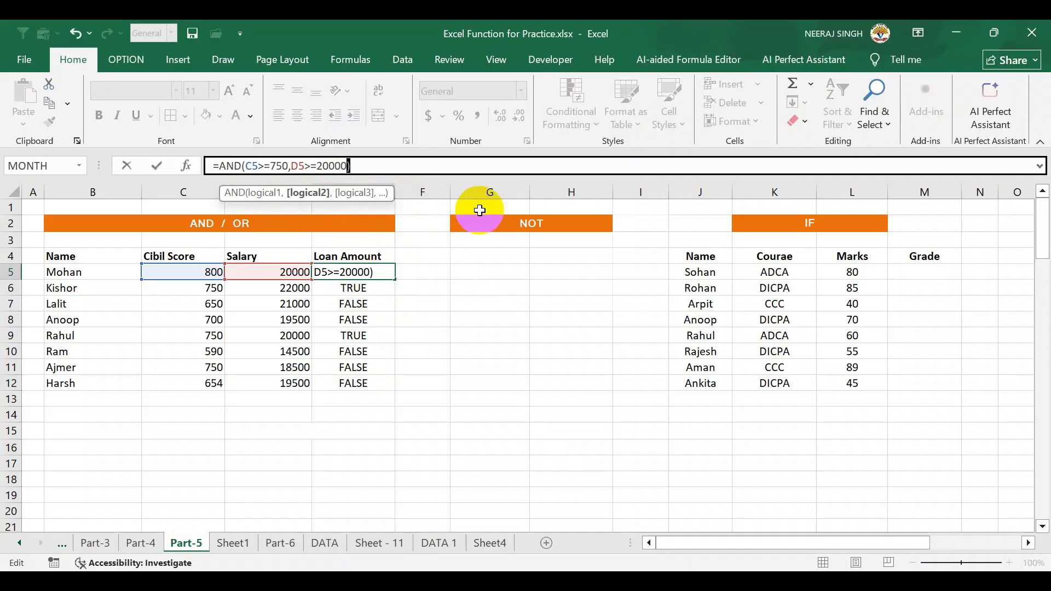
key(Return)
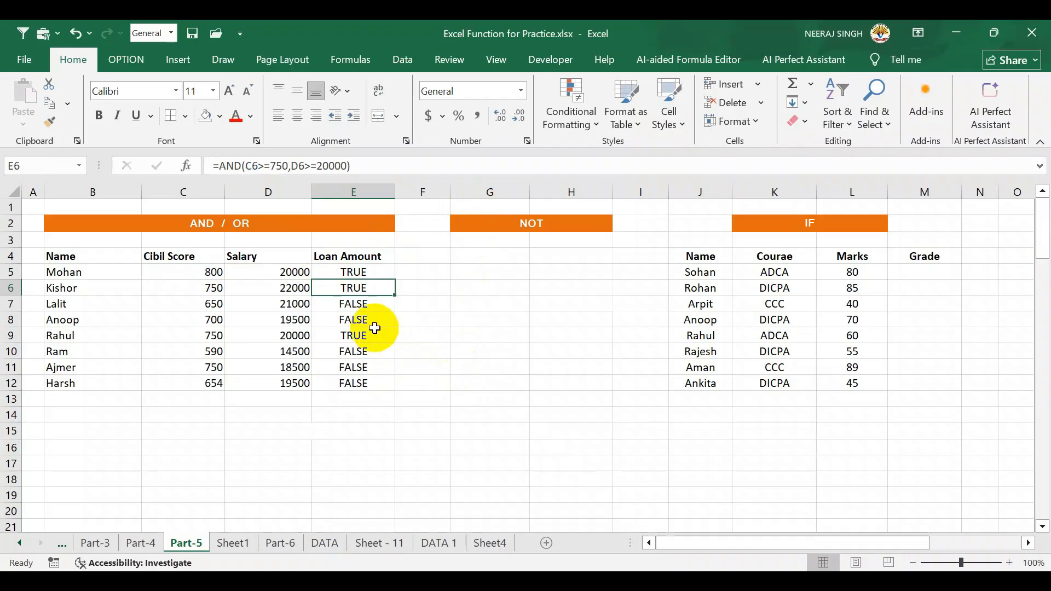
Clear the AND formulas from the Loan Amount cells E5:E12
drag(357, 272, 356, 383)
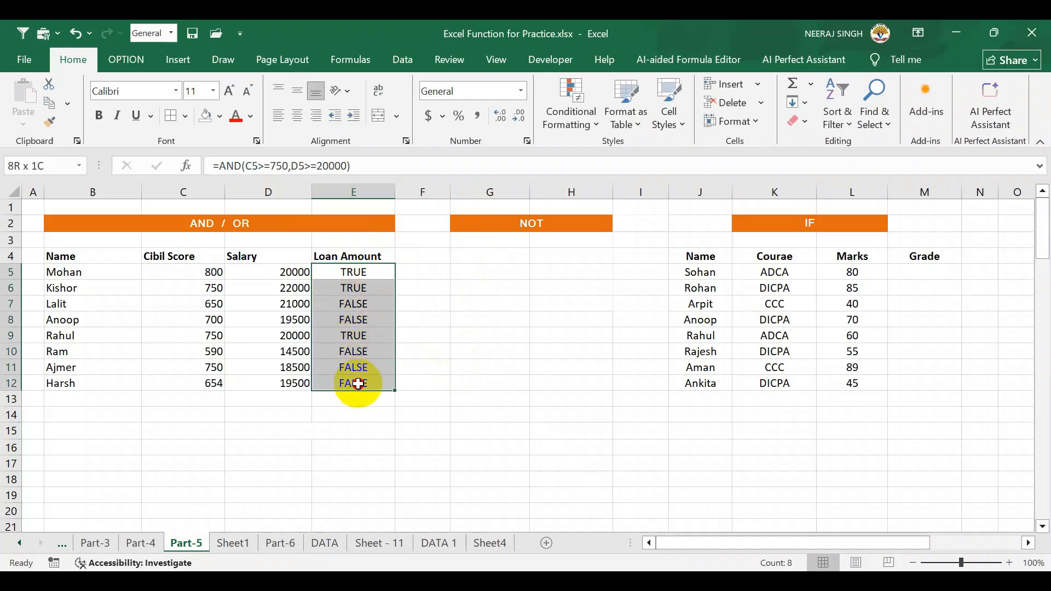
key(Delete)
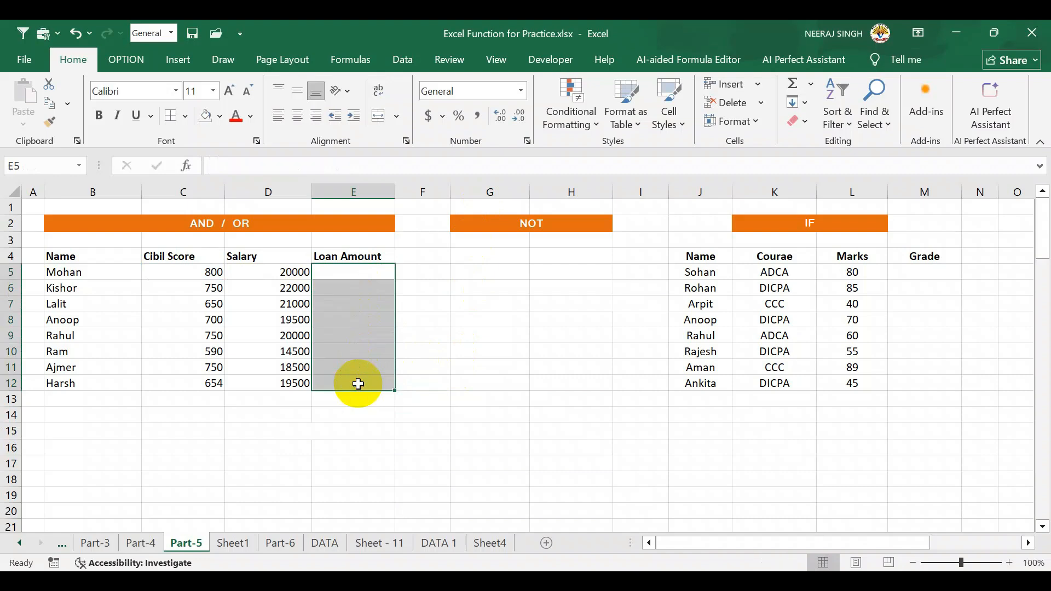
click(427, 356)
Start an OR formula in cell E5 with C5>=800 as the first condition
click(367, 277)
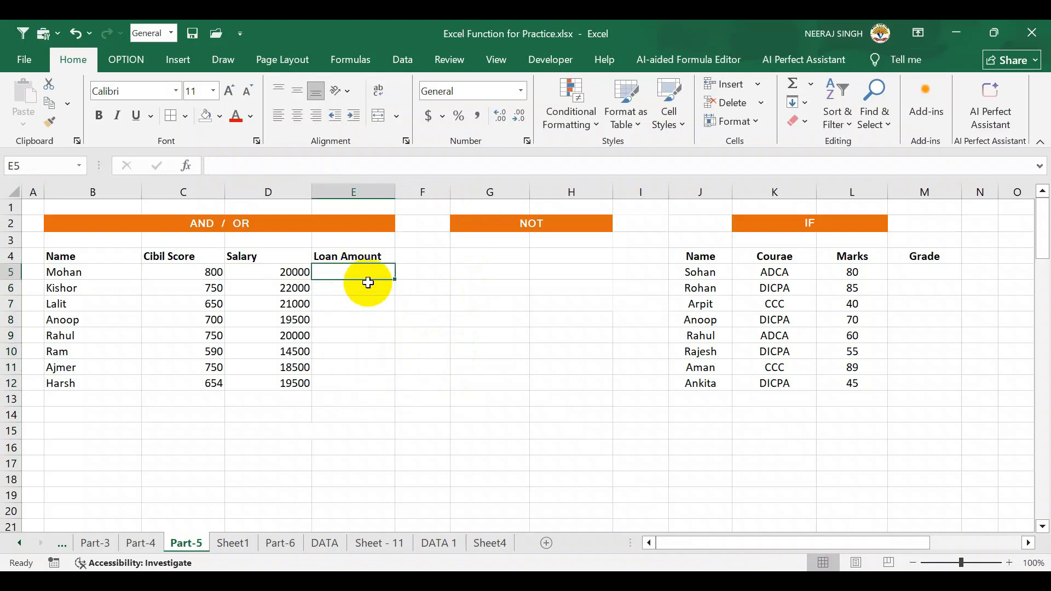
text(=or)
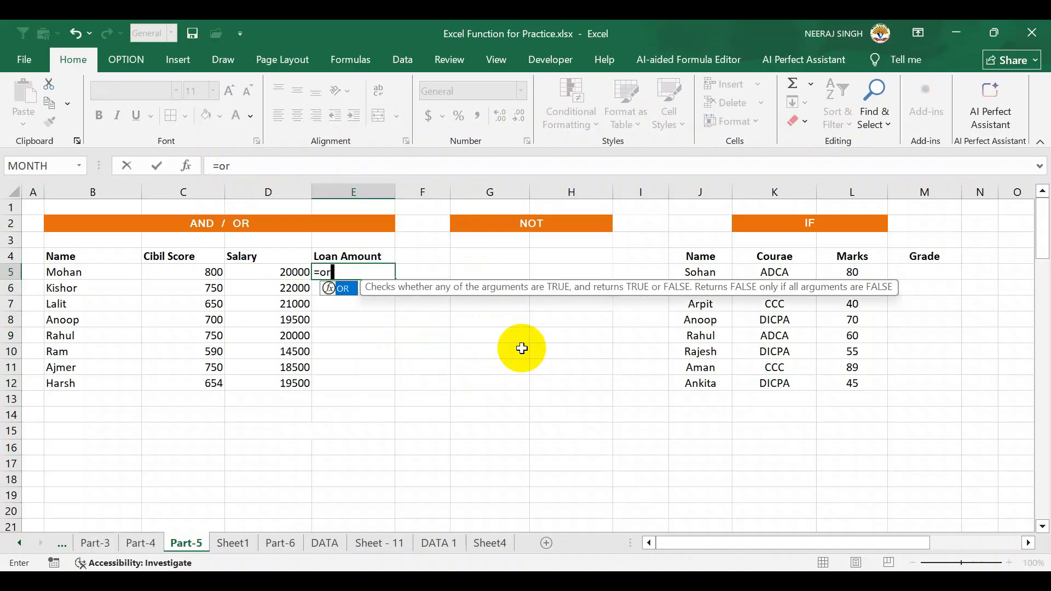
key(Tab)
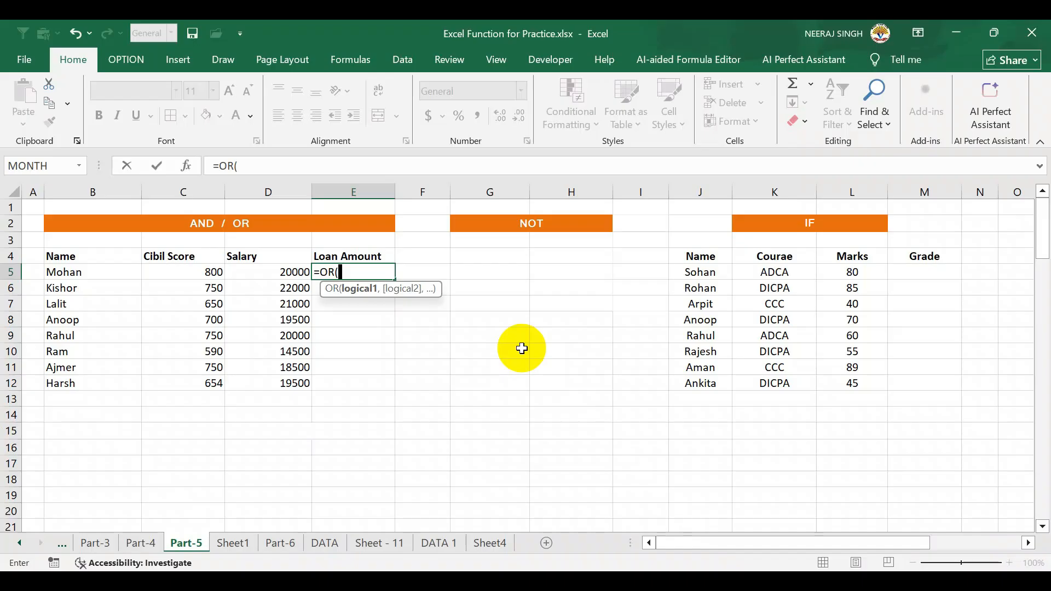
key(Left)
key(Left)
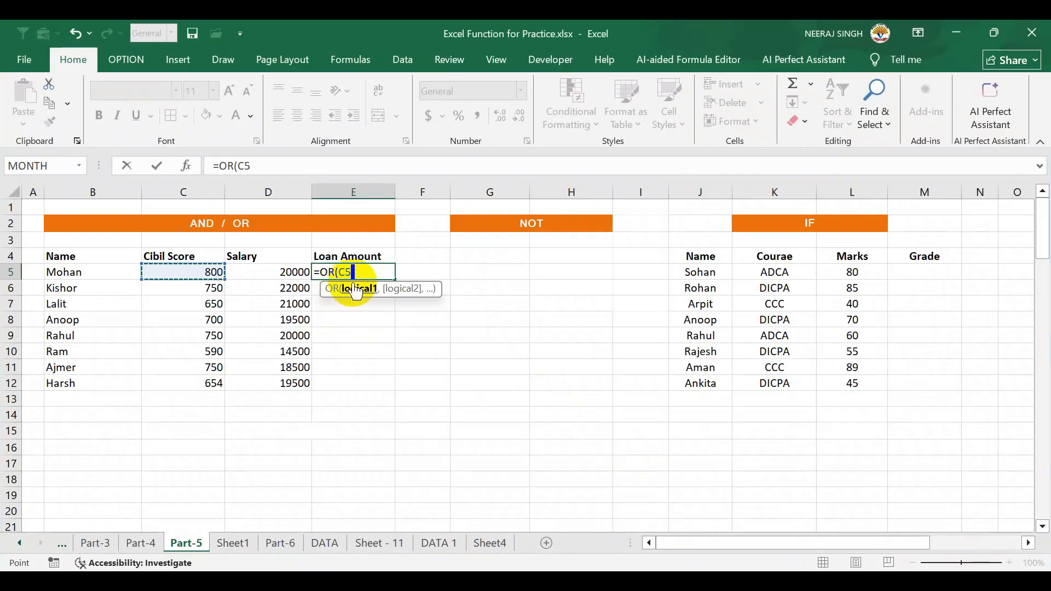
click(363, 272)
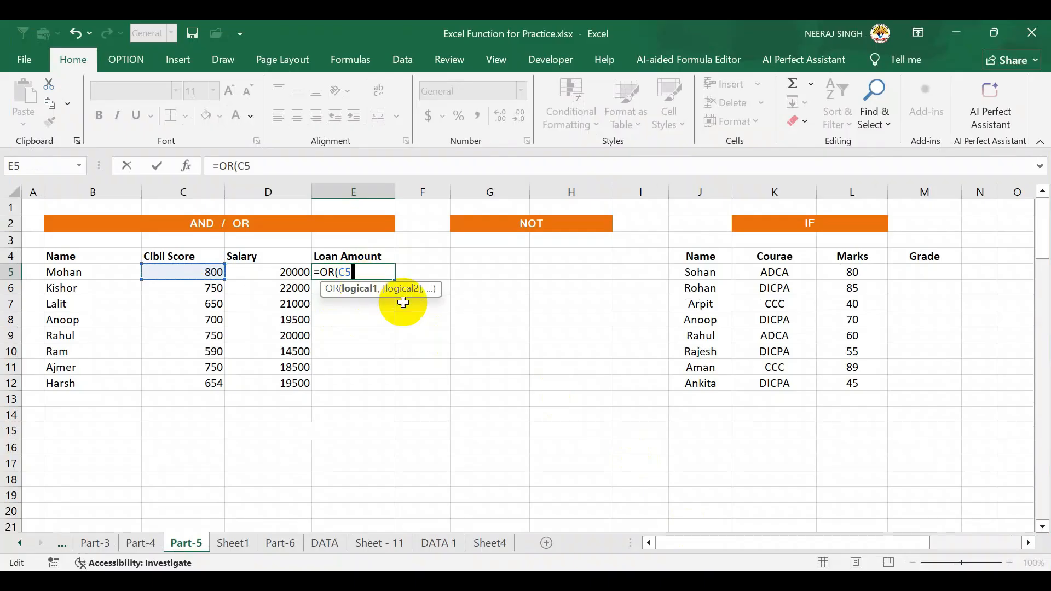
text(>=)
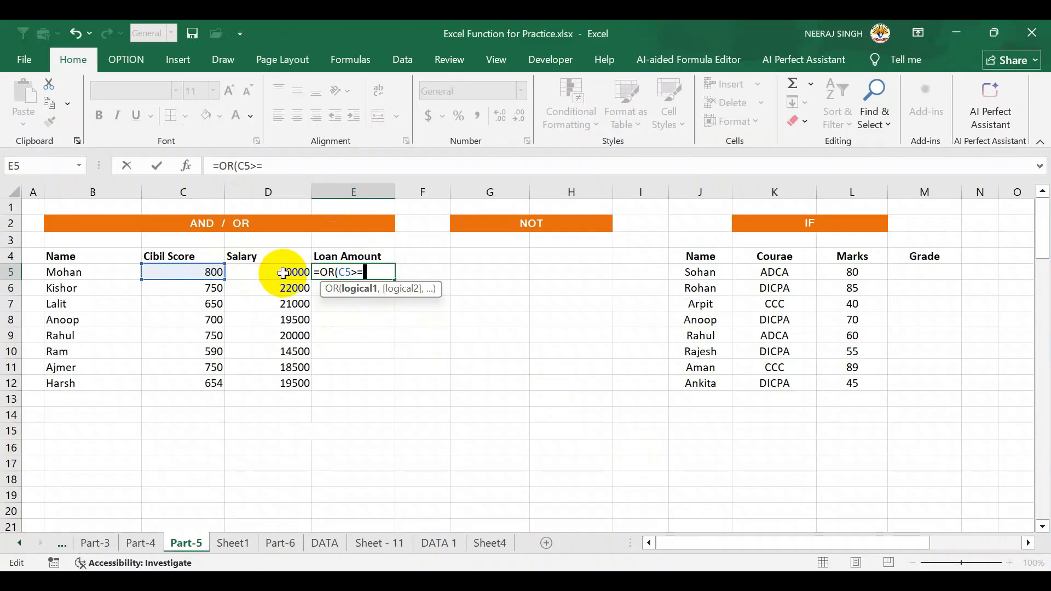
text(800,)
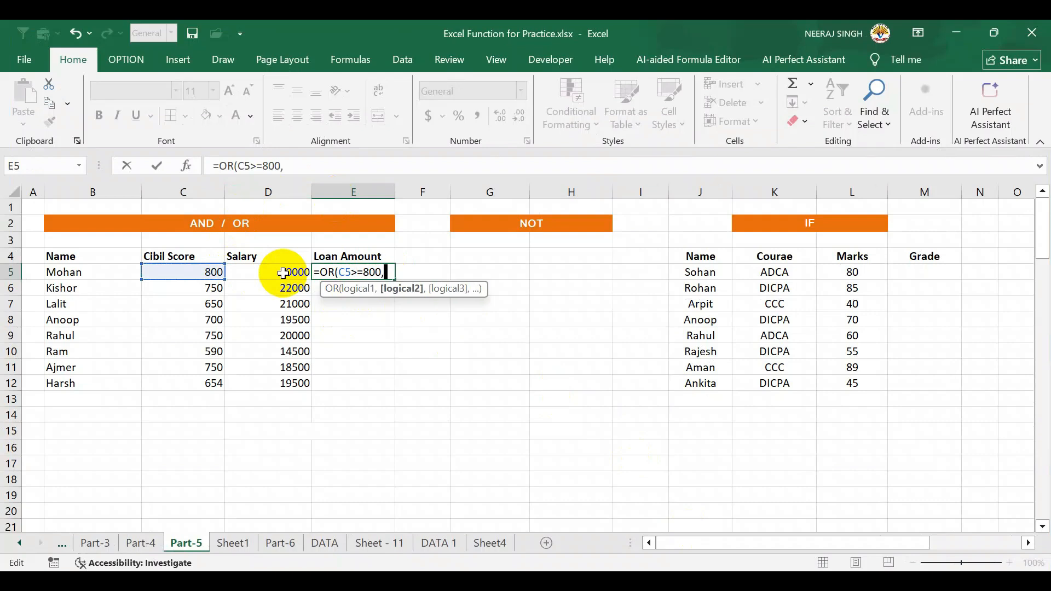
Add D5>=18500 as the second condition and complete the OR formula in E5
click(283, 272)
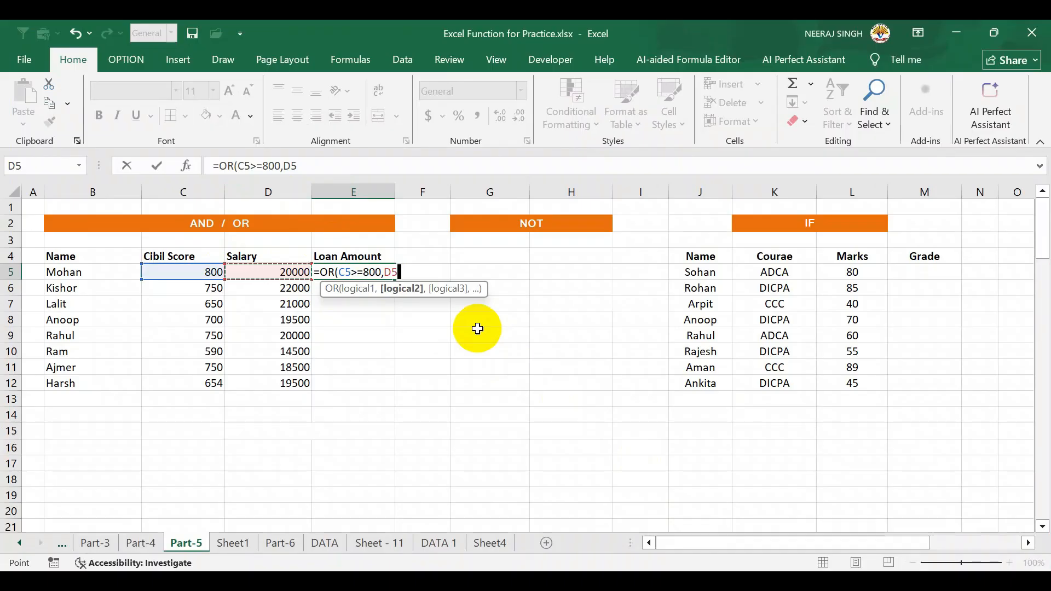
text(18500)
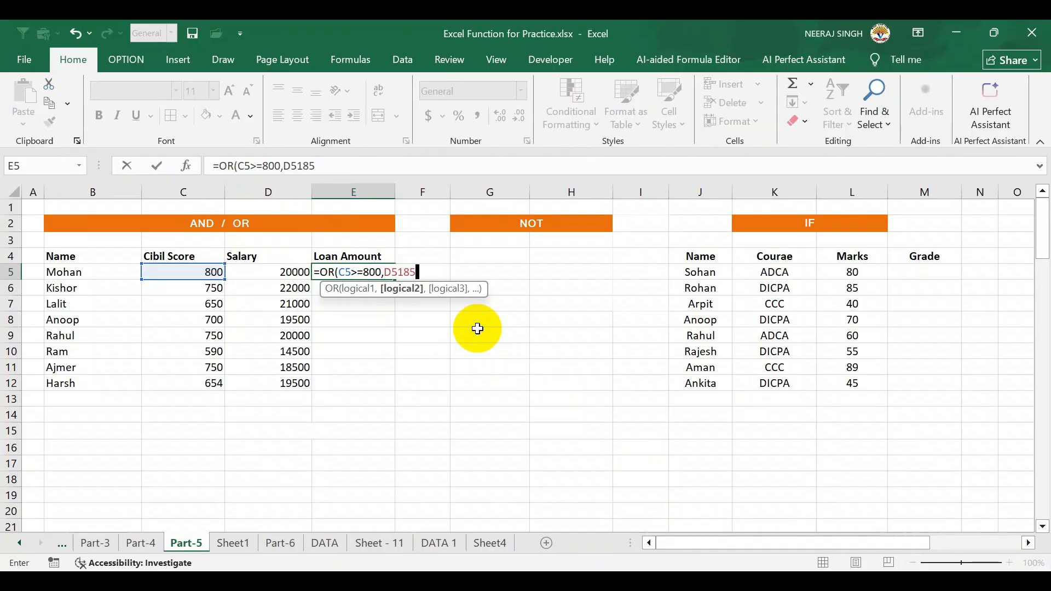
key(BackSpace)
key(BackSpace)
key(BackSpace)
key(BackSpace)
key(BackSpace)
text(>=)
text(1)
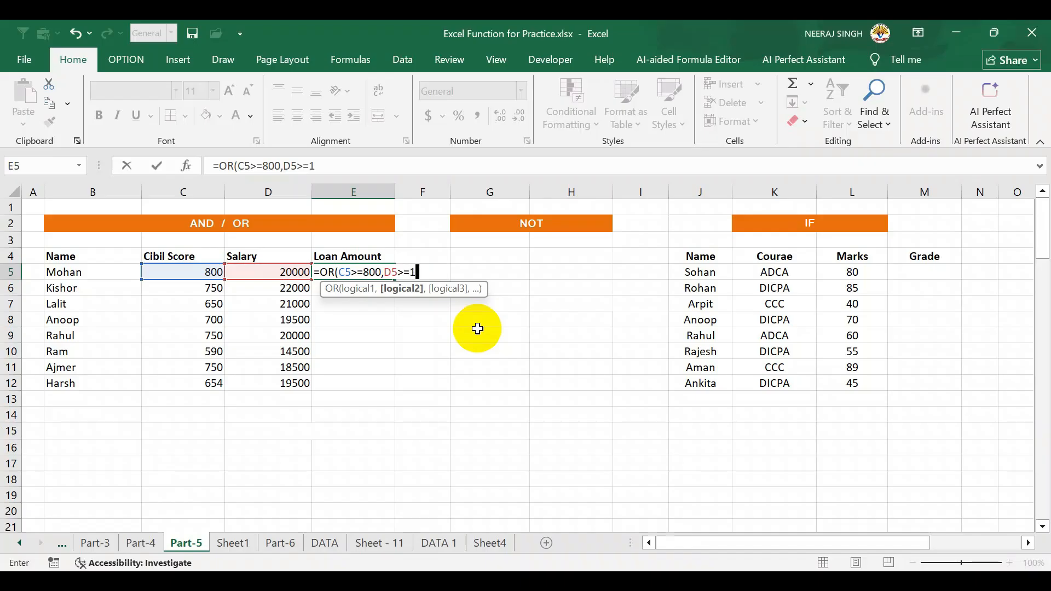
text(8500))
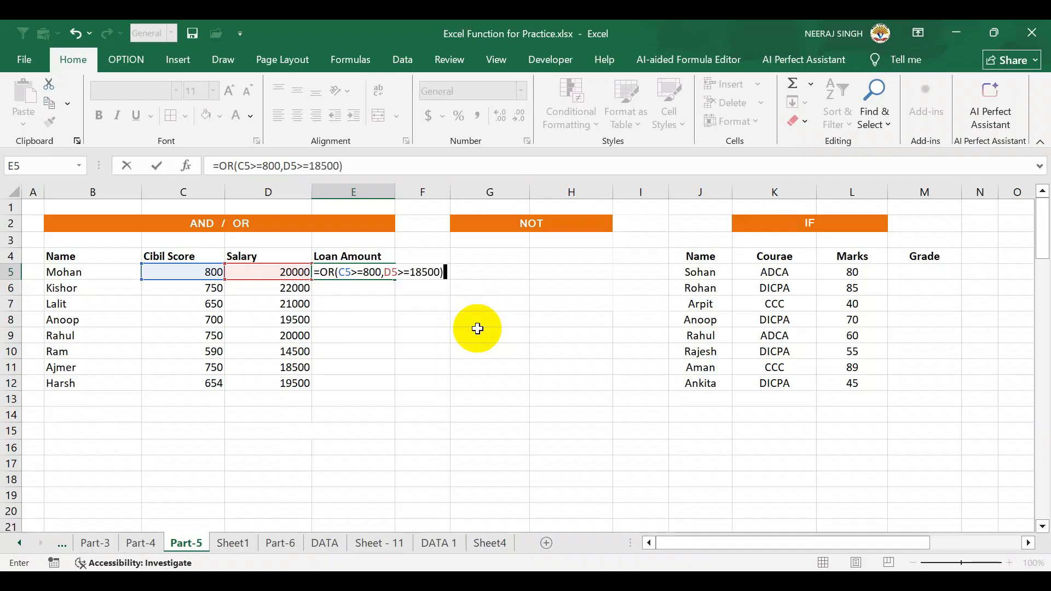
key(Return)
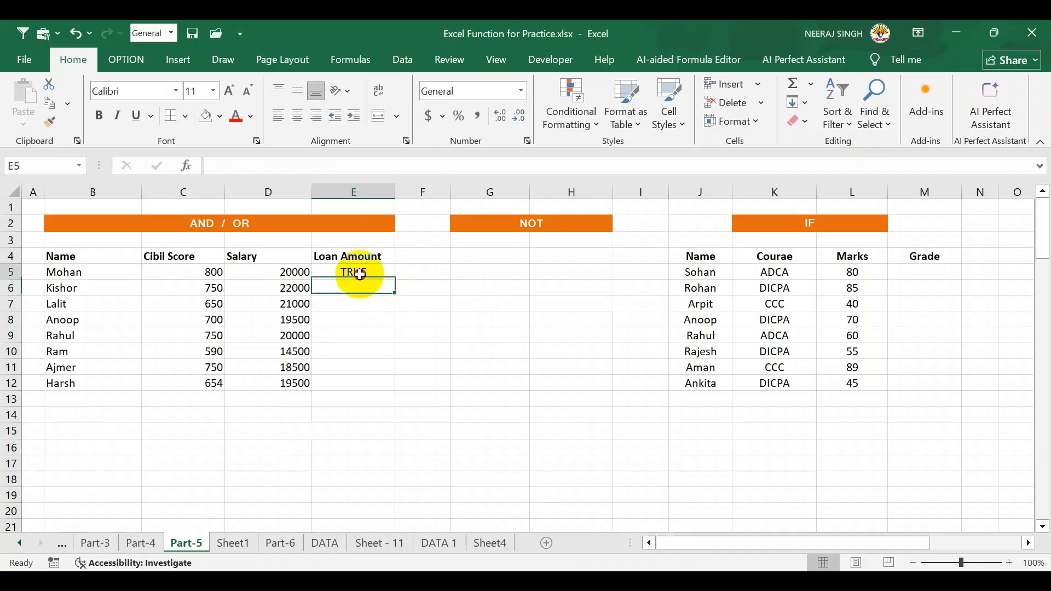
Check E5's OR result against its Cibil score and salary, and fill the formula down the Loan Amount column through E12
click(360, 273)
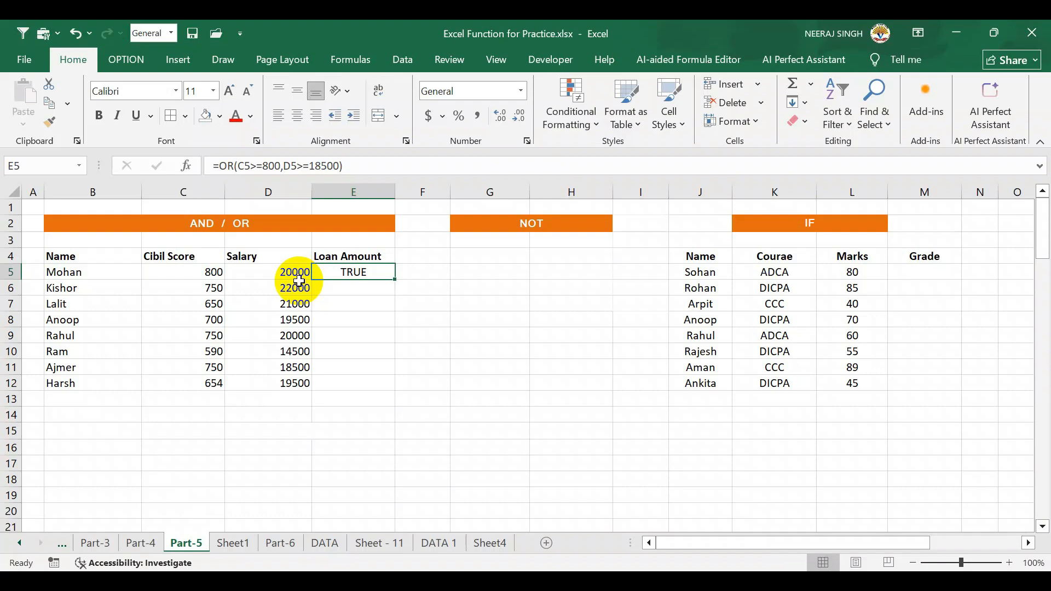
click(218, 280)
click(277, 272)
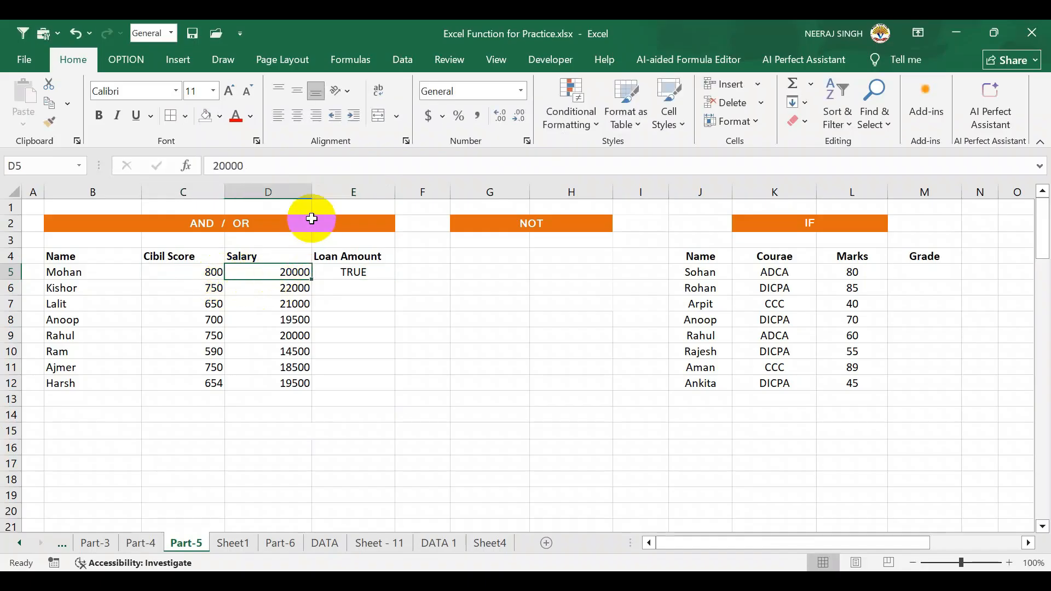
click(345, 270)
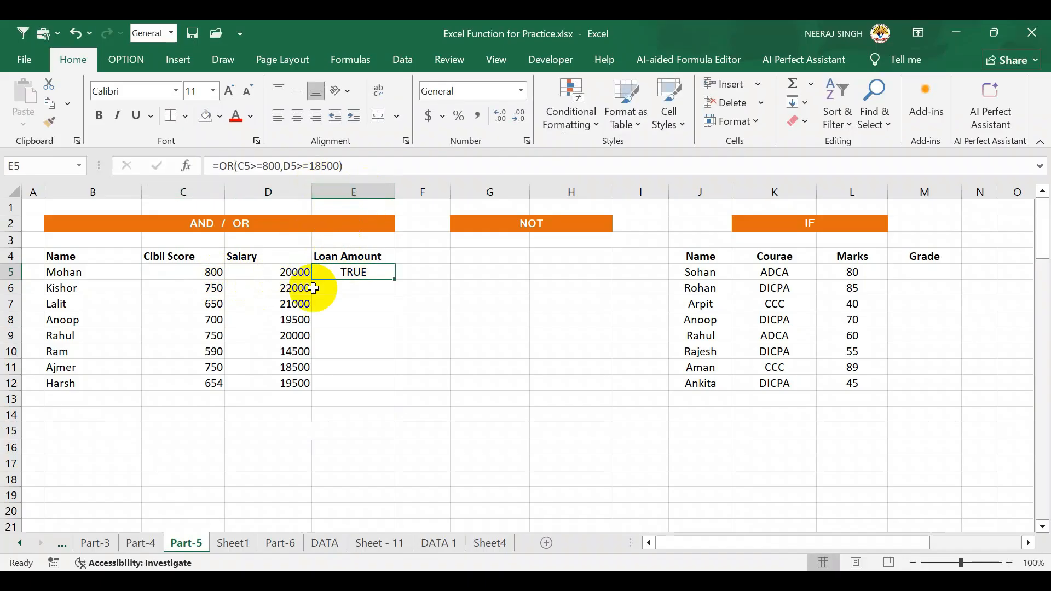
click(348, 291)
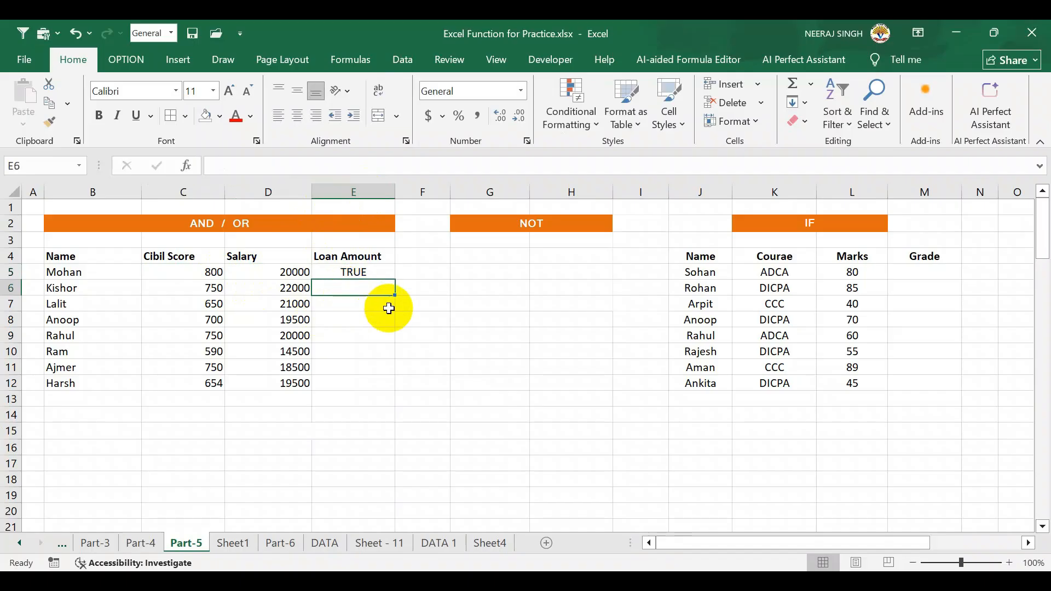
click(383, 278)
drag(395, 280, 383, 393)
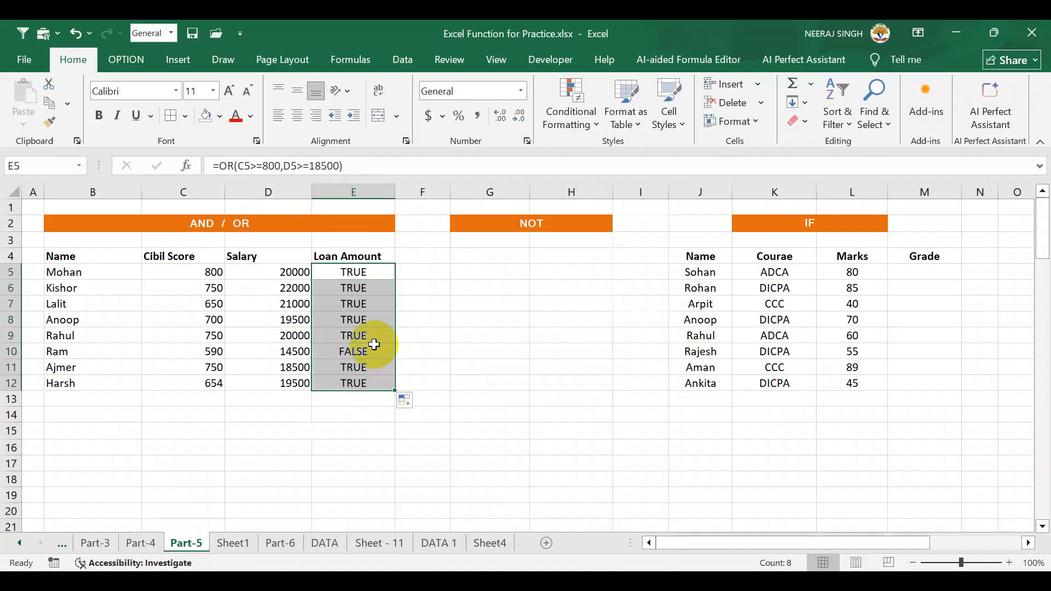
Examine the OR results in rows 6, 7, 8 and 10 against each row's Cibil score and salary
click(367, 322)
click(344, 351)
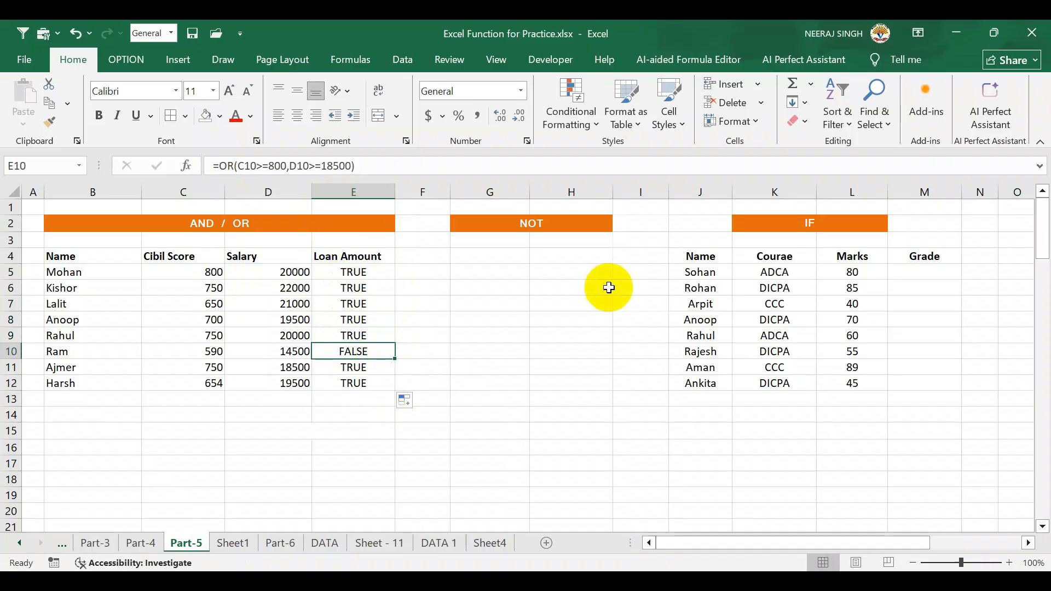
click(363, 287)
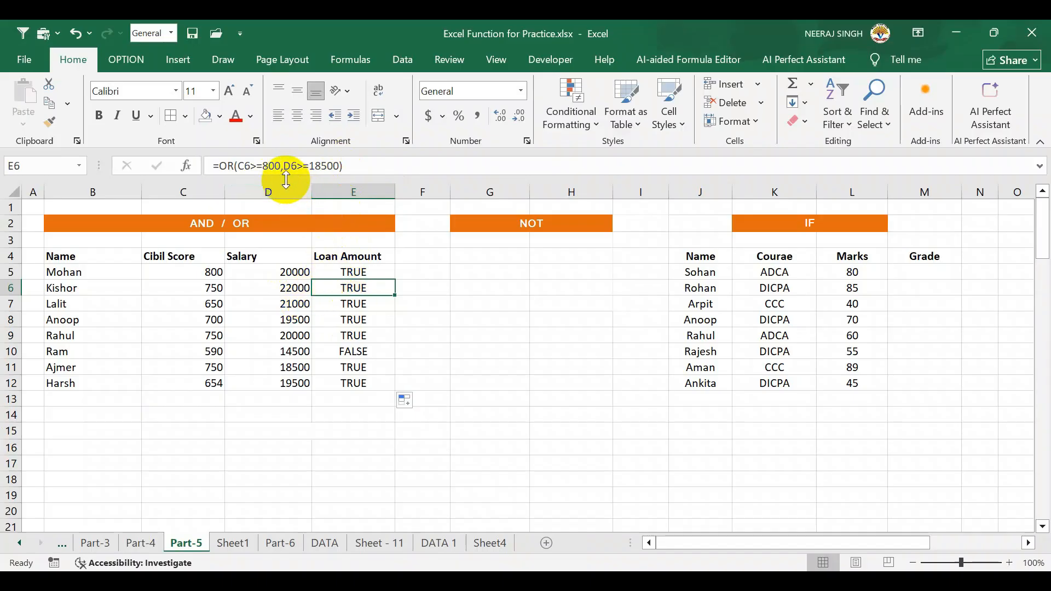
click(347, 303)
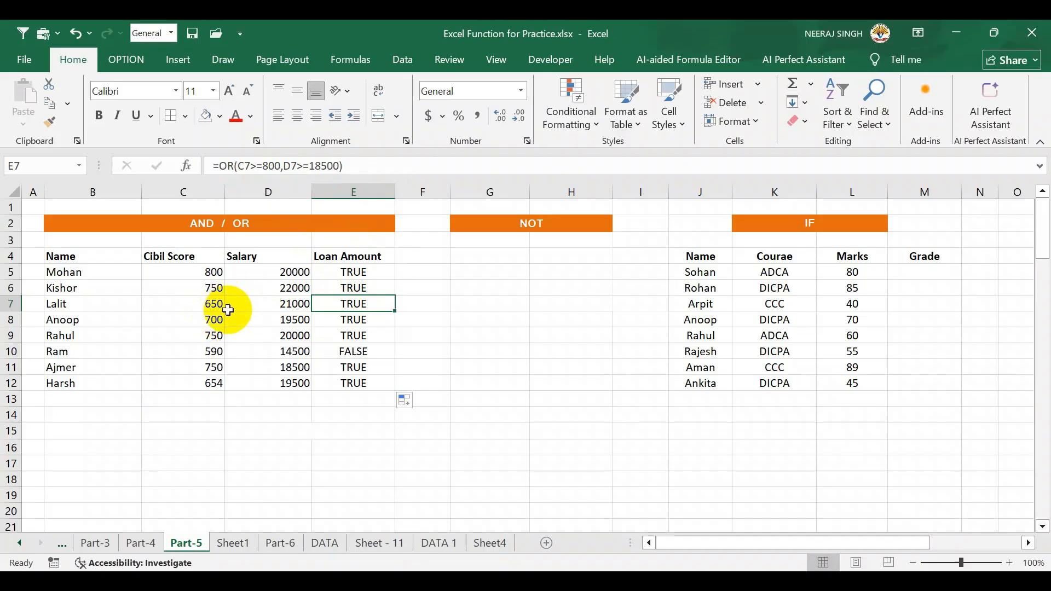
click(288, 303)
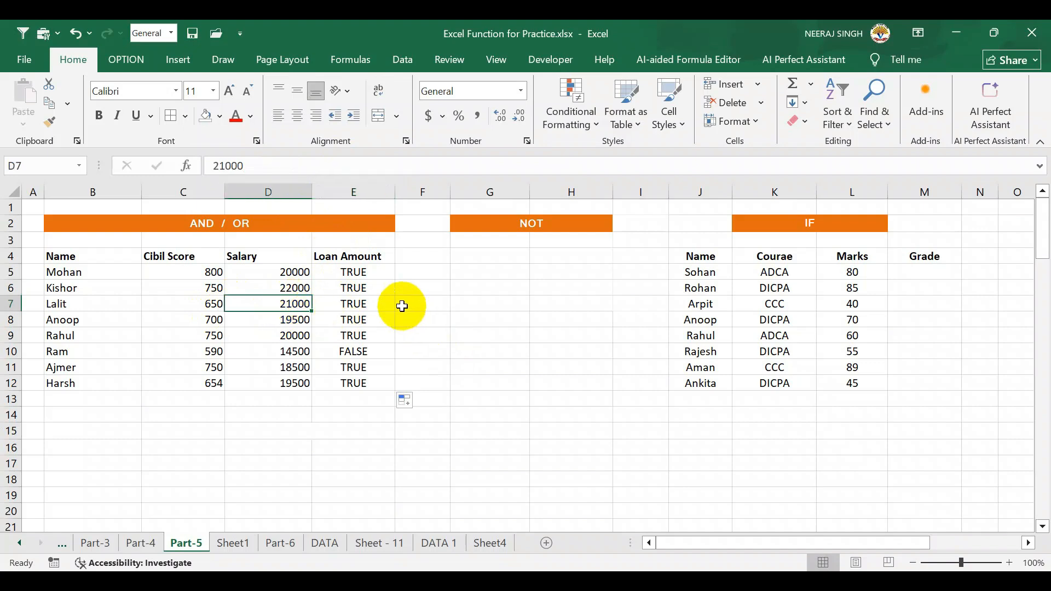
click(387, 305)
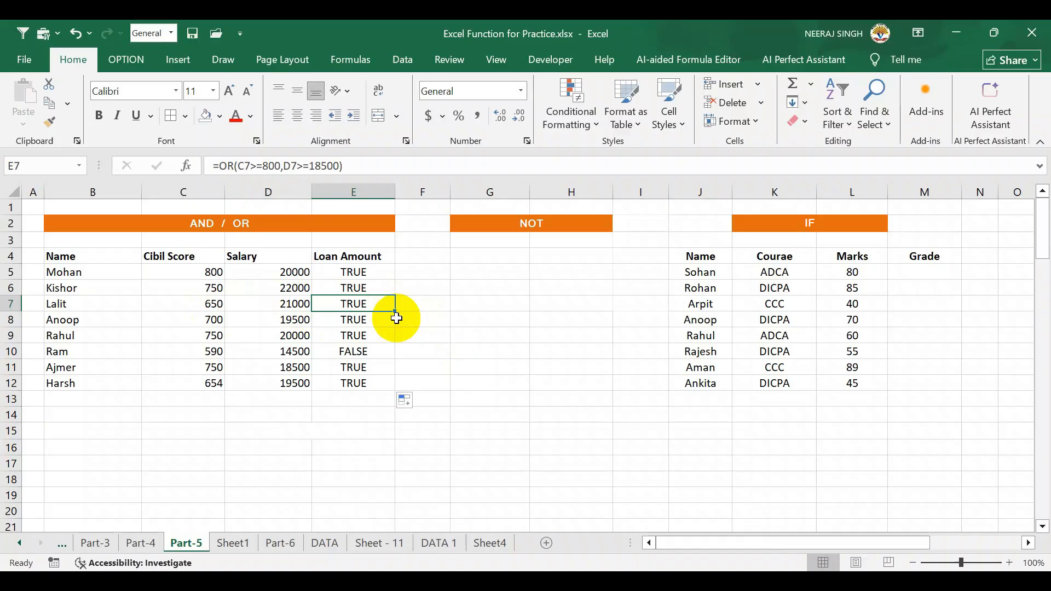
click(332, 322)
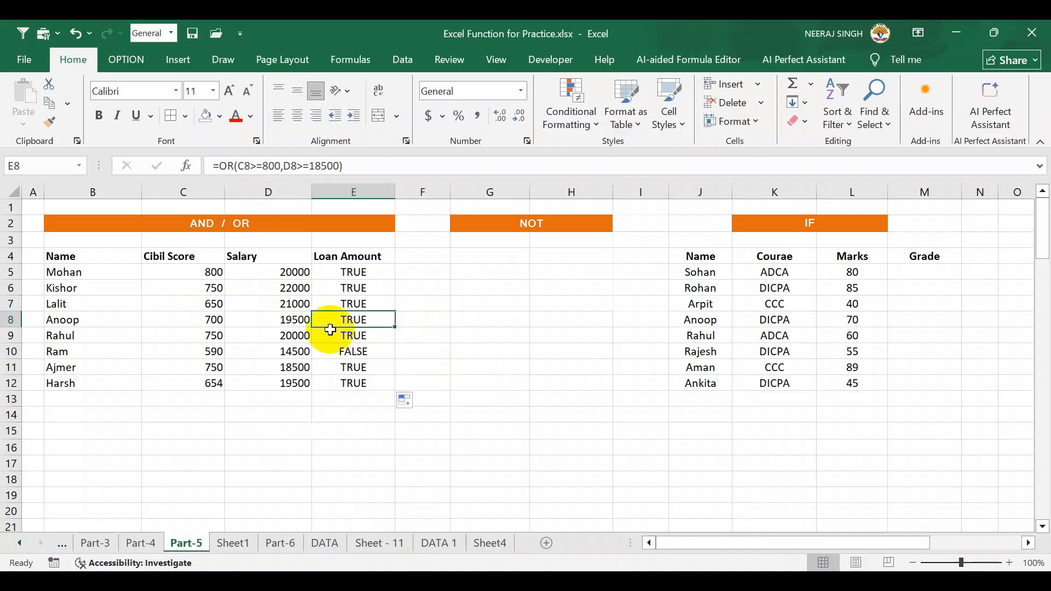
click(219, 323)
click(276, 322)
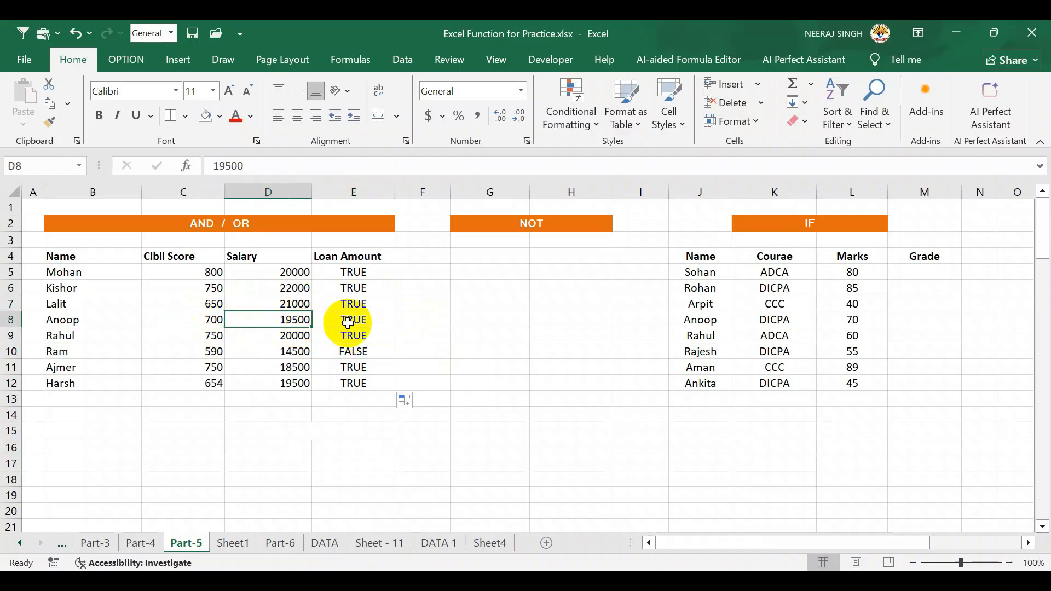
click(366, 318)
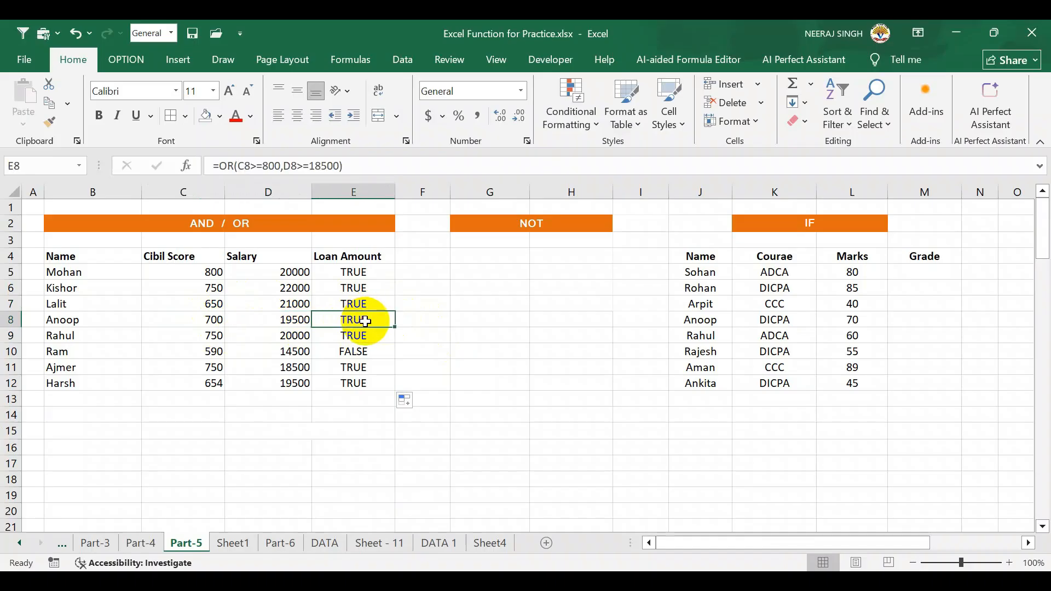
Set row 8's Cibil Score to 600 and Salary to 18000, and check its OR result
click(222, 321)
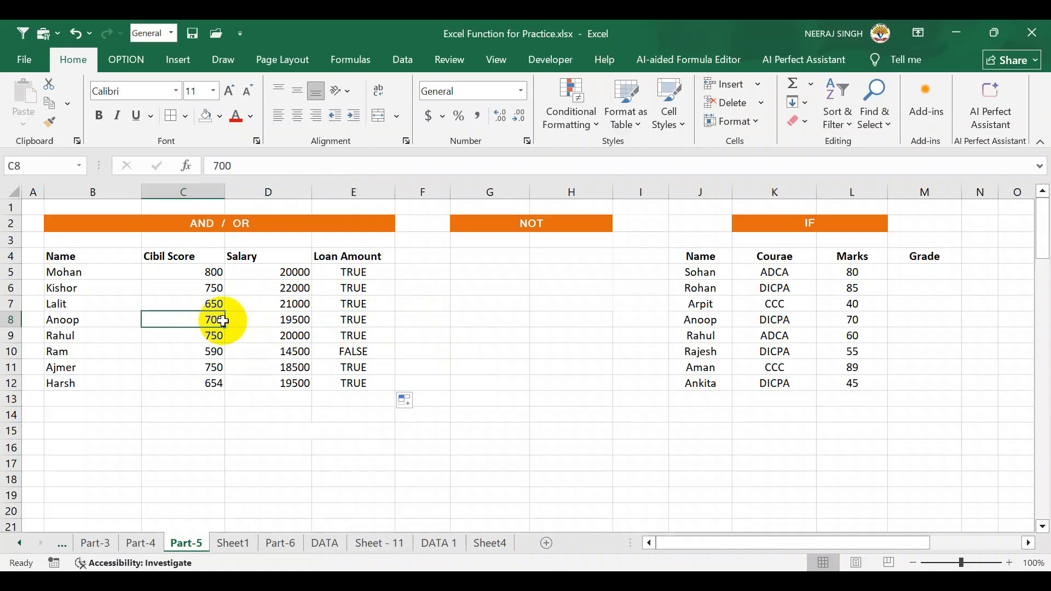
text(600)
key(Tab)
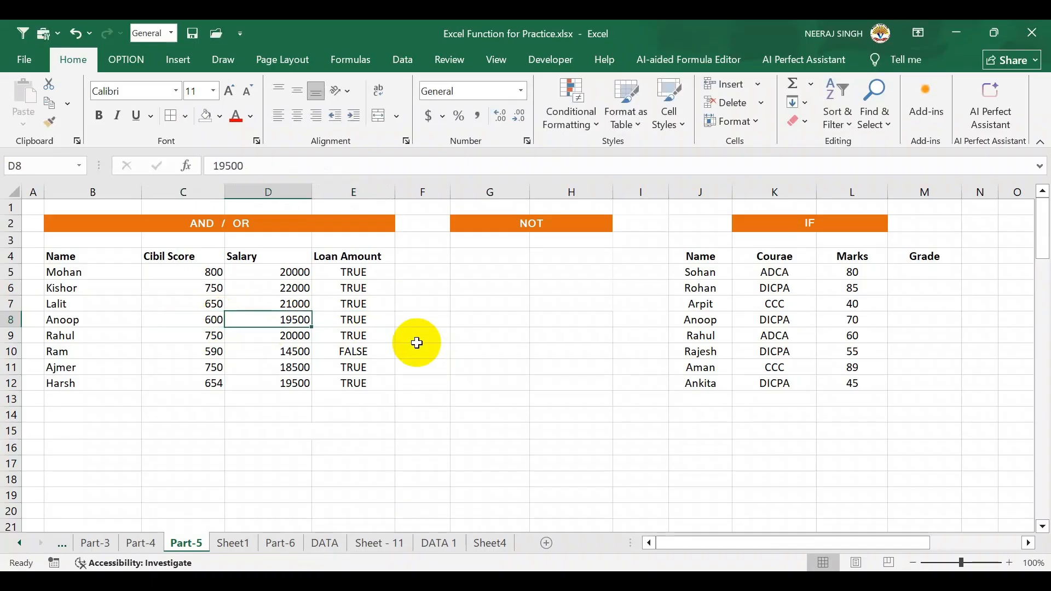
text(18000)
key(Return)
click(337, 320)
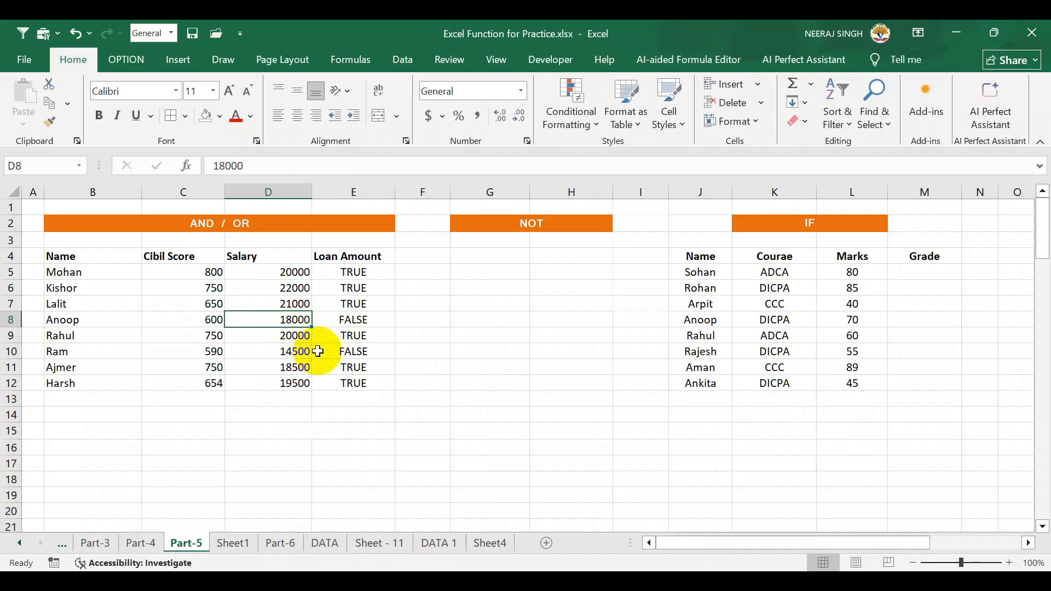
Set the Cibil Score in C8 to 700 and compare row 8's score and salary with its OR result
click(210, 316)
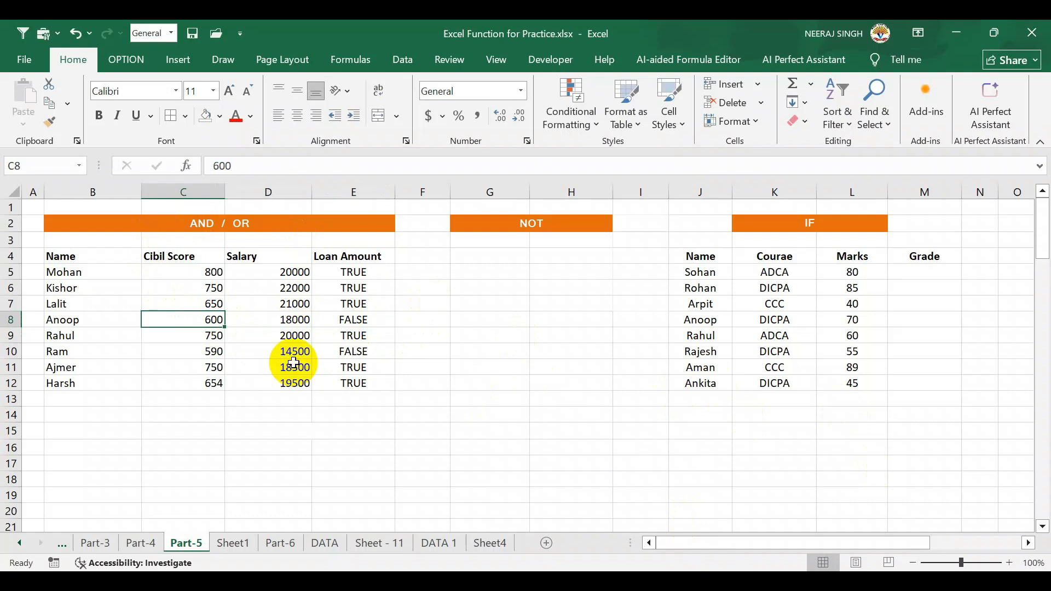
text(7)
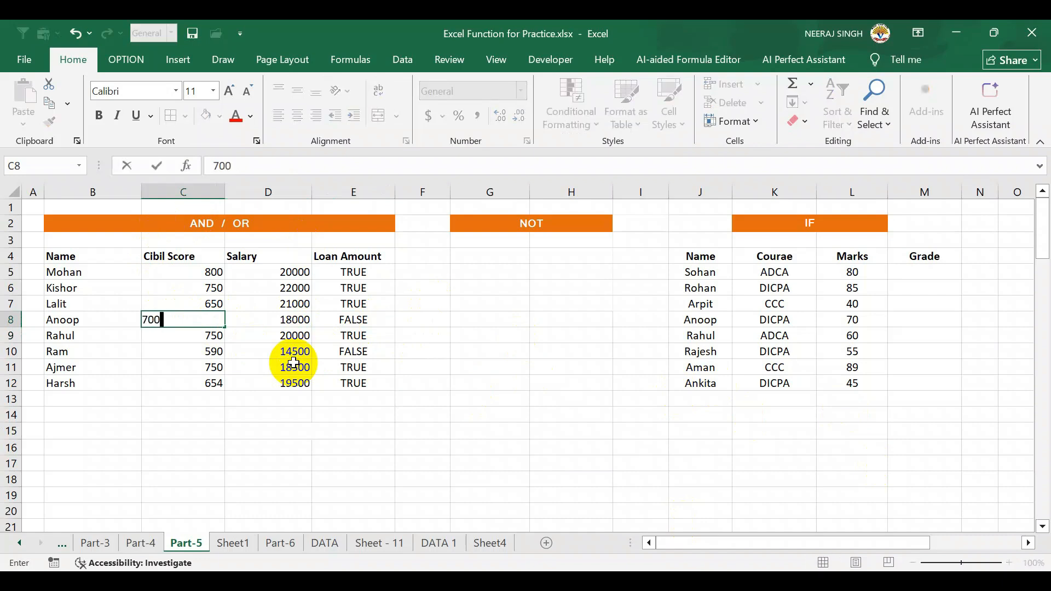
text(00)
key(Return)
click(206, 320)
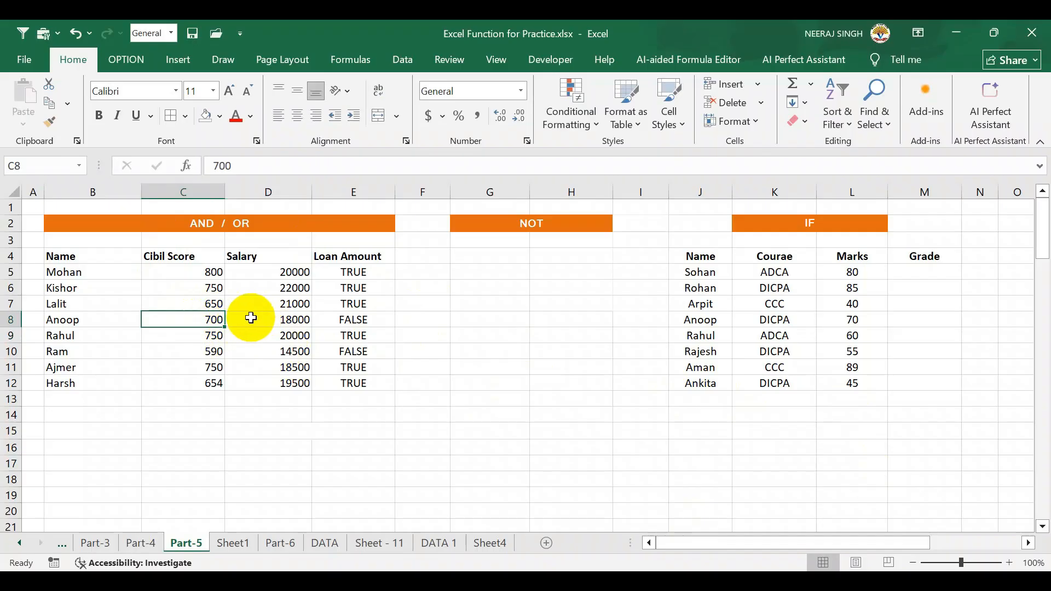
click(261, 325)
Set the Cibil Score in C8 to 800 and check the OR results in E8 and E11
click(211, 322)
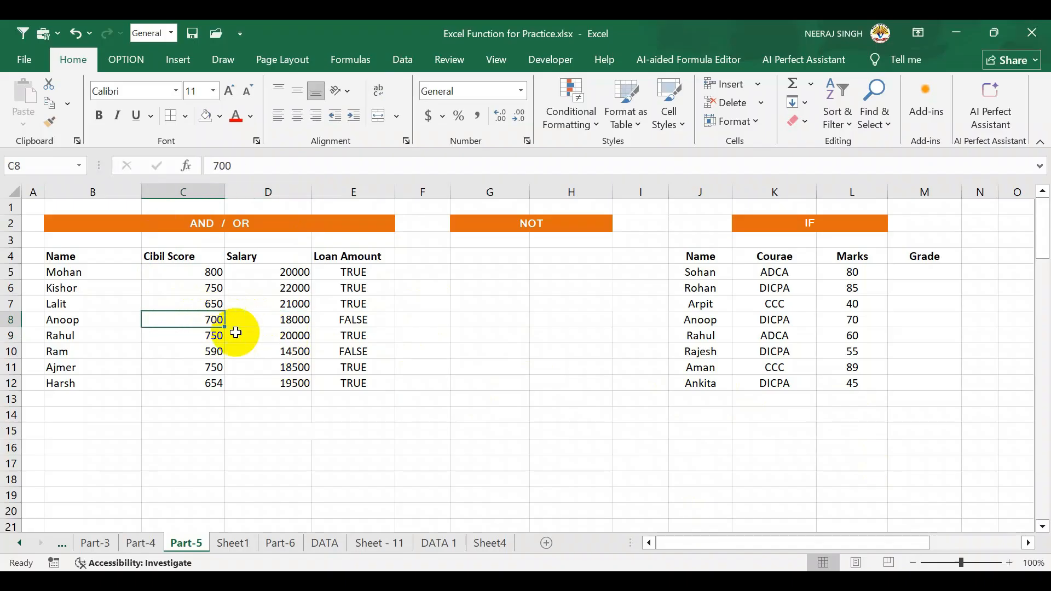
text(800)
key(Return)
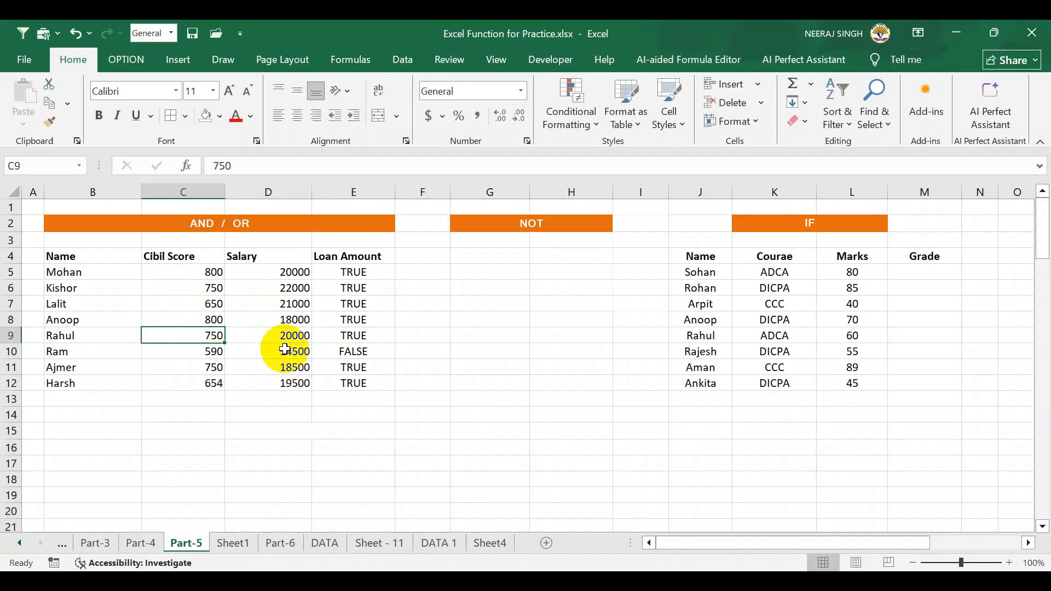
click(365, 321)
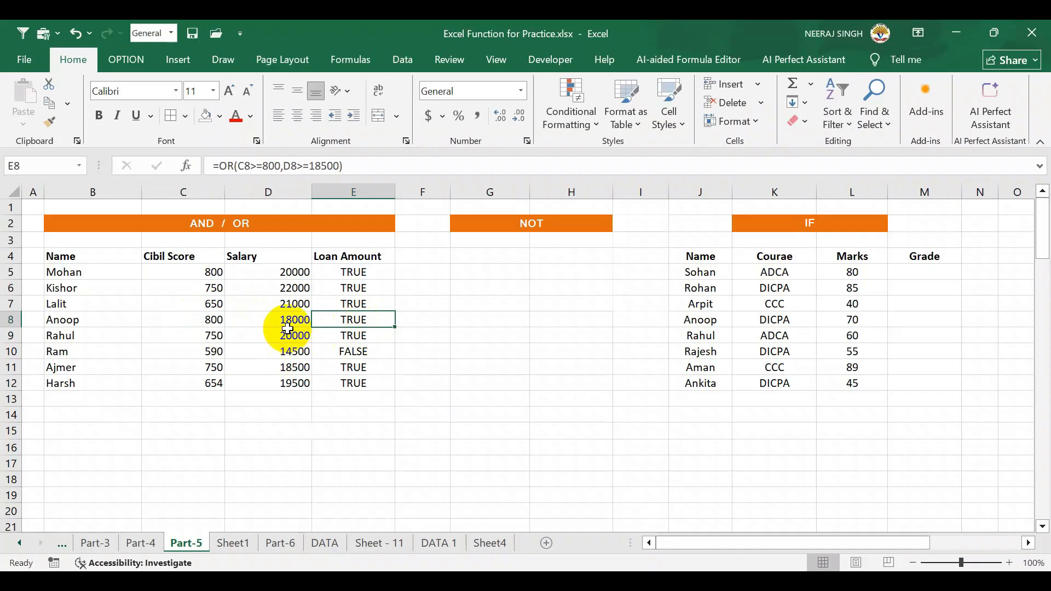
click(205, 322)
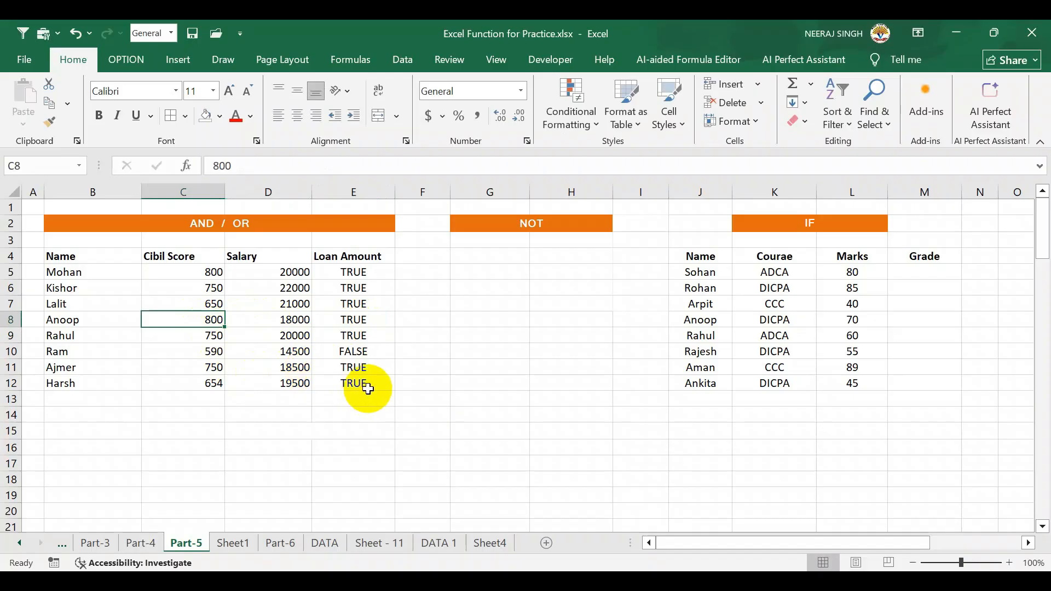
click(360, 370)
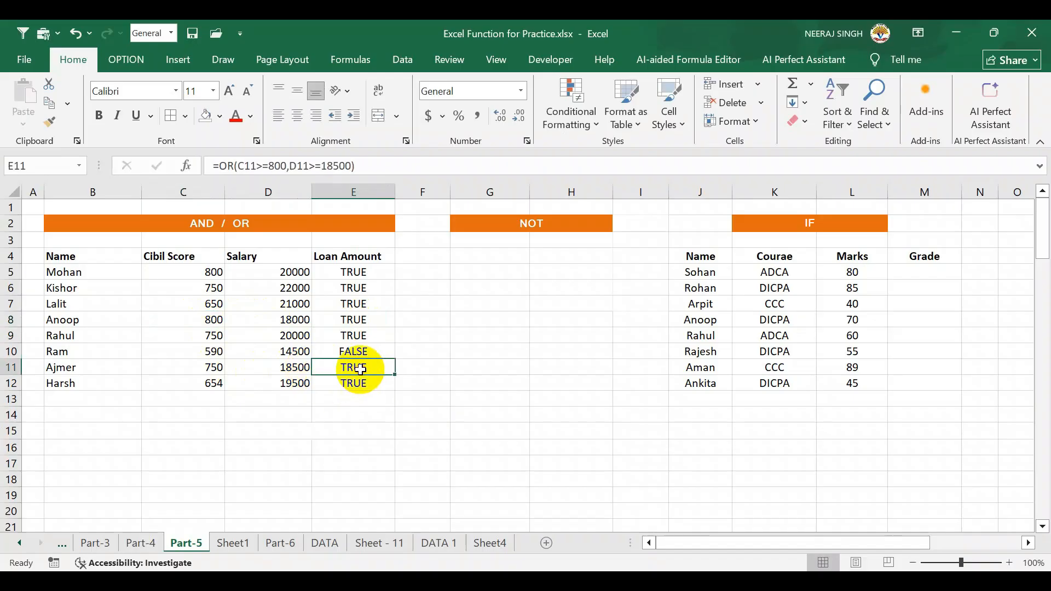
Clear the OR formulas from the Loan Amount column, cells E5 through E12
drag(351, 273, 347, 383)
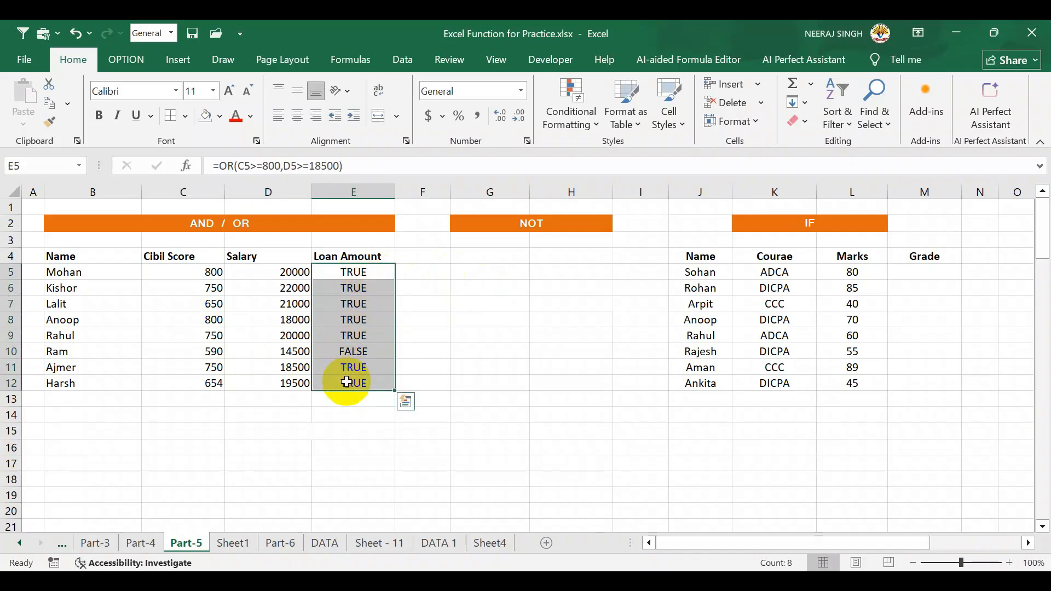
key(Delete)
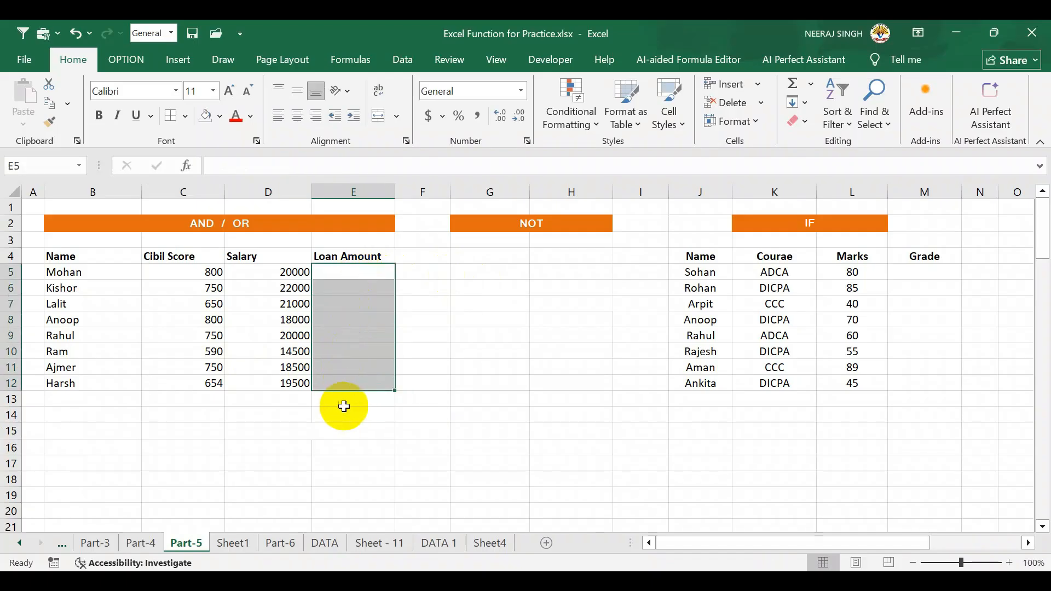
click(345, 402)
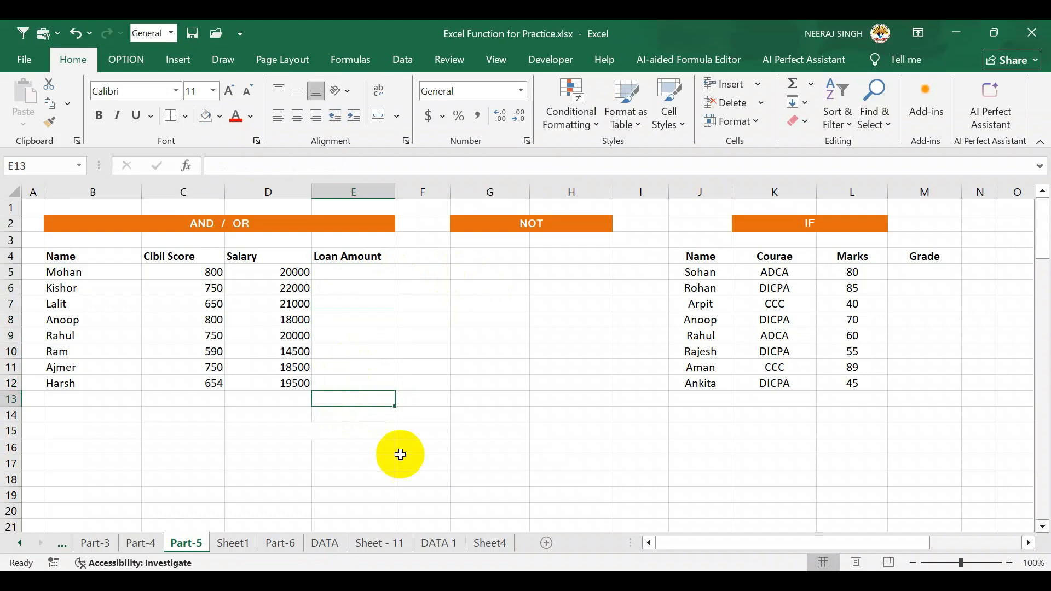
Enter the formula =NOT(C5>=700) in E5 to negate the Cibil Score condition
click(356, 275)
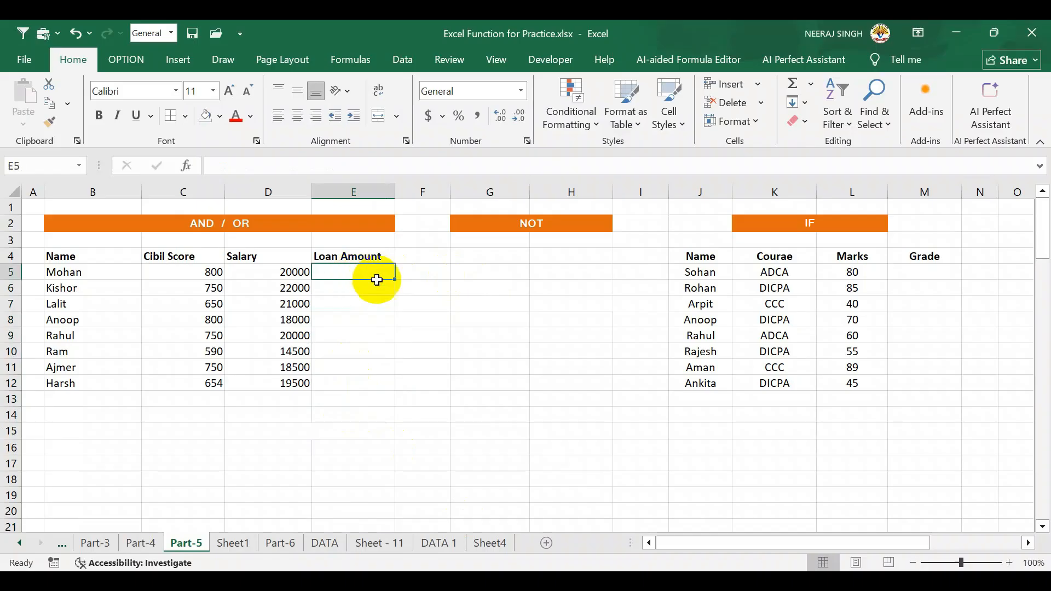
text(=)
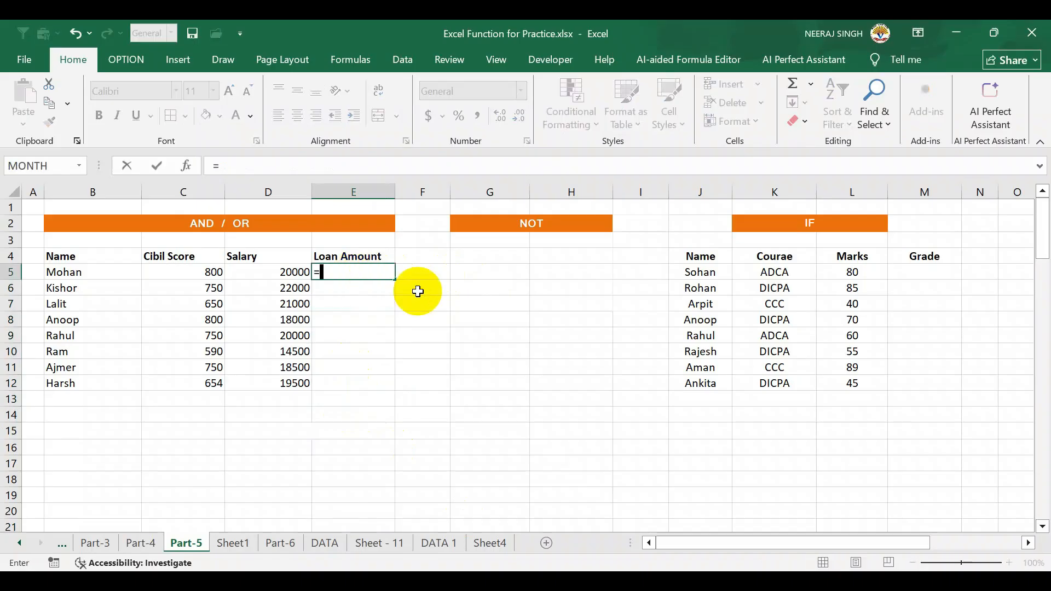
text(not)
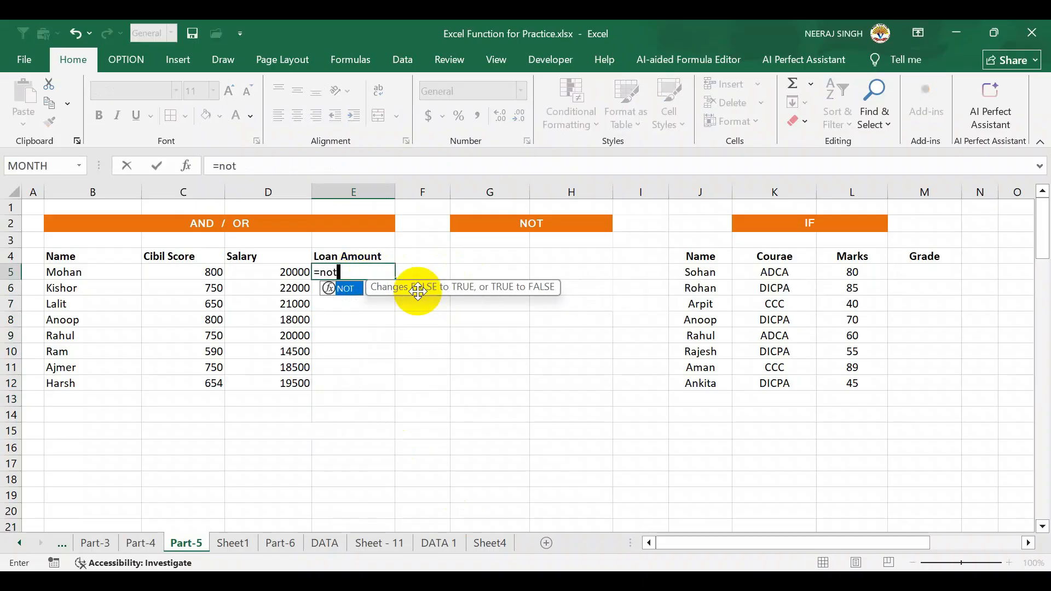
text(()
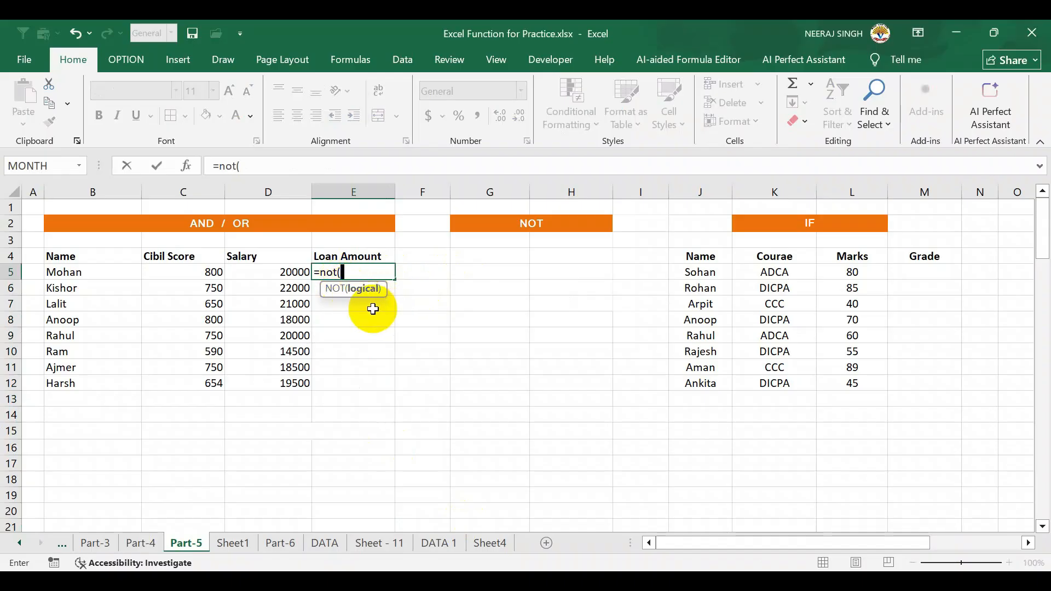
click(210, 273)
text(>=700)
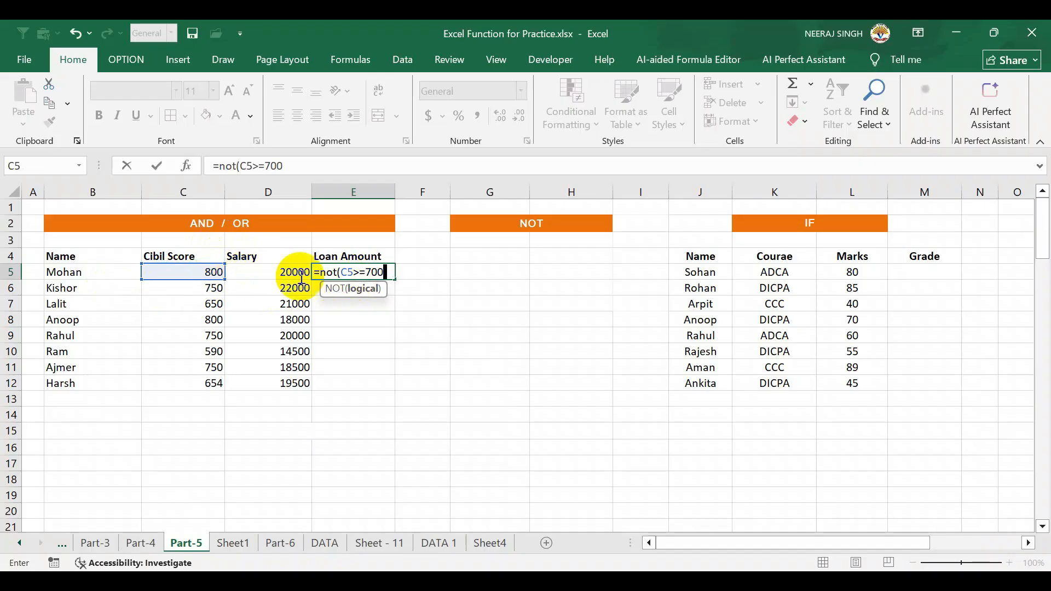
click(365, 291)
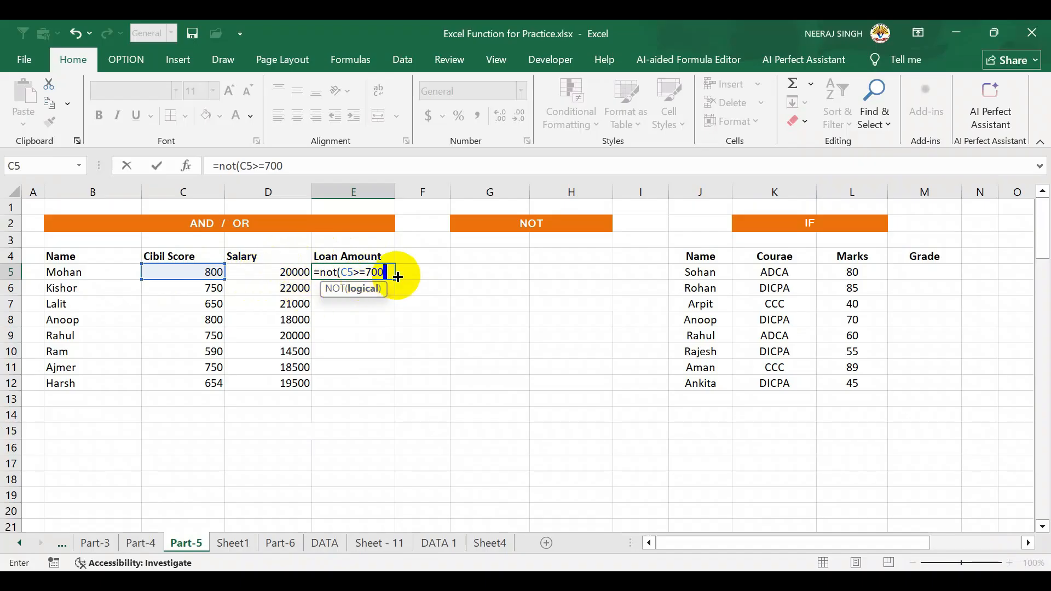
text())
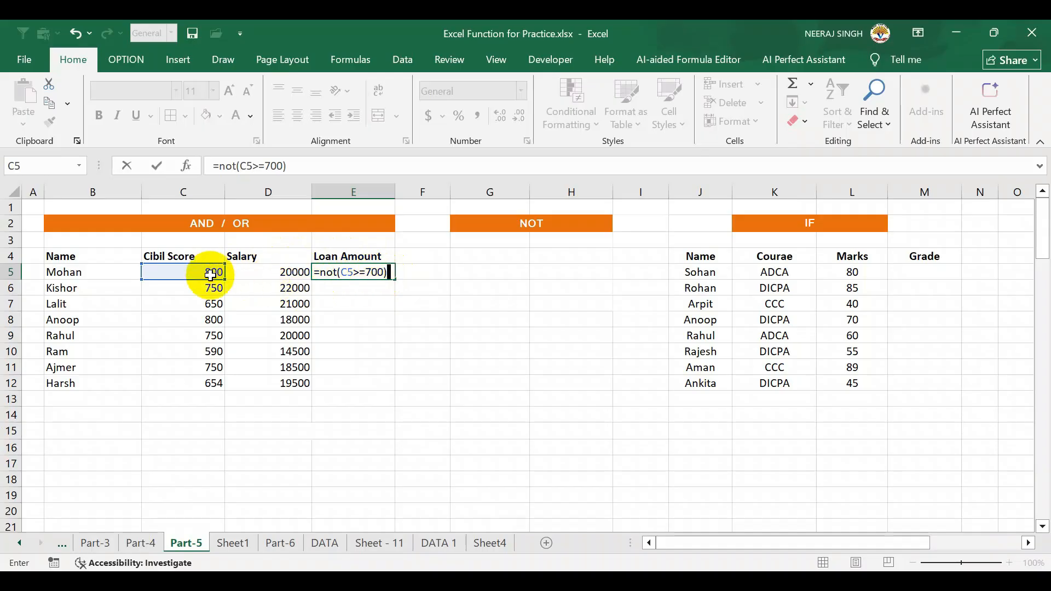
key(Return)
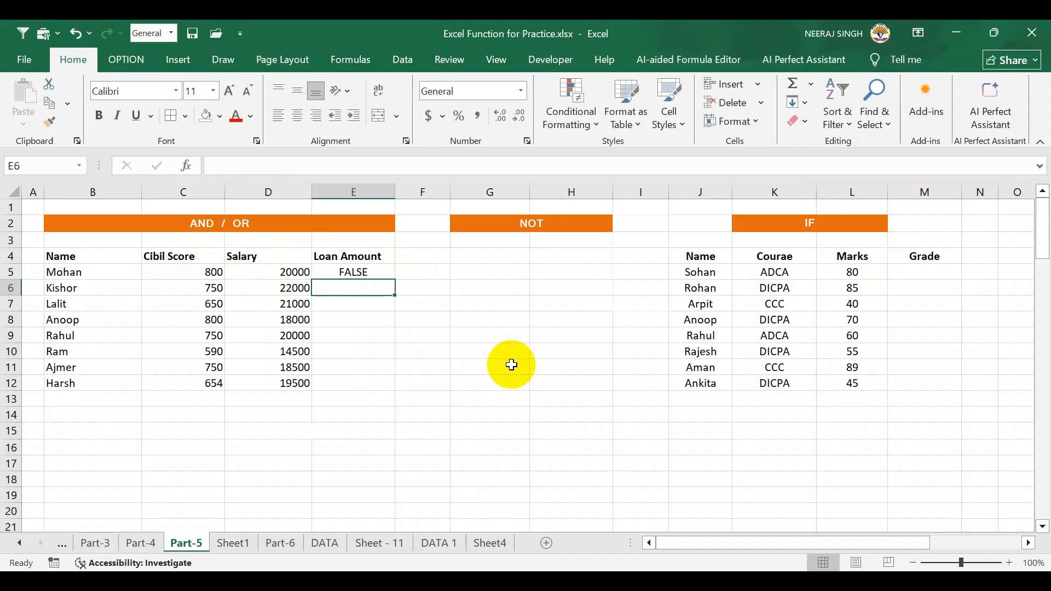
click(380, 270)
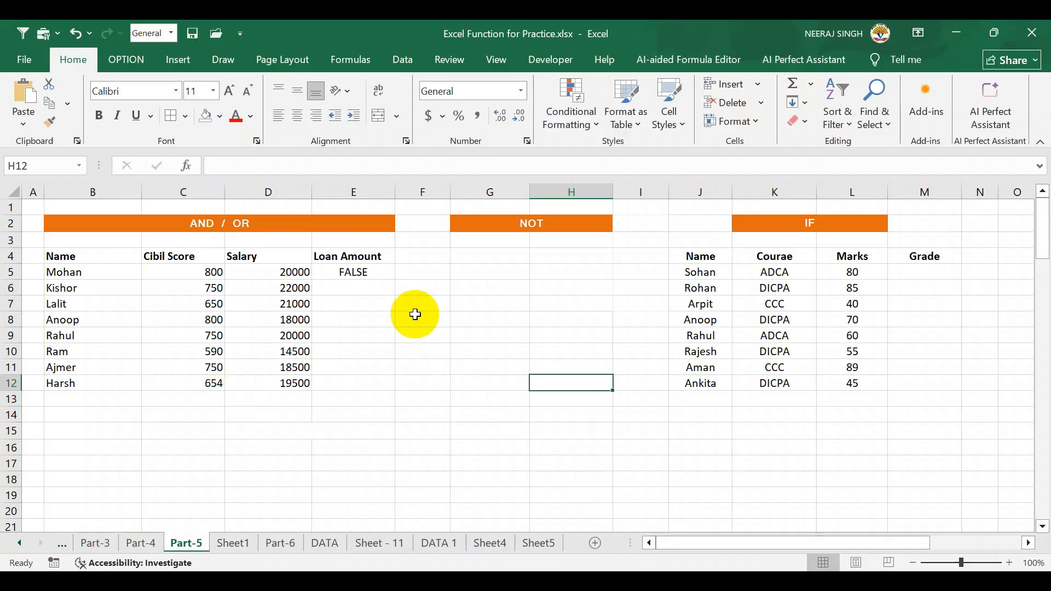
Enter the formula =NOT(C6>=700) in E6 and select the cell to check its result
click(367, 291)
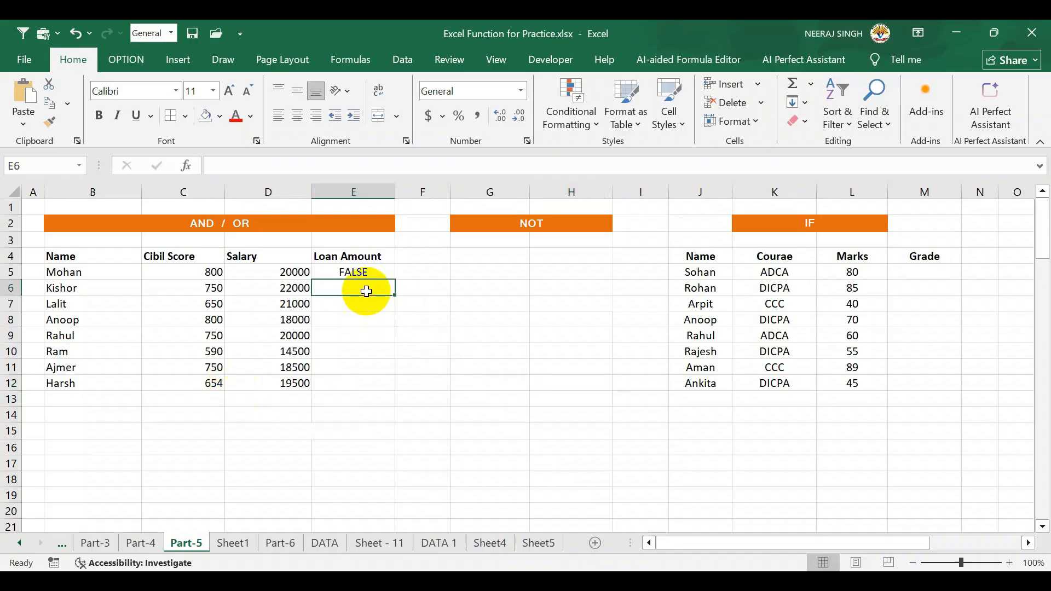
text(=not)
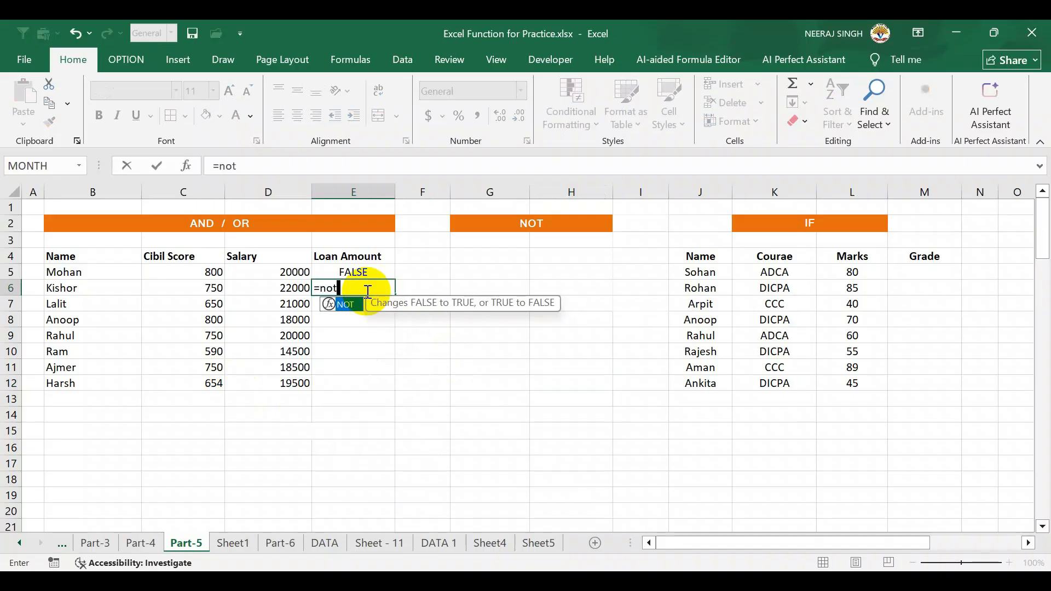
key(Tab)
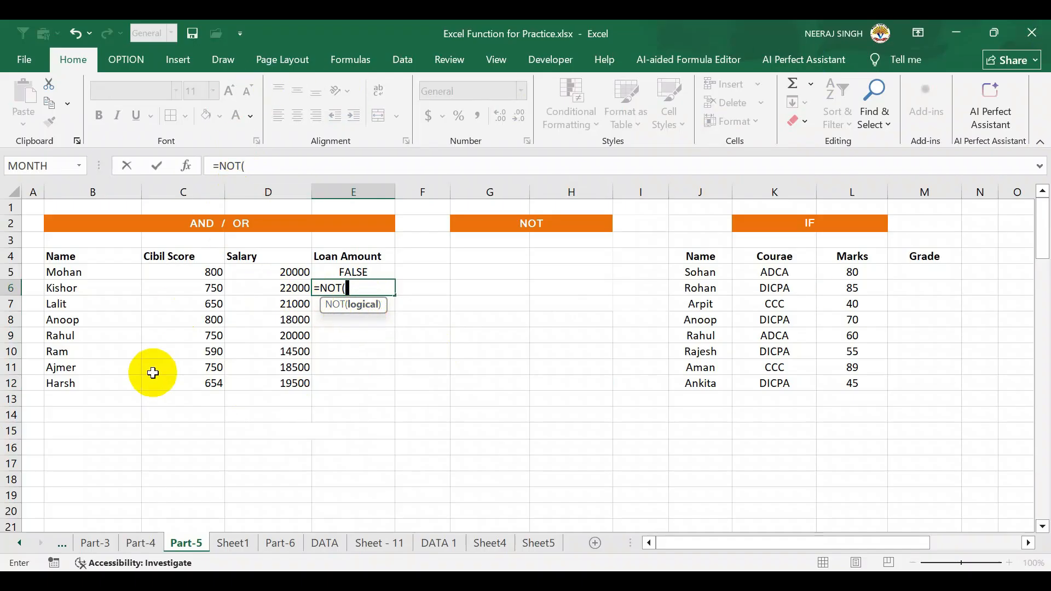
click(202, 287)
text(>)
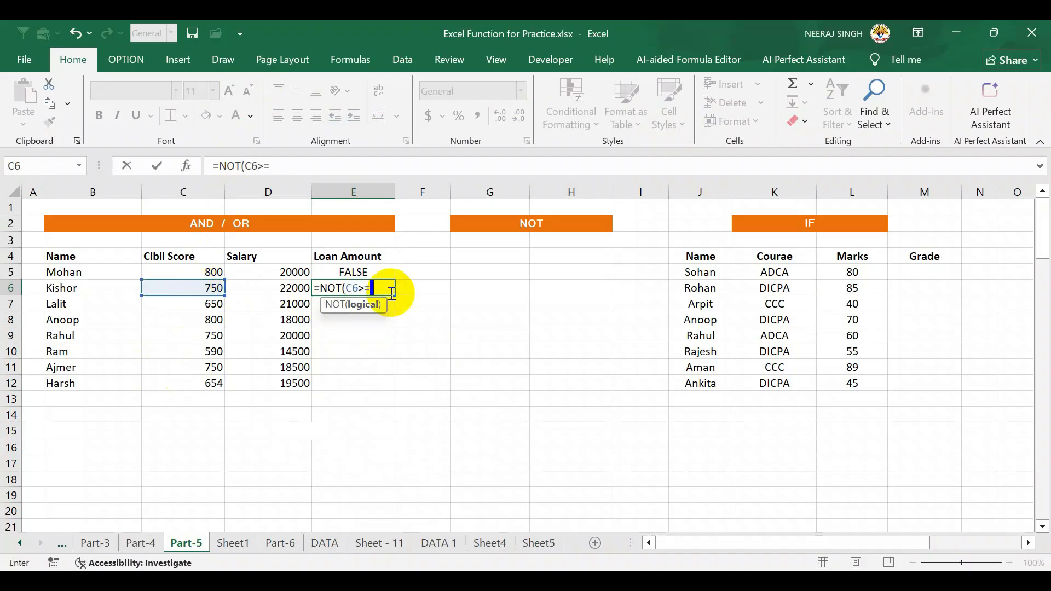
text(=7000)
key(BackSpace)
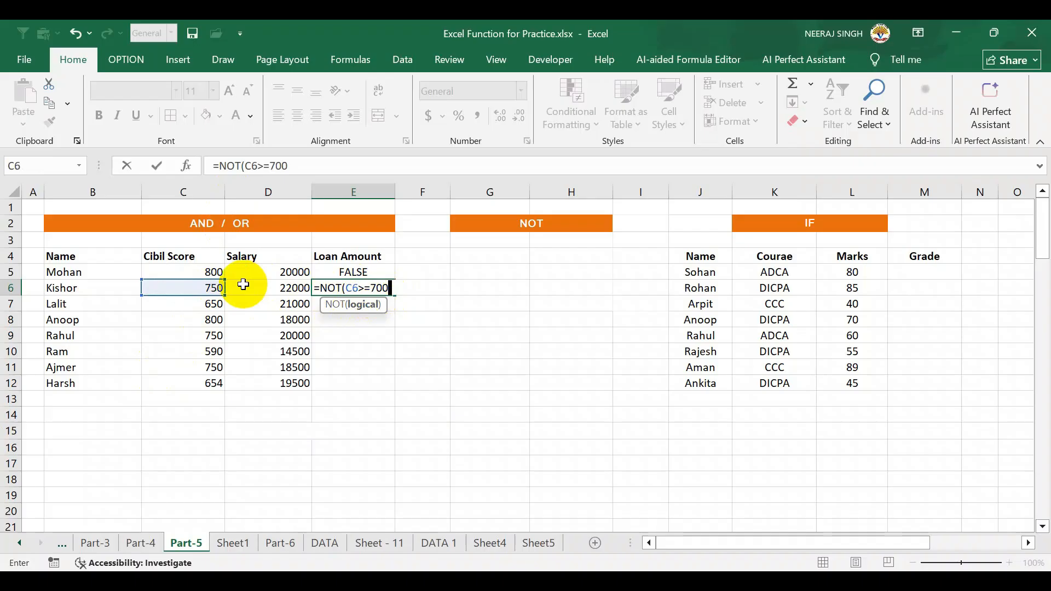
text())
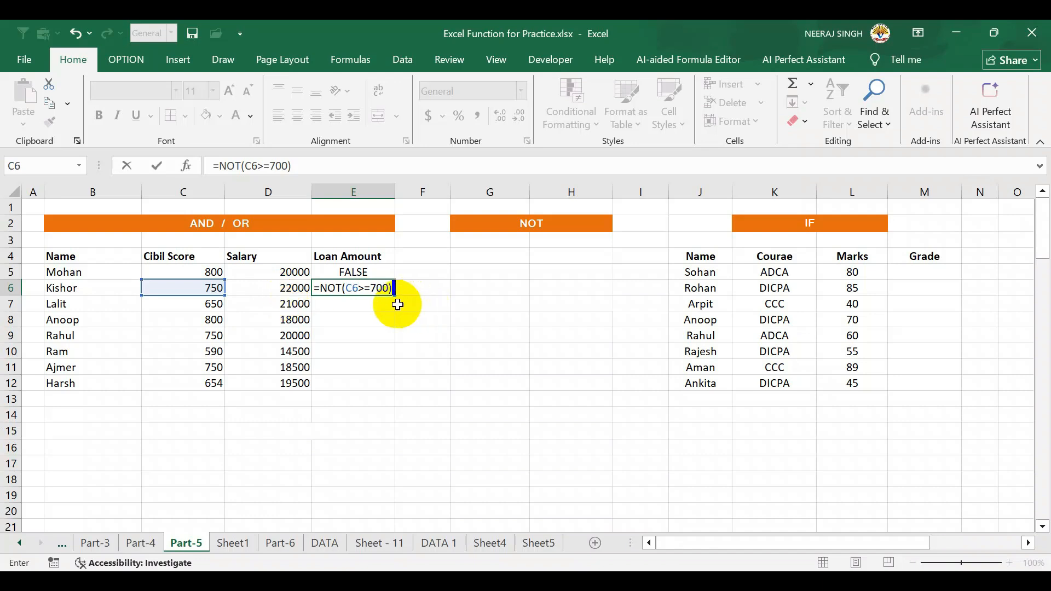
key(Return)
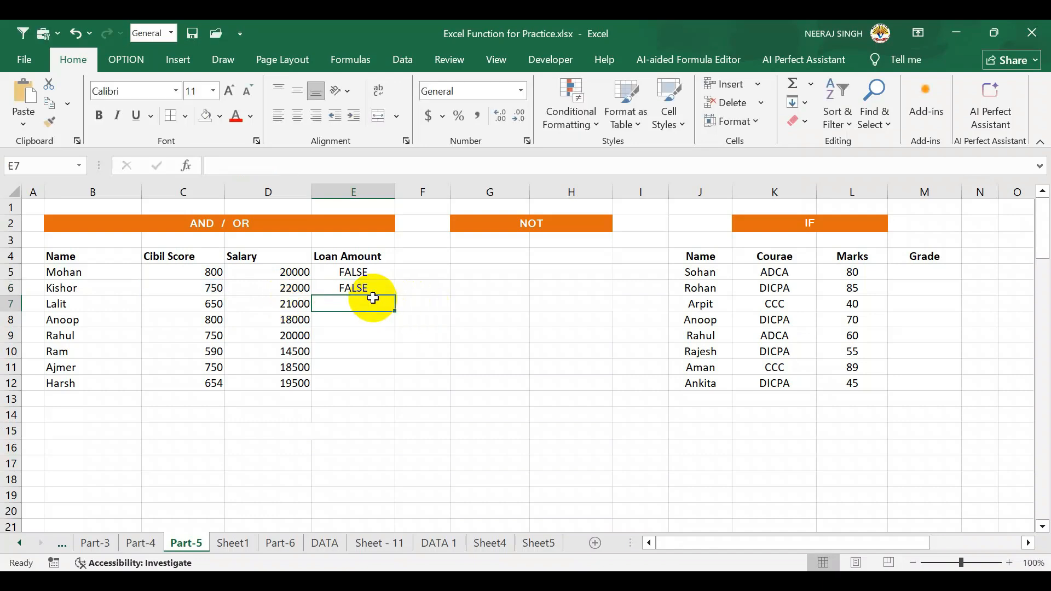
click(368, 289)
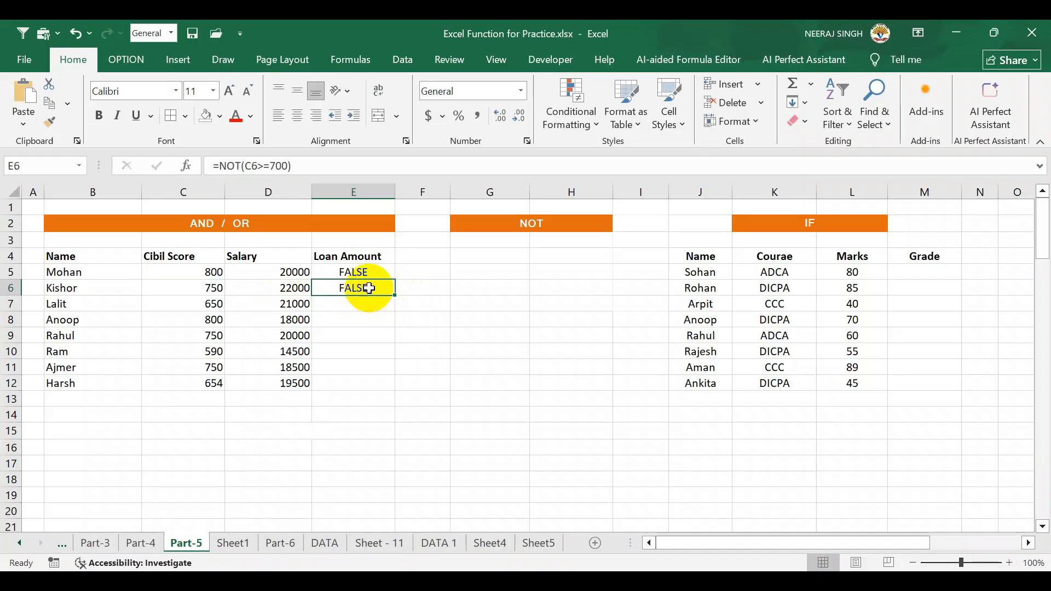
Examine the NOT function and its Cibil Score condition inside the E6 formula, leaving the formula as it is
double_click(366, 290)
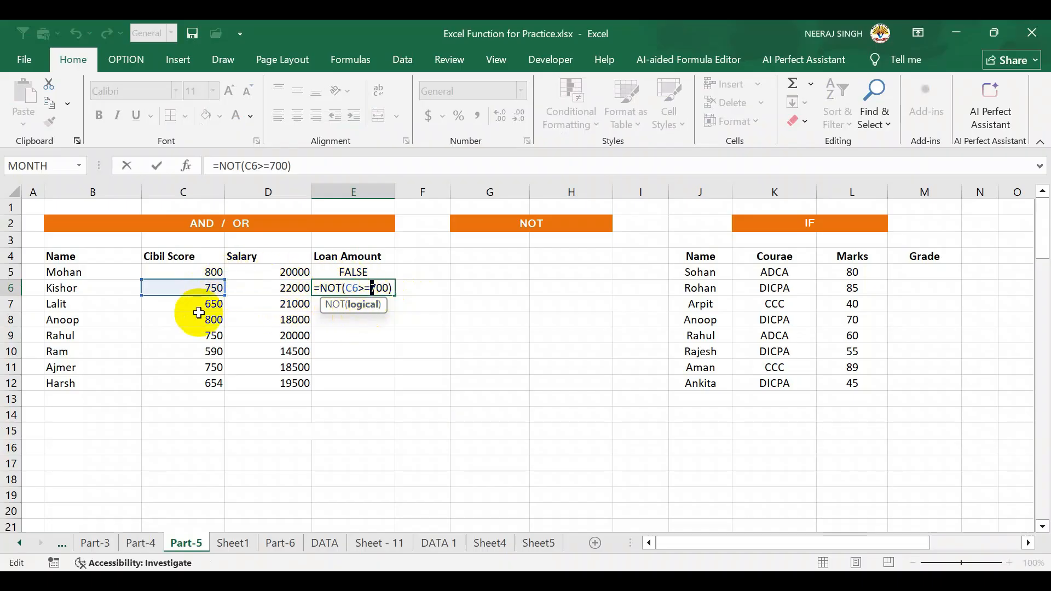
click(328, 286)
mouse_move(327, 286)
mouse_down()
mouse_move(339, 291)
mouse_move(331, 288)
mouse_up()
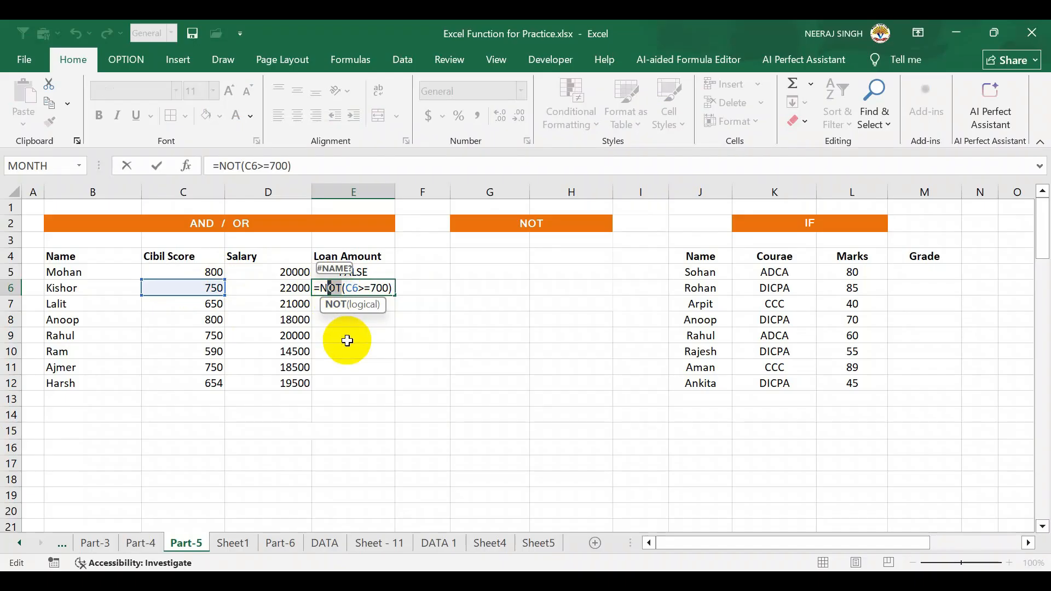
key(Return)
Fill the NOT formula from E5 down through E12 and check the results in E7 and E12
drag(364, 271, 399, 387)
click(430, 336)
click(348, 309)
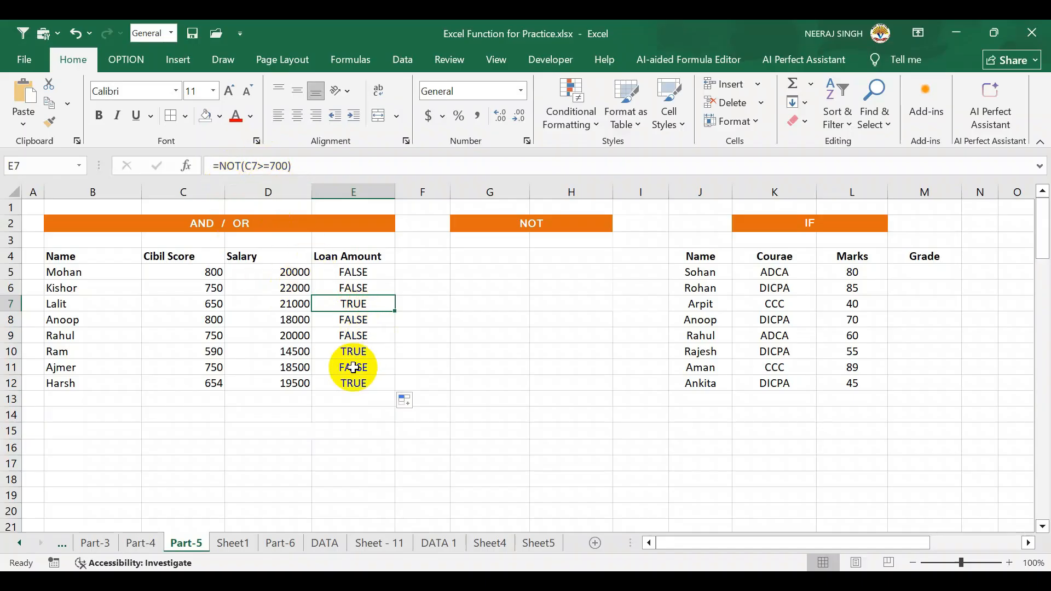
click(350, 386)
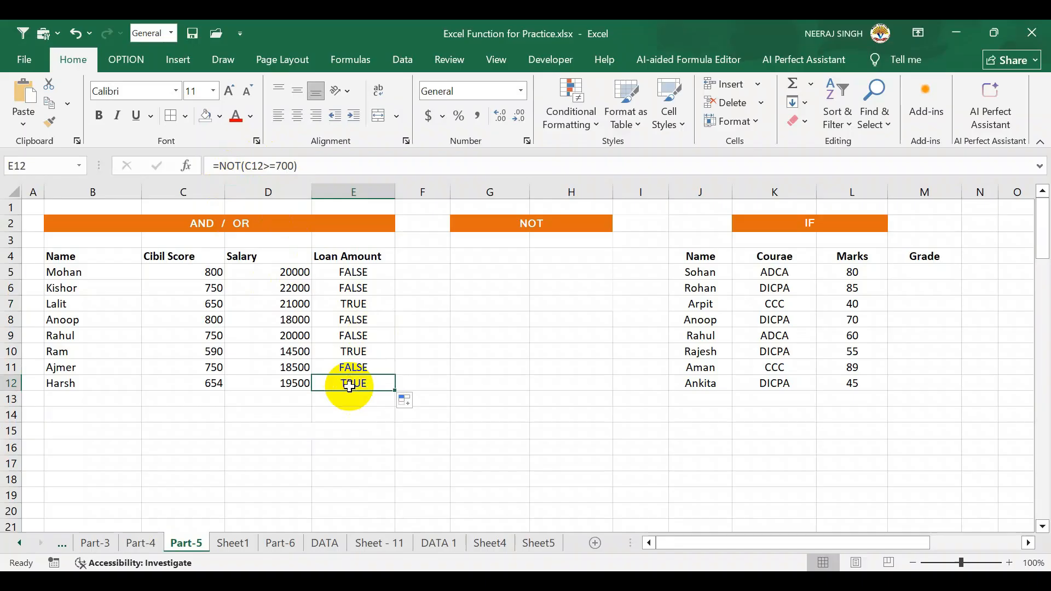
Clear the NOT results from the Loan Amount cells E5 through E12
click(353, 401)
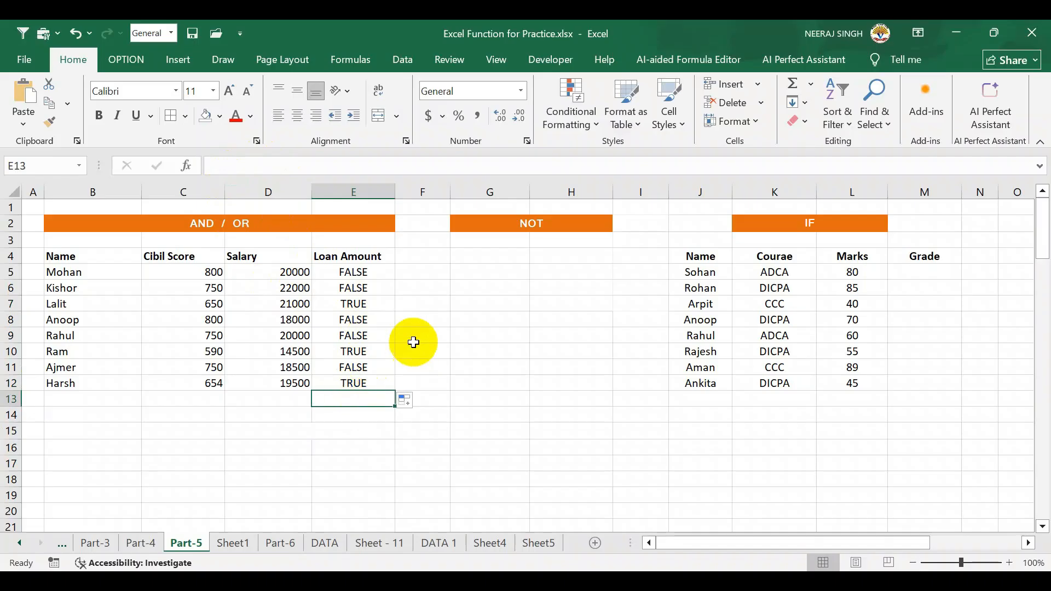
click(926, 273)
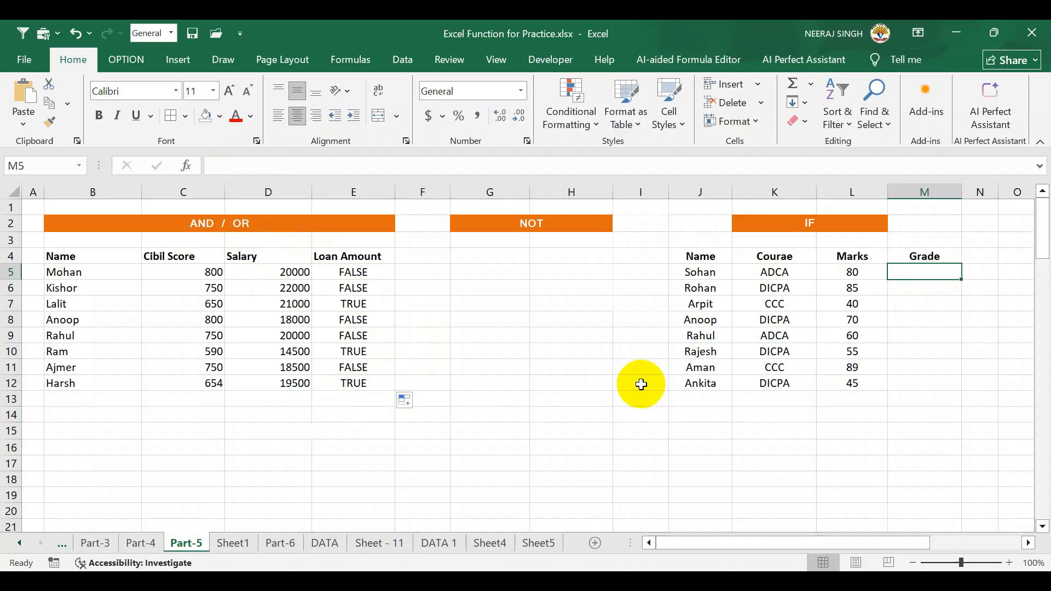
drag(353, 274, 349, 379)
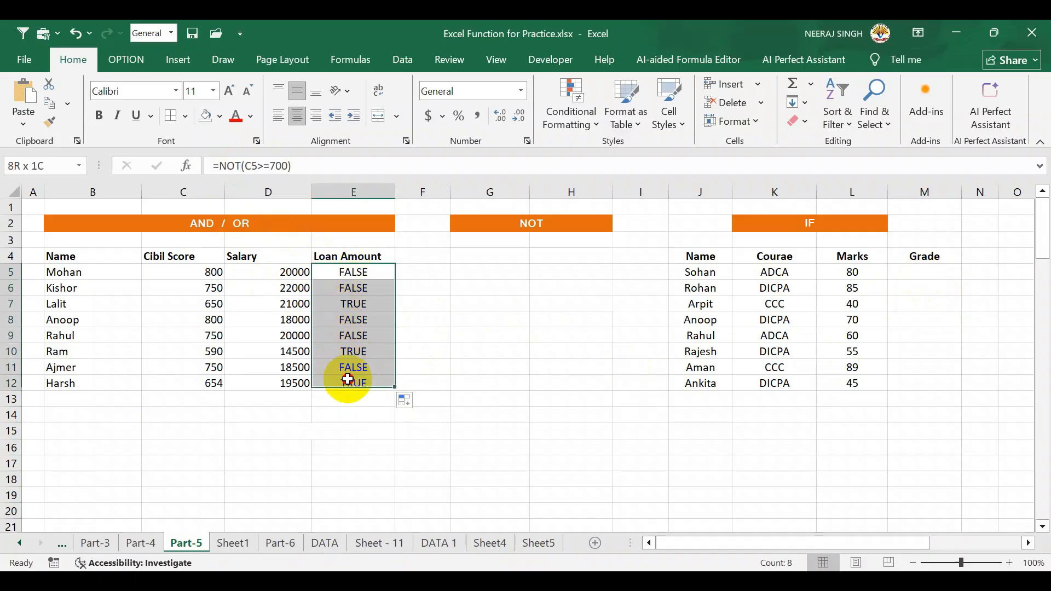
key(Delete)
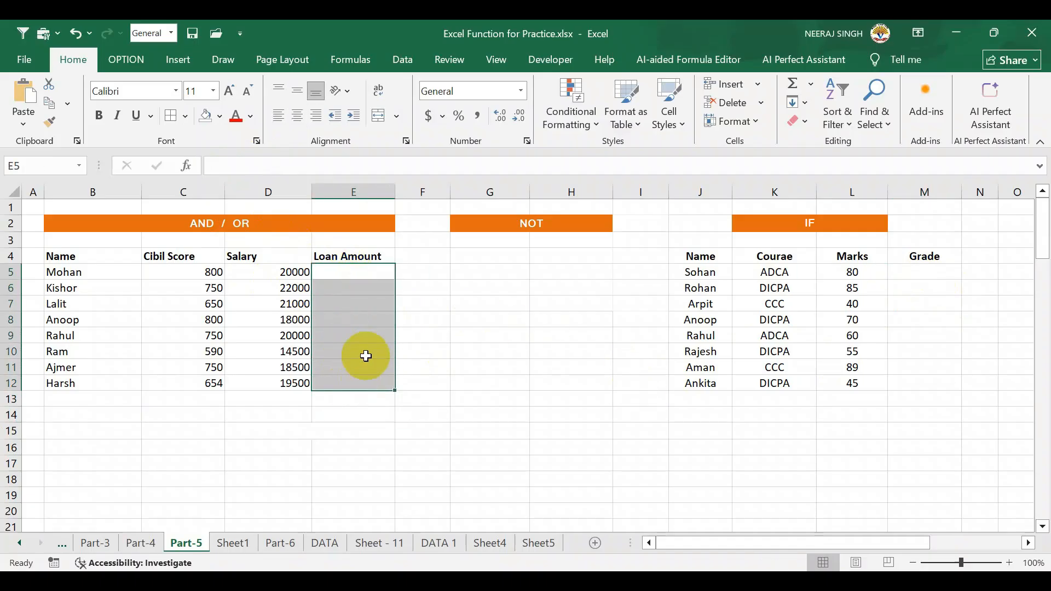
click(411, 363)
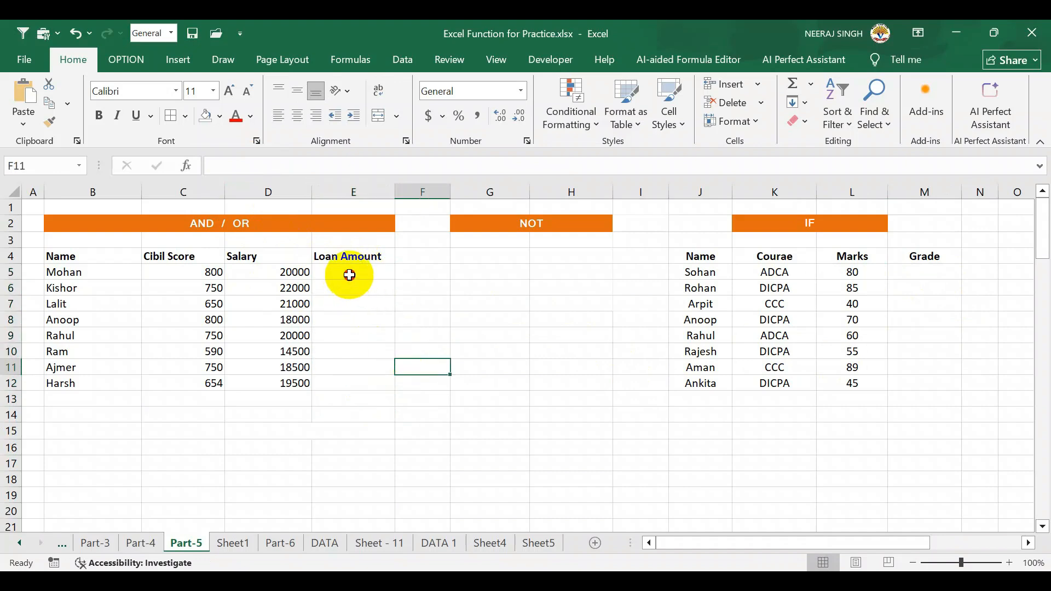
Start an OR formula in E5 with the Cibil Score condition C5>=750 as its first test
click(350, 274)
text(=)
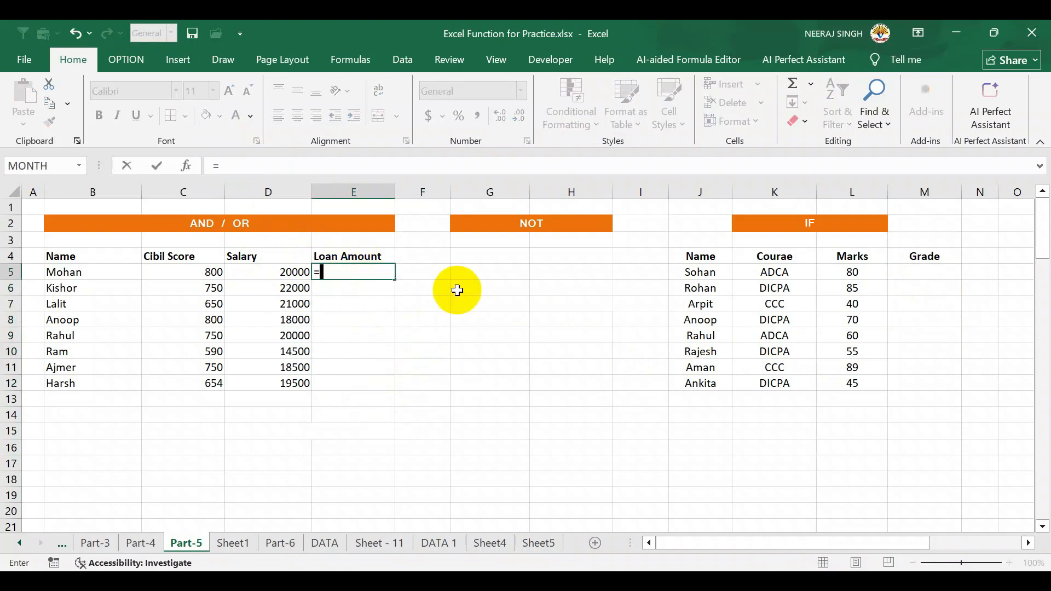
text(and)
key(BackSpace)
key(BackSpace)
key(BackSpace)
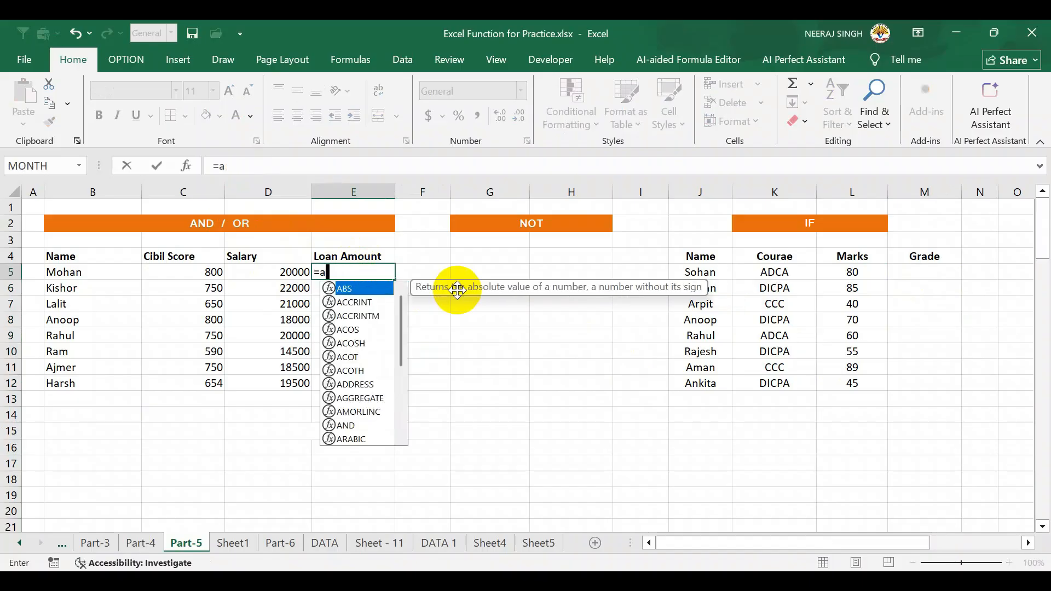
text(or)
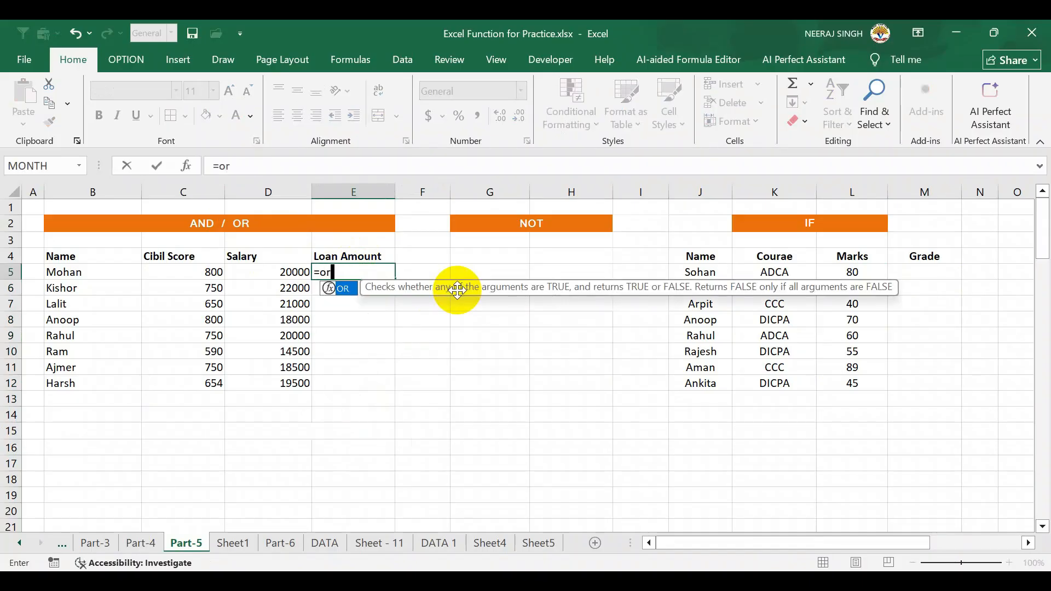
text(()
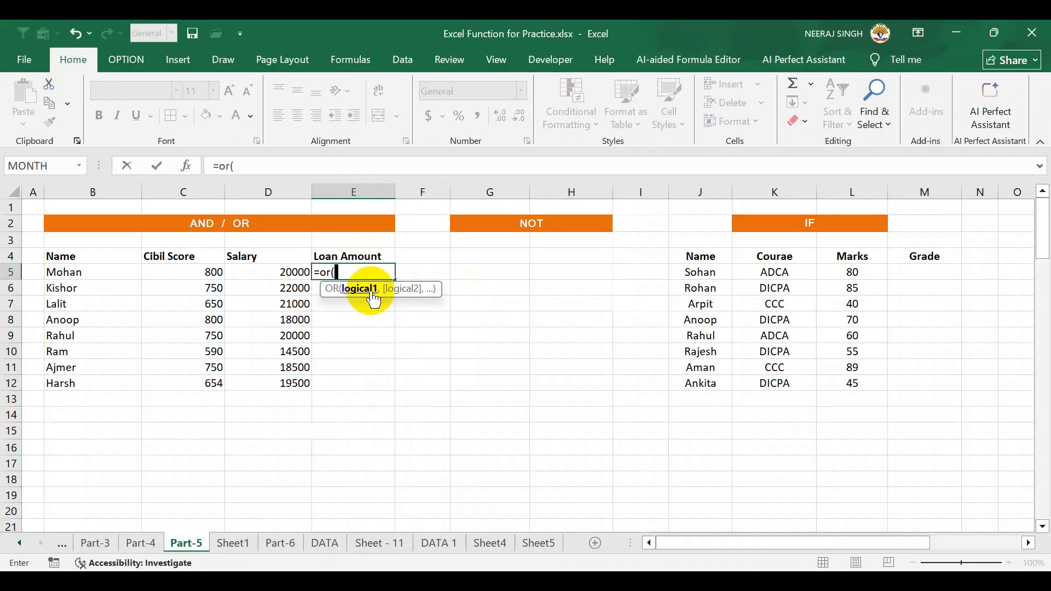
click(188, 273)
text(>=)
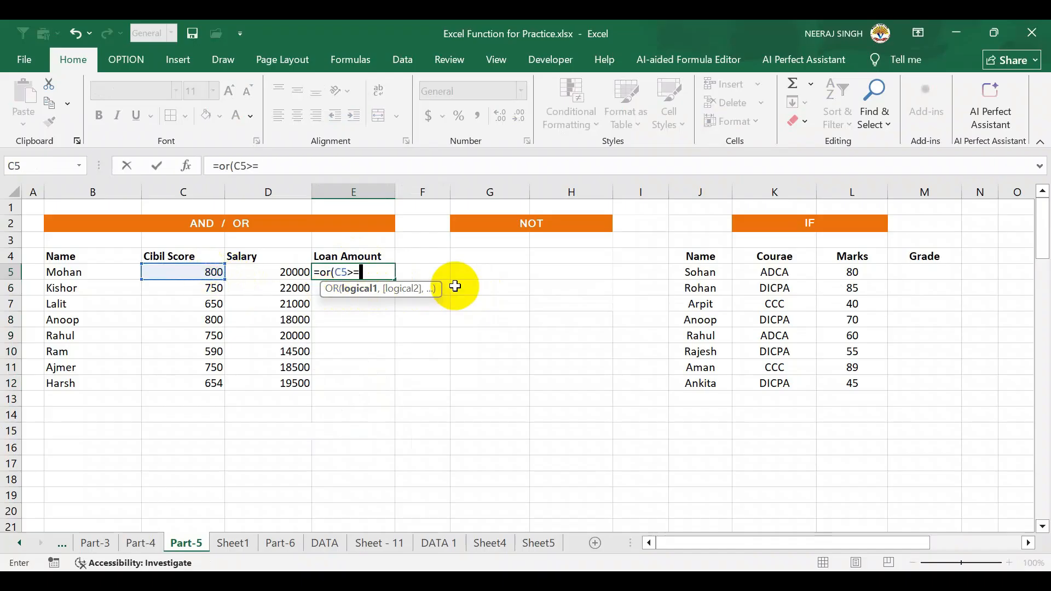
text(750)
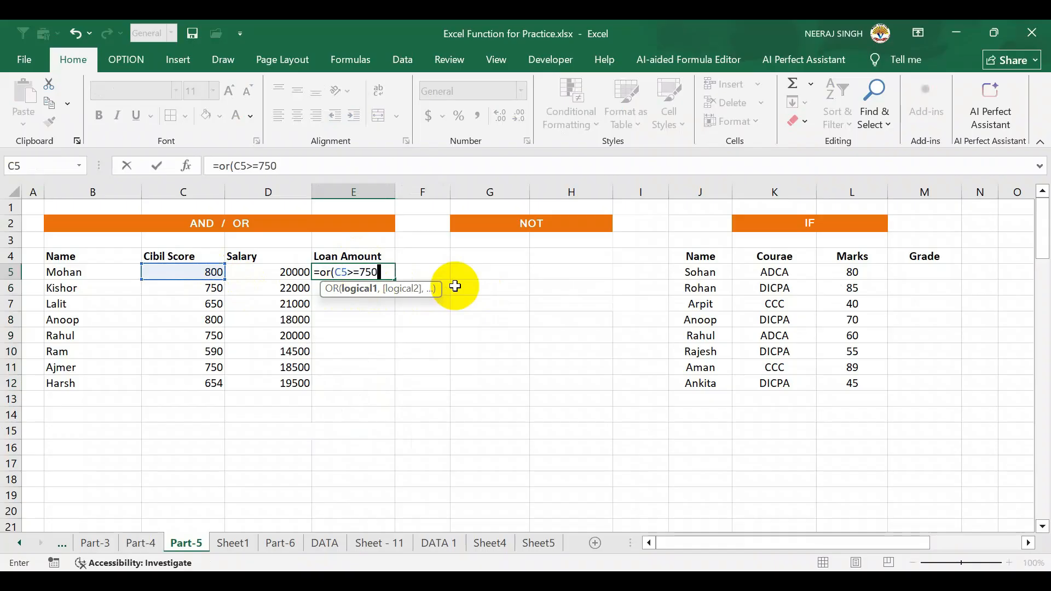
Complete the E5 formula as =OR(C5>=750,D5>=19000) by adding the Salary condition, and select the cell to check it
text(,)
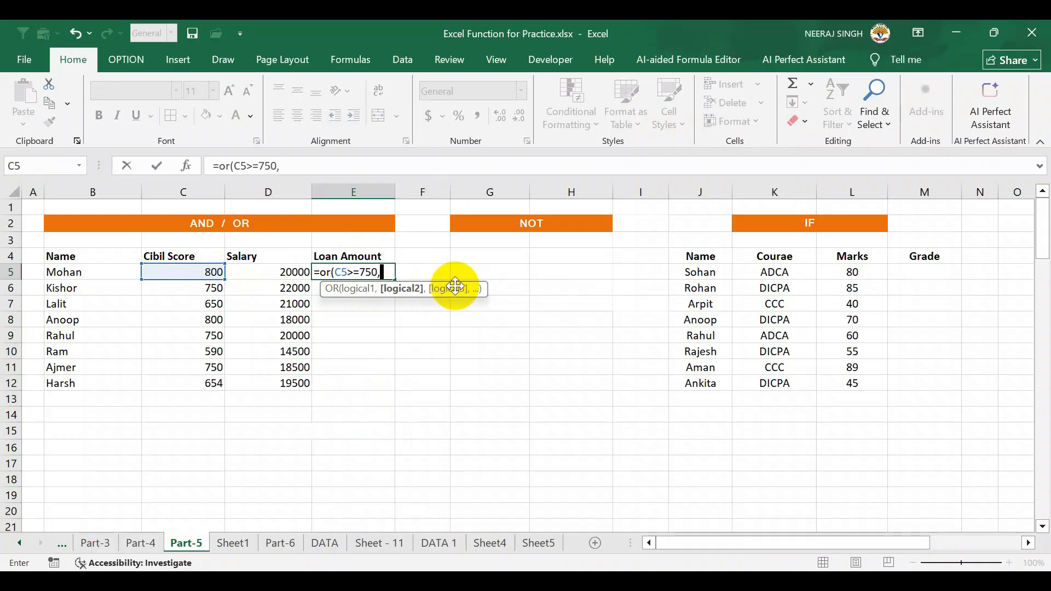
click(300, 273)
text(>=19000)
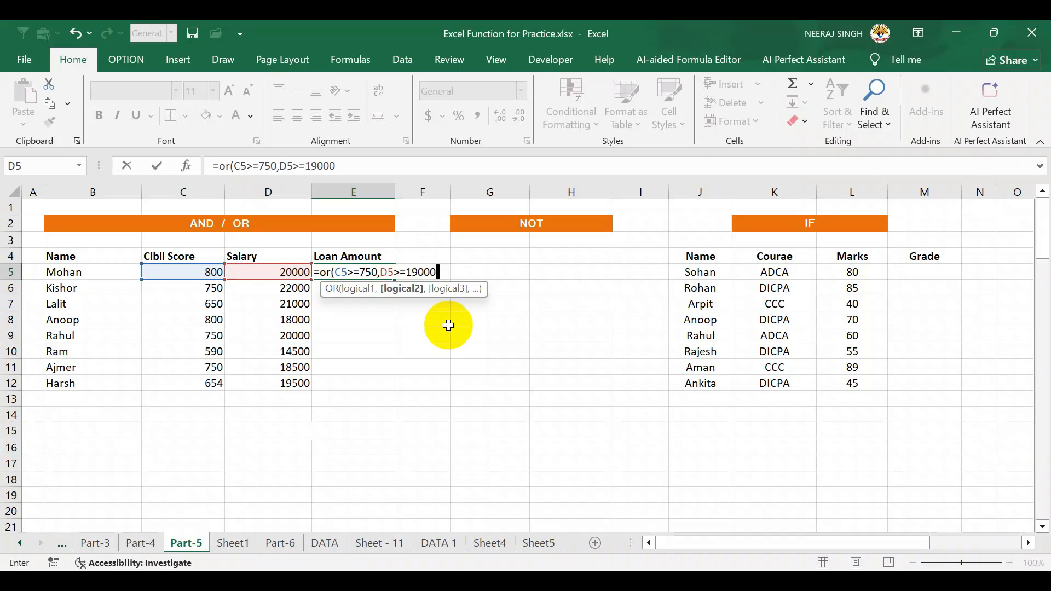
text())
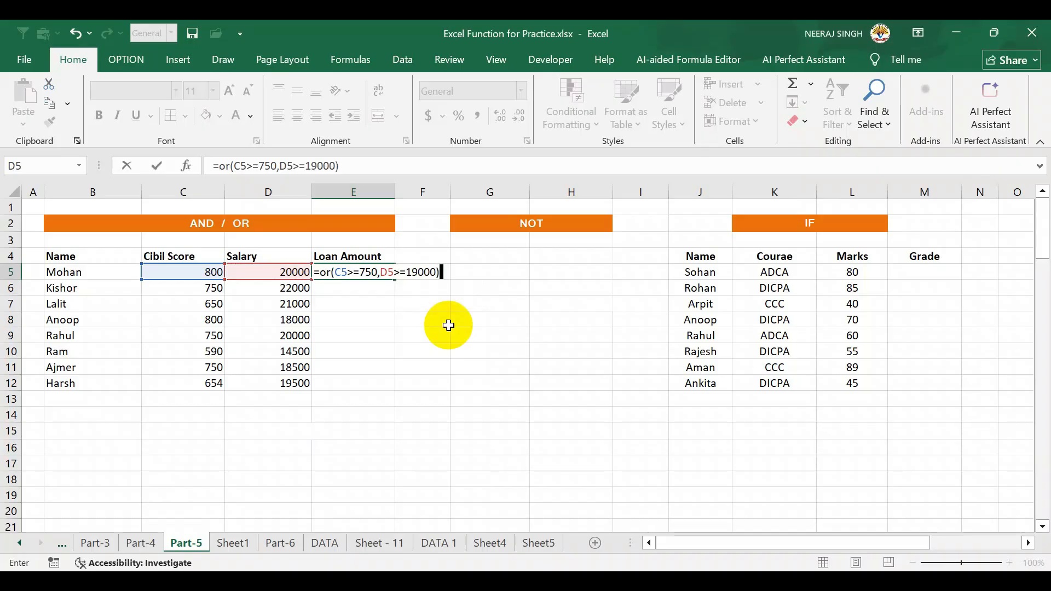
key(Return)
click(353, 278)
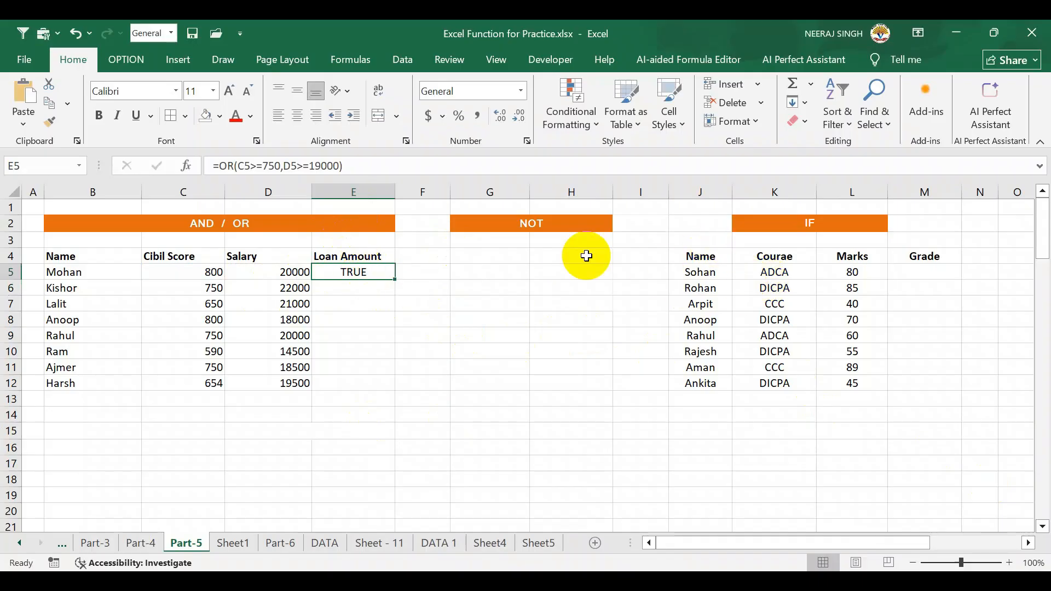
Try to replace the OR formula in E5 with the beginning of an IF formula
double_click(340, 276)
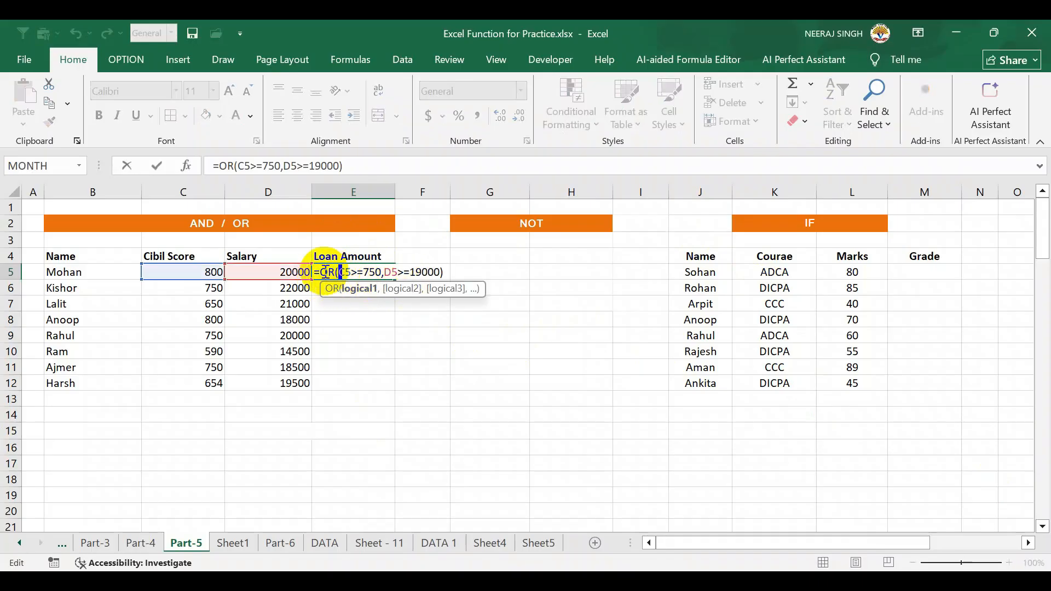
drag(445, 272, 313, 272)
key(BackSpace)
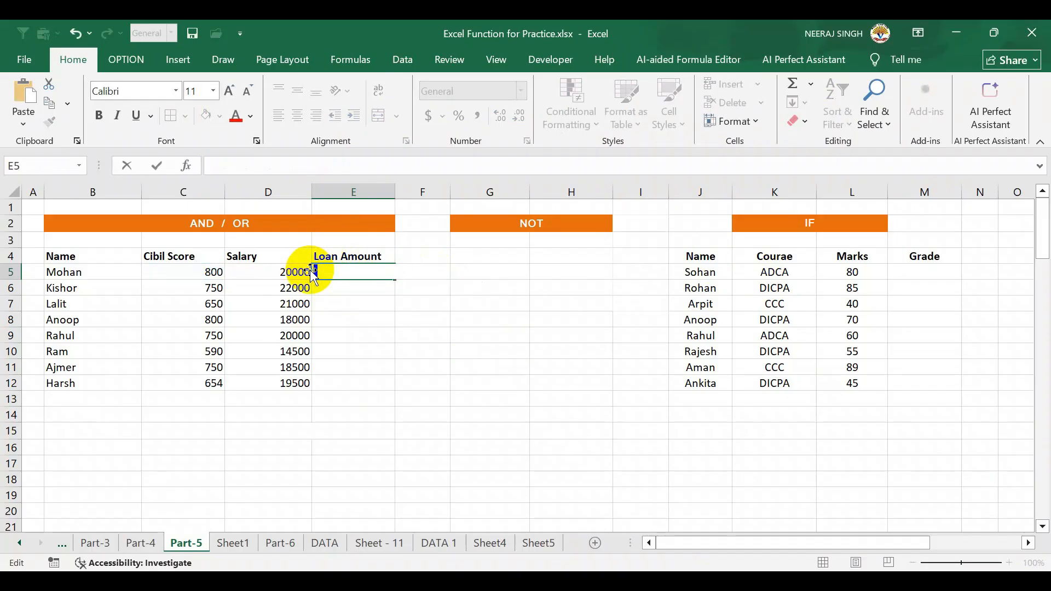
text(if)
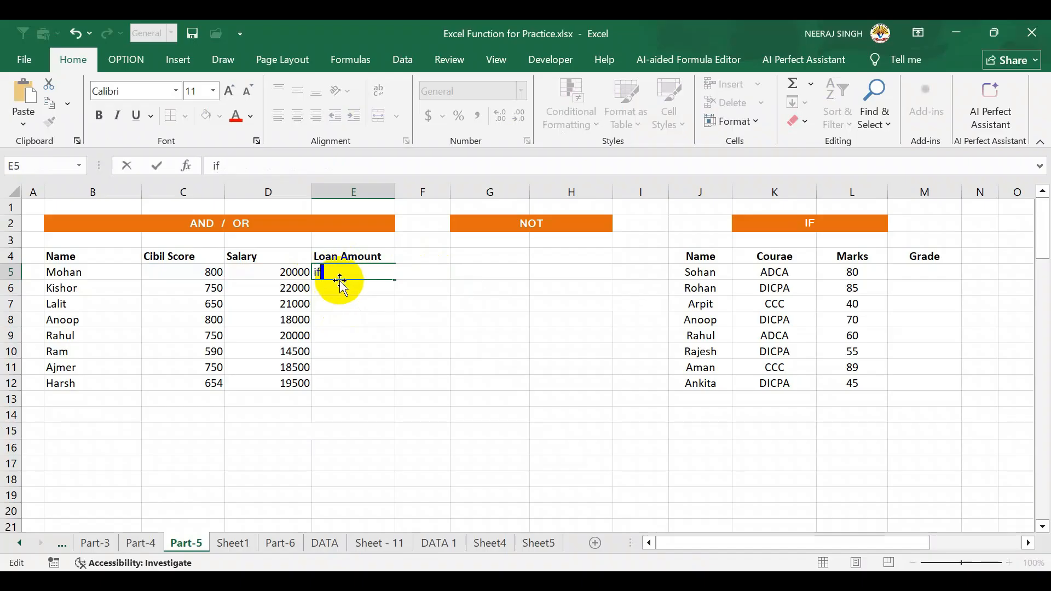
text(()
key(BackSpace)
key(BackSpace)
key(BackSpace)
text(=)
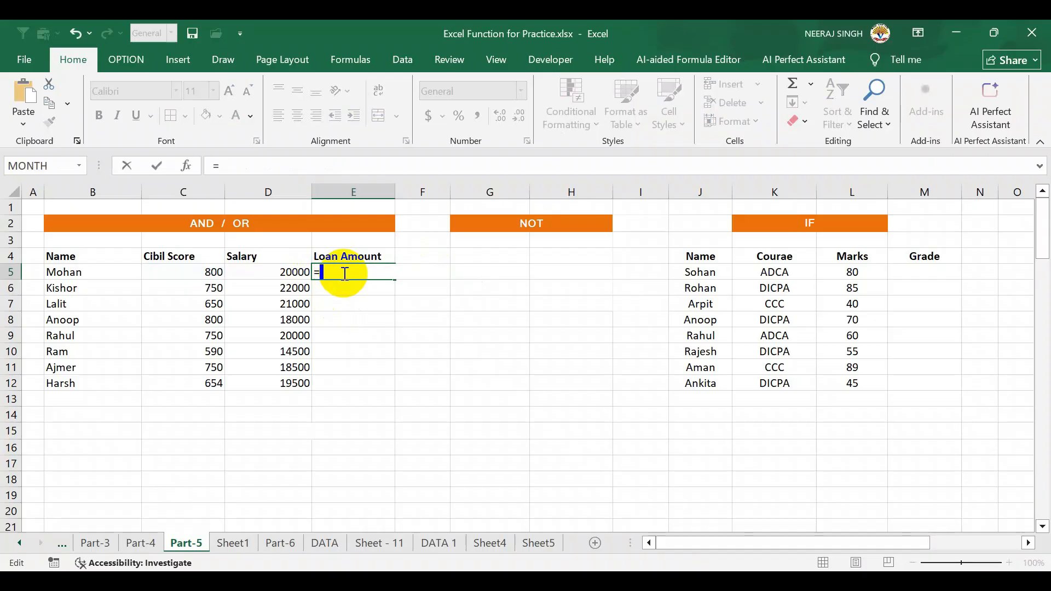
text(if()
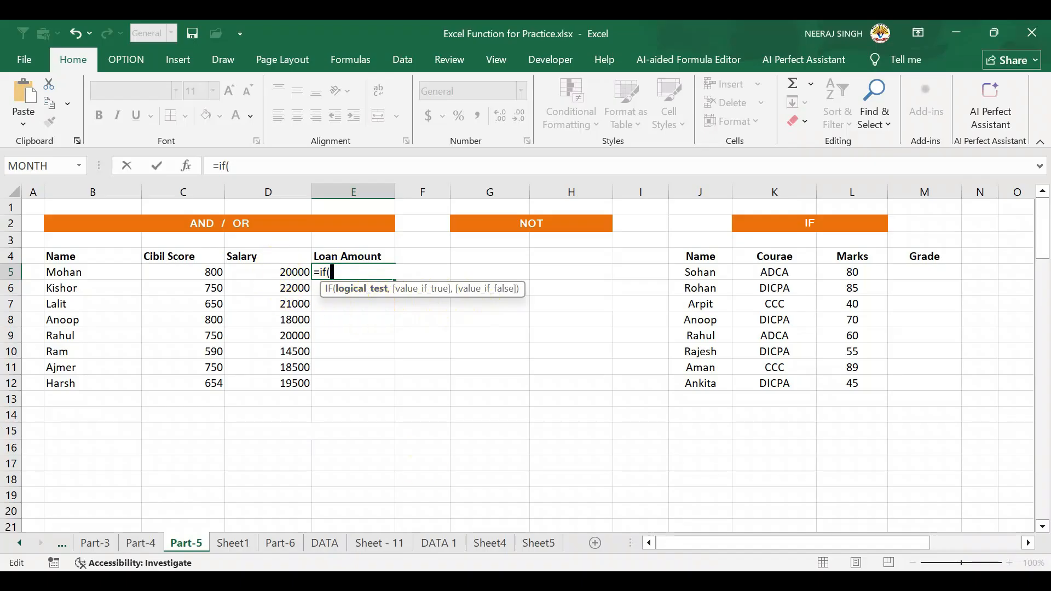
Try to build the IF test from C5 and the pasted =OR(C5>=750,D5>=19000), and go back to the plain OR formula in E5
click(211, 272)
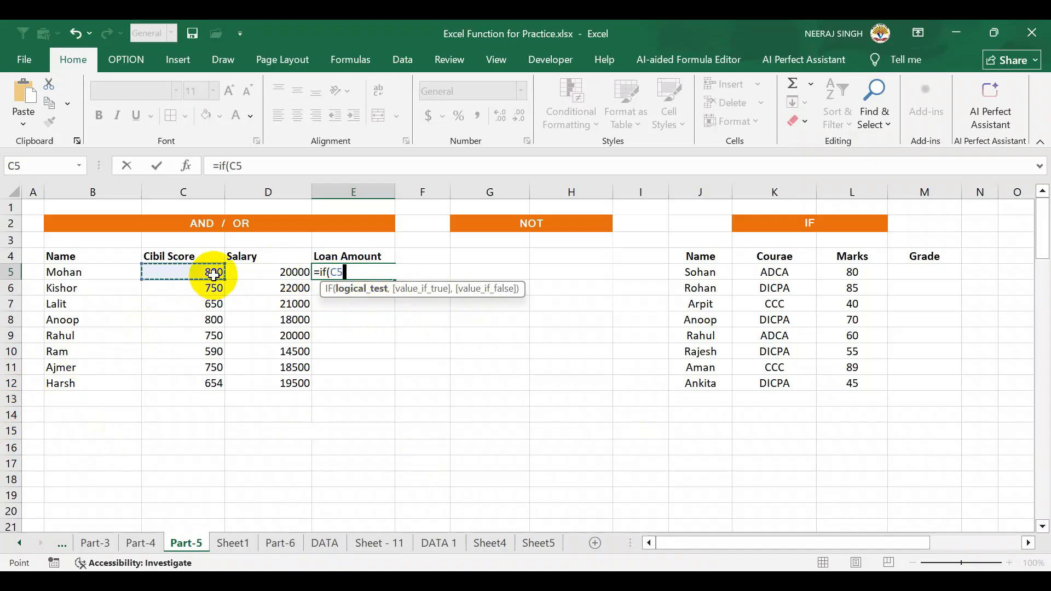
text(>=)
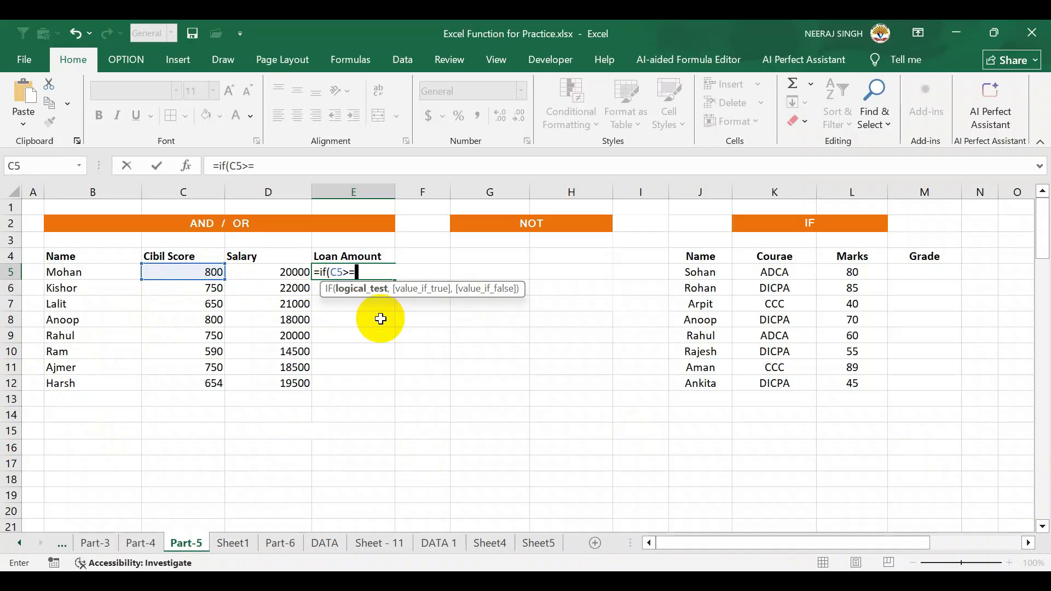
key(BackSpace)
key(BackSpace)
text(=OR(C5>=750,D5>=19000))
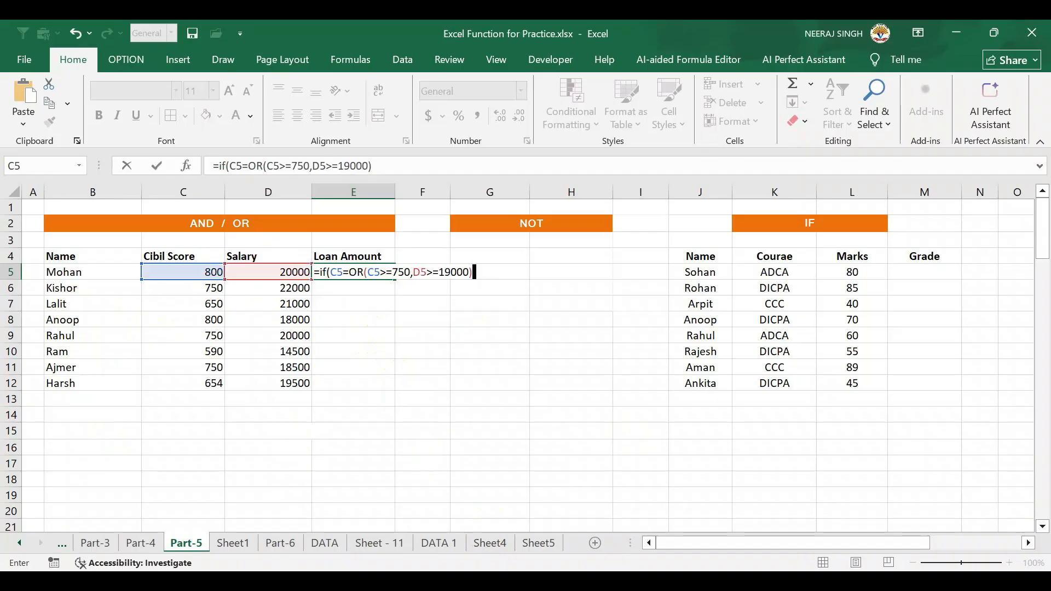
click(357, 277)
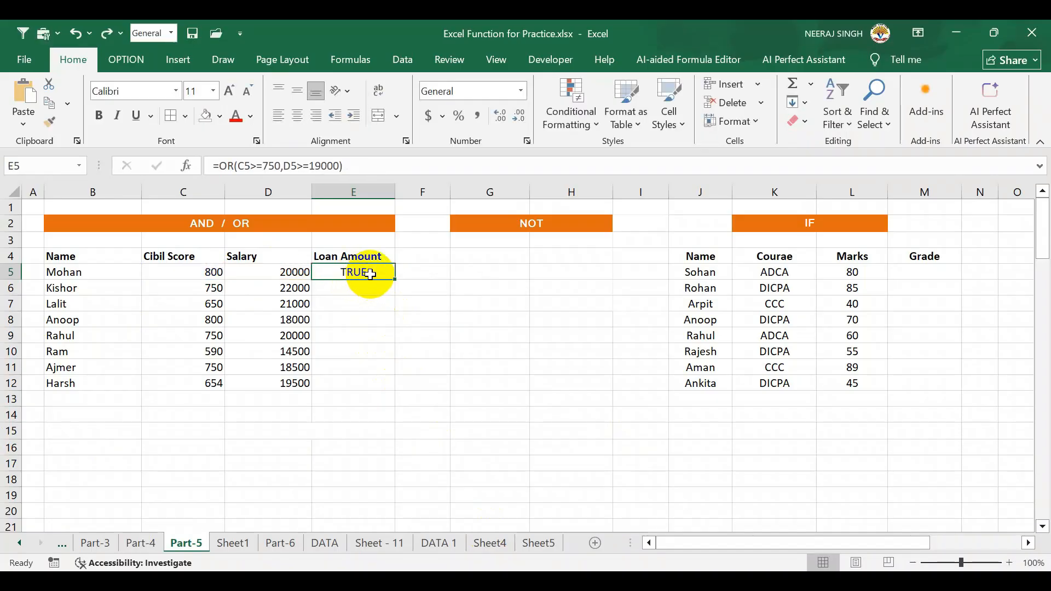
click(356, 294)
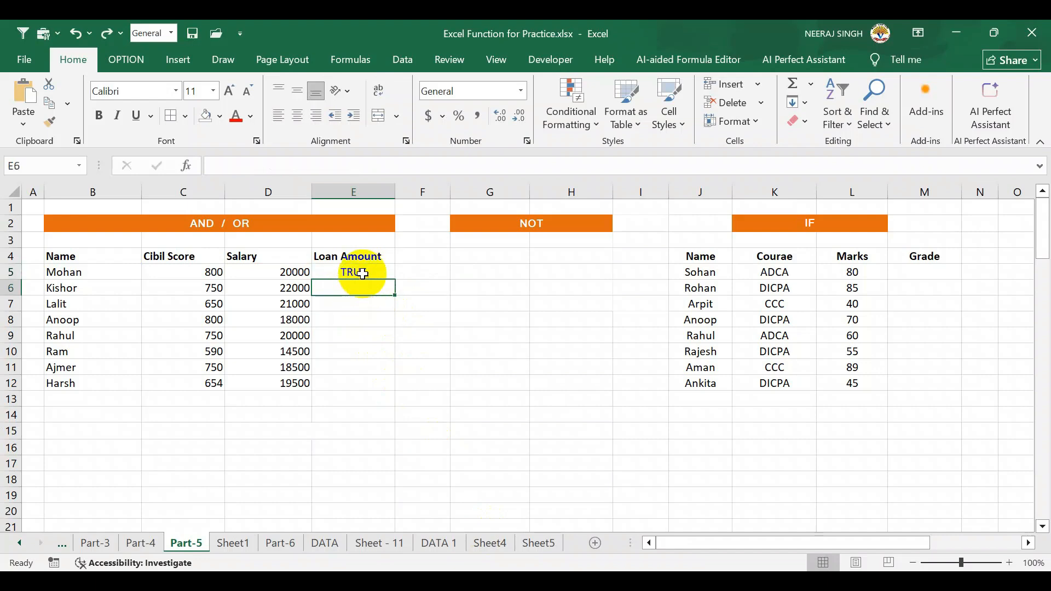
click(362, 273)
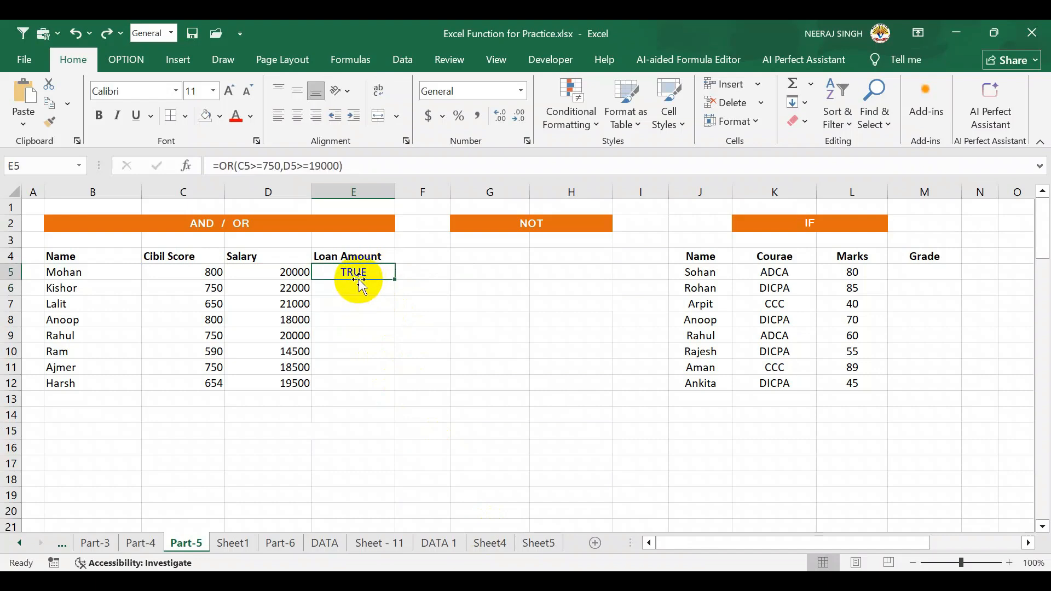
click(361, 287)
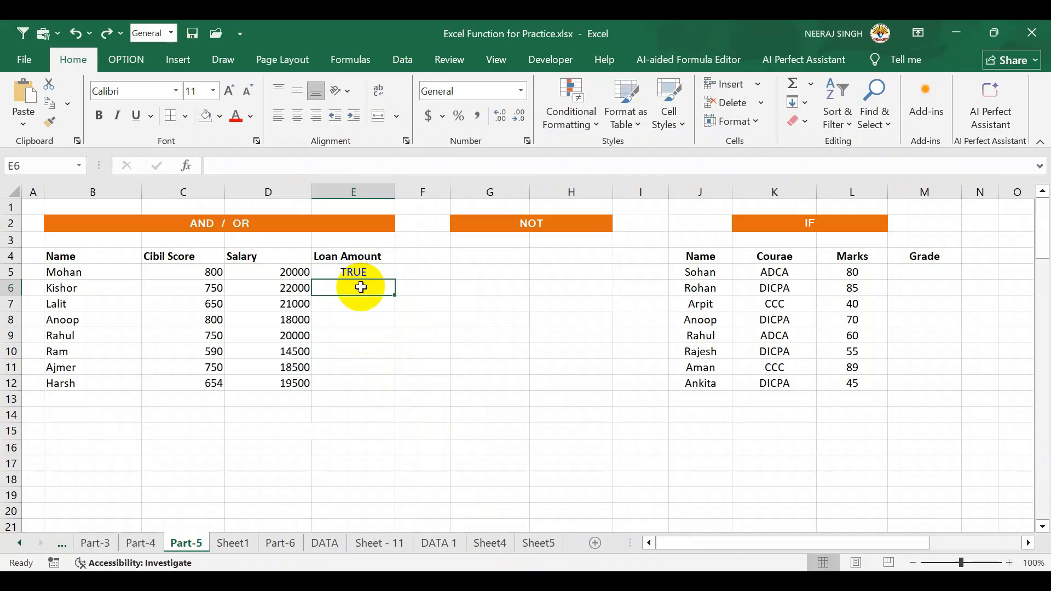
Replace the E5 formula with an IF function that uses OR(C5>=750,D5>=19000) as its logical test
double_click(361, 273)
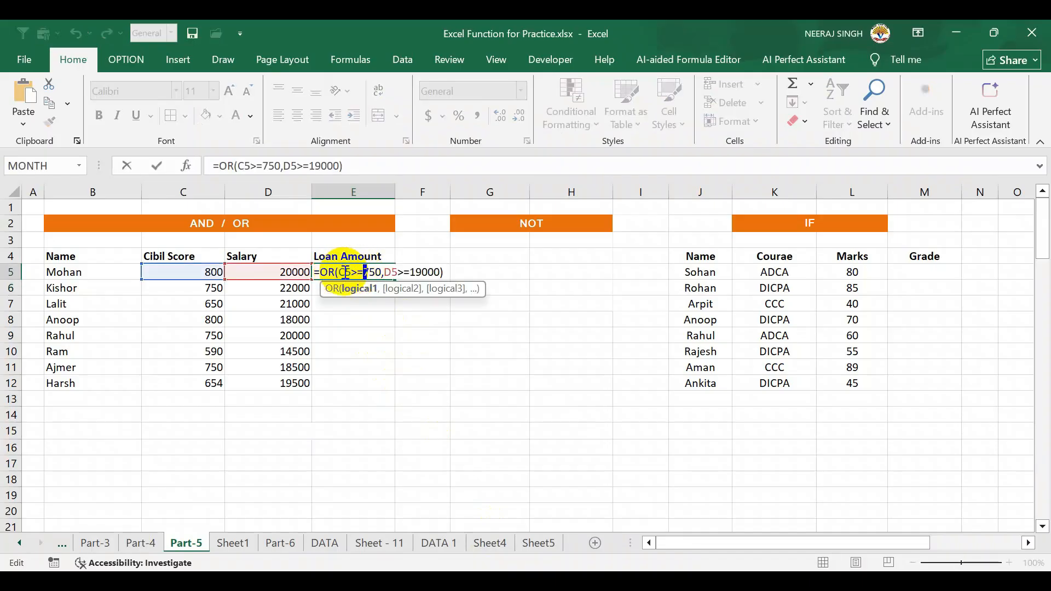
drag(442, 272, 321, 271)
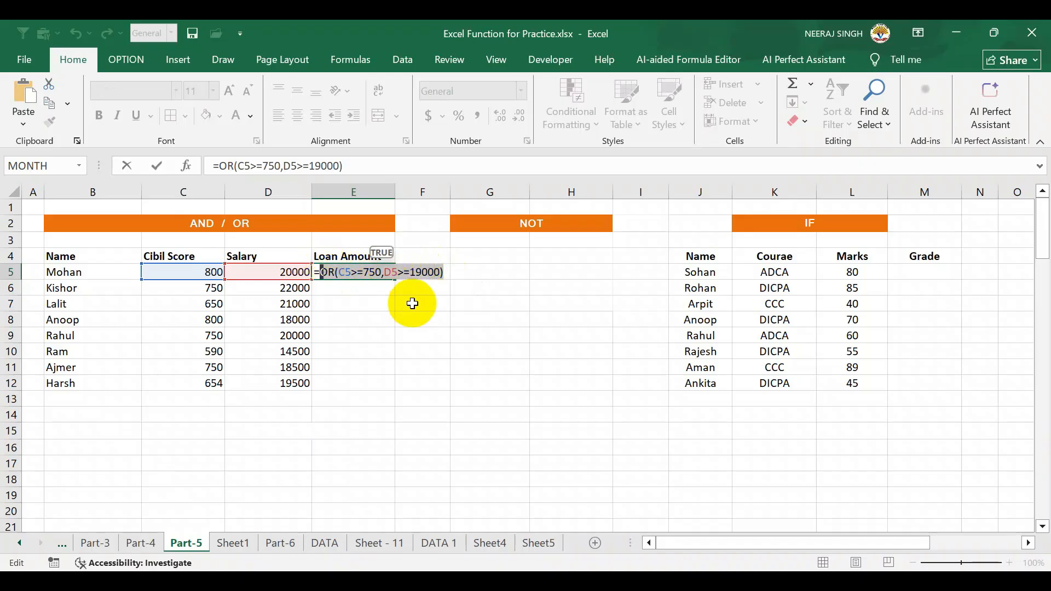
key(BackSpace)
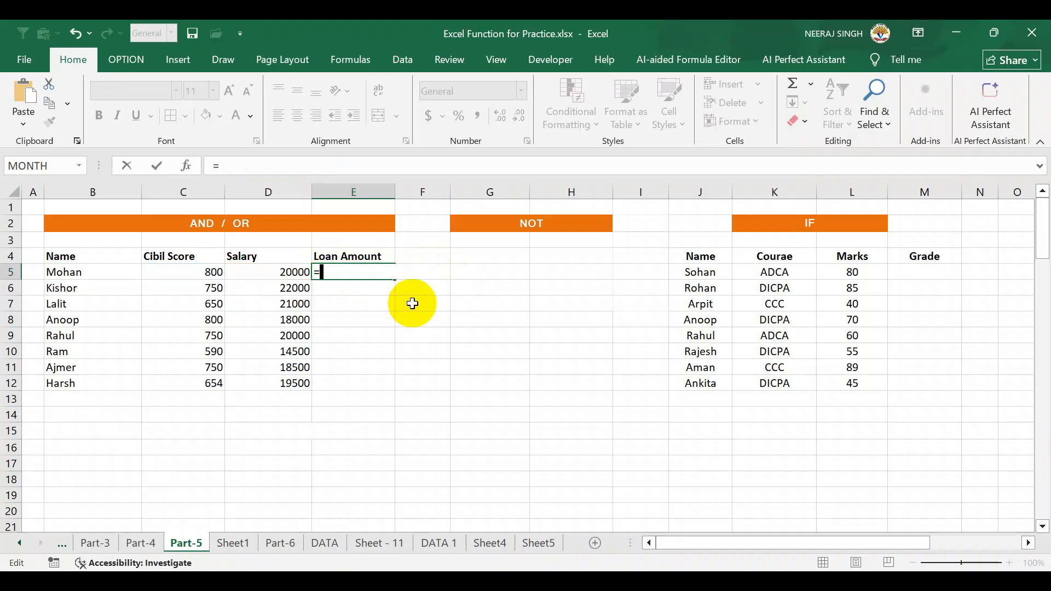
text(if()
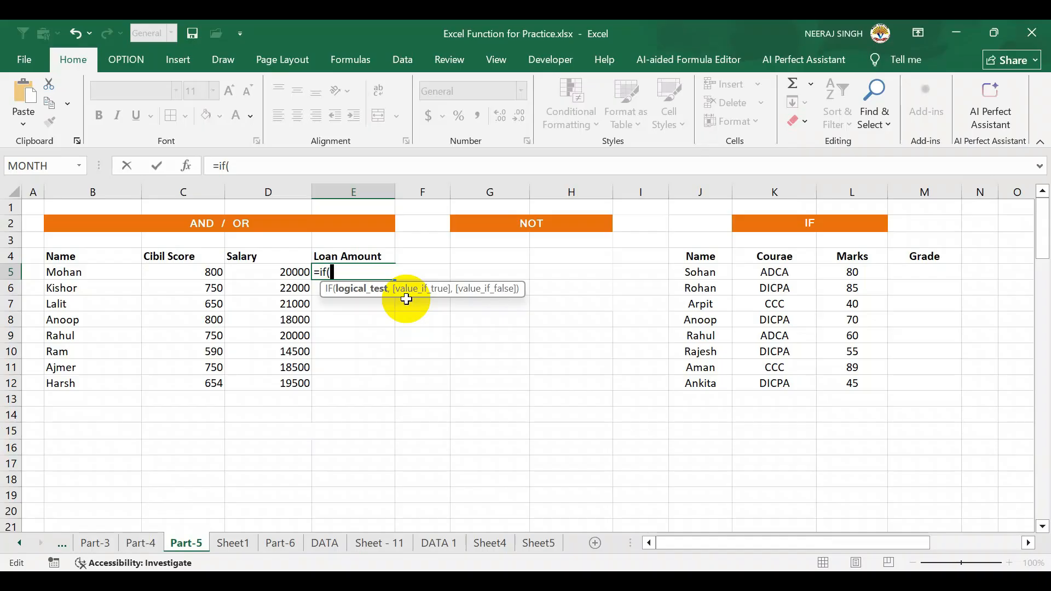
text(OR(C5>=750,D5>=19000))
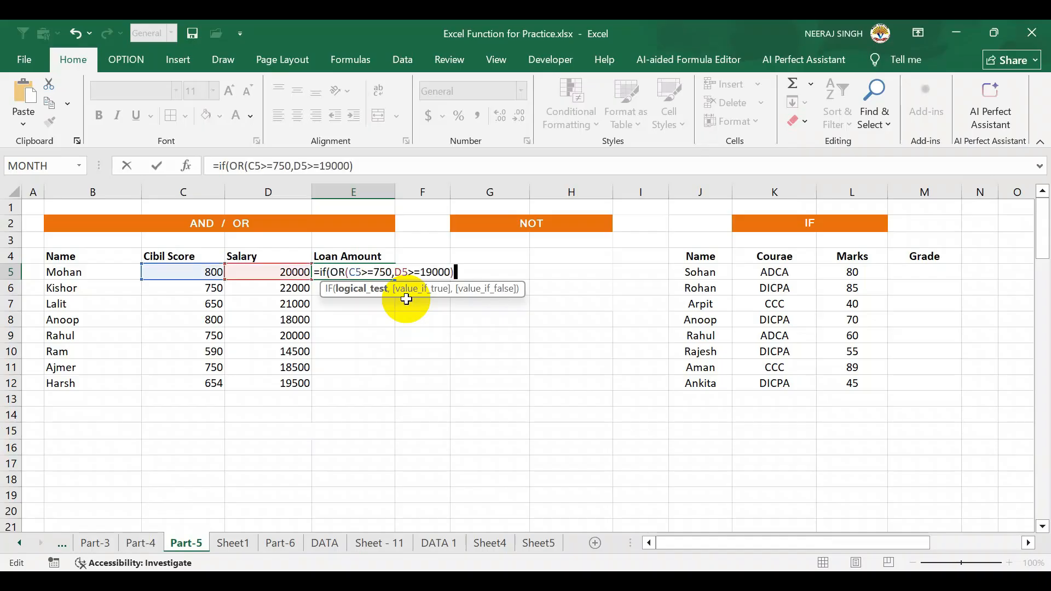
Complete the E5 IF formula by returning "eligible" when the OR test is true and "not eligible" when it is false
key(Return)
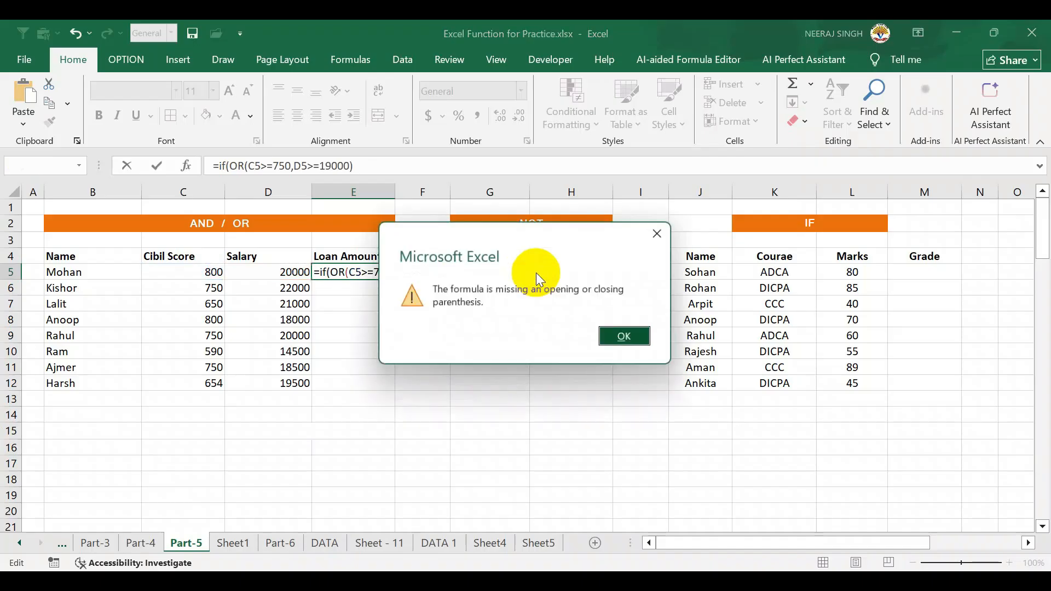
click(624, 338)
text(,")
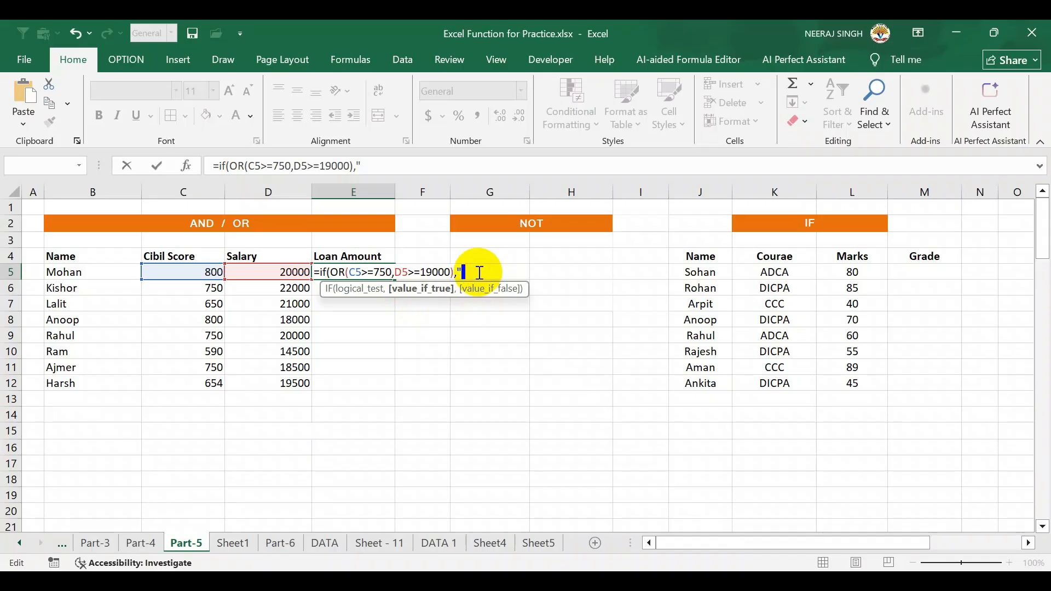
text(eligible")
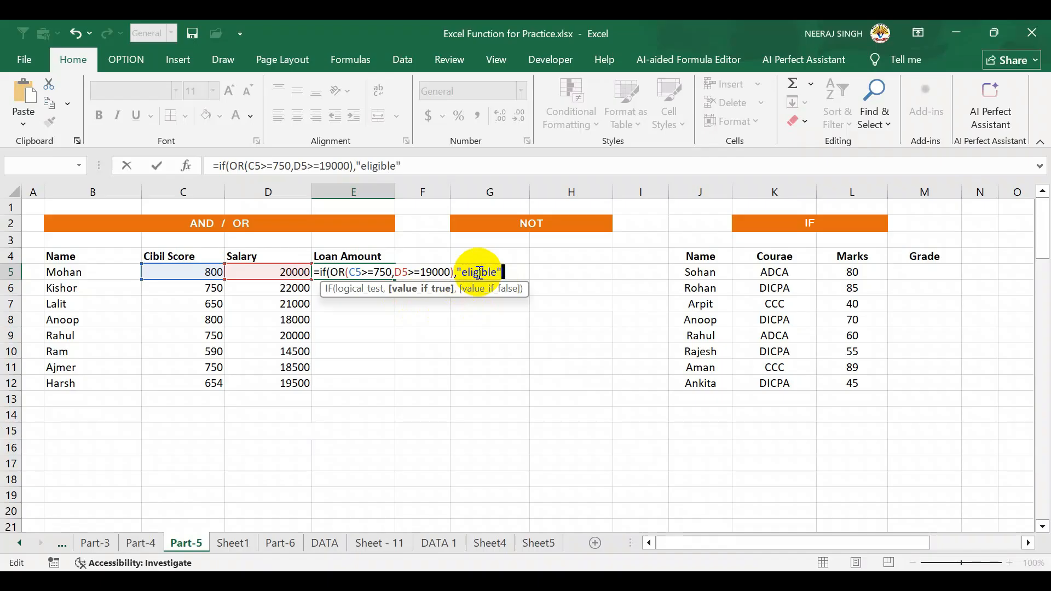
text(,)
text(")
text(not)
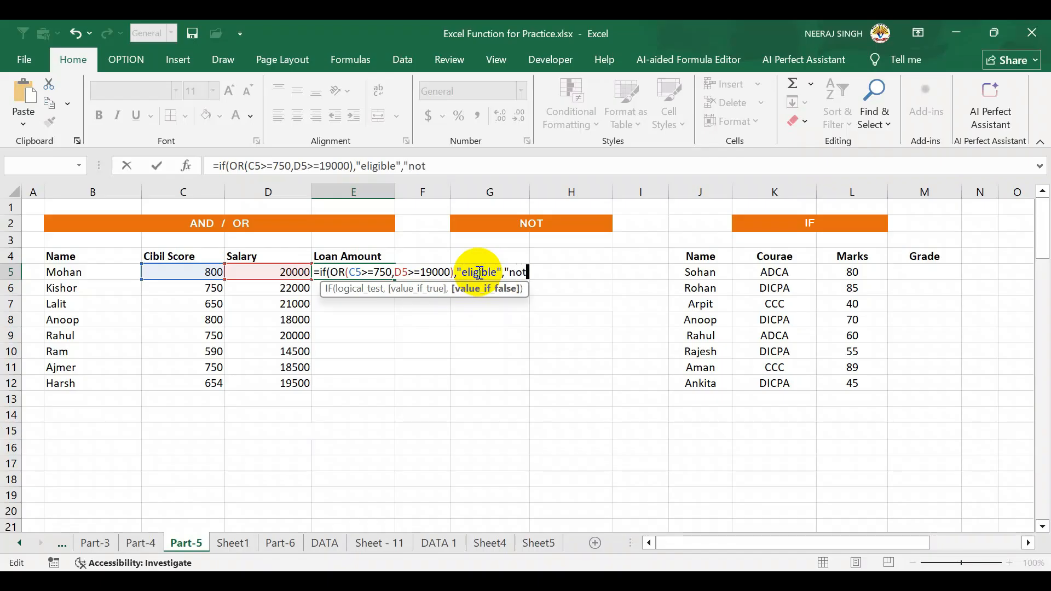
text( el)
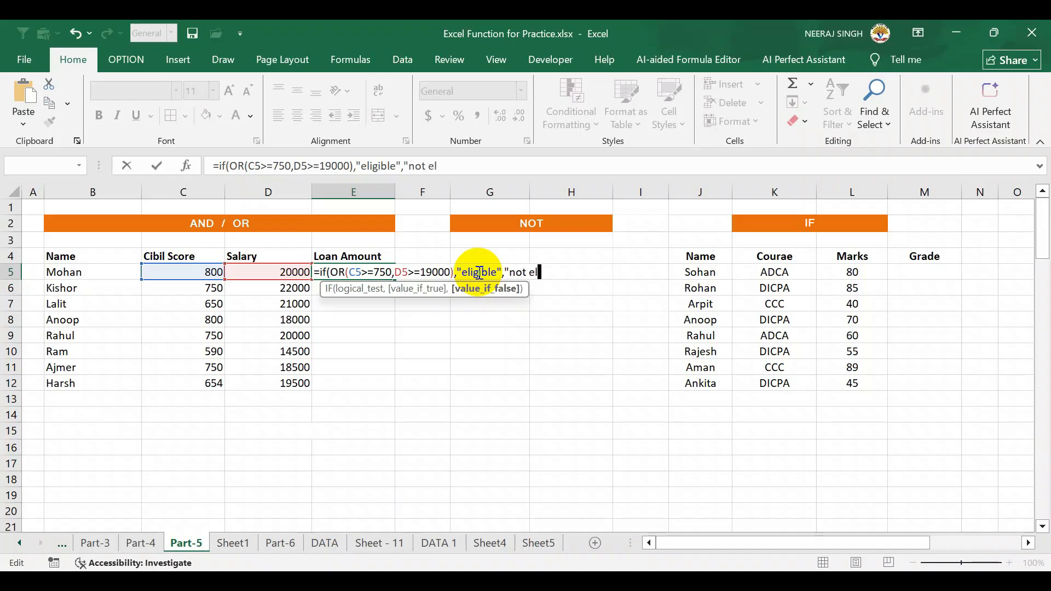
text(igible"))
key(Return)
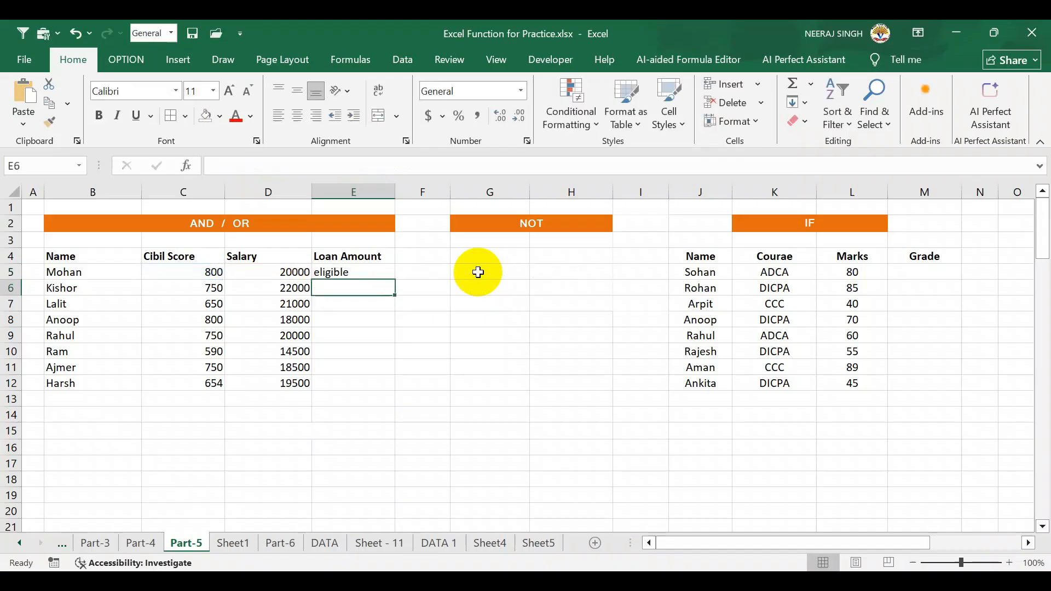
Fill the E5 loan-eligibility formula down through E12 and check the results in the Loan Amount column
click(371, 278)
drag(394, 279, 387, 391)
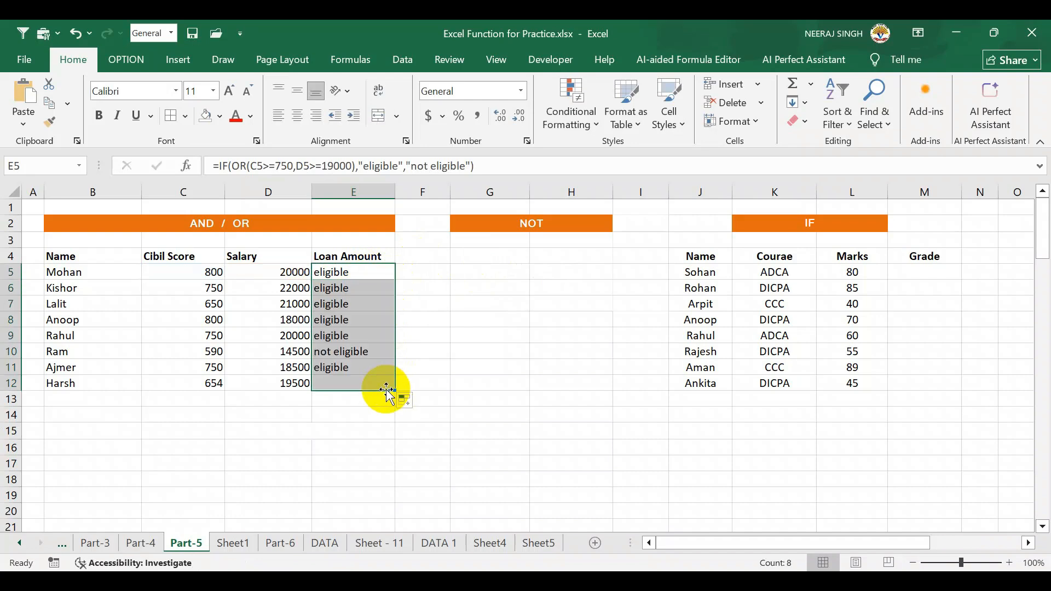
click(365, 358)
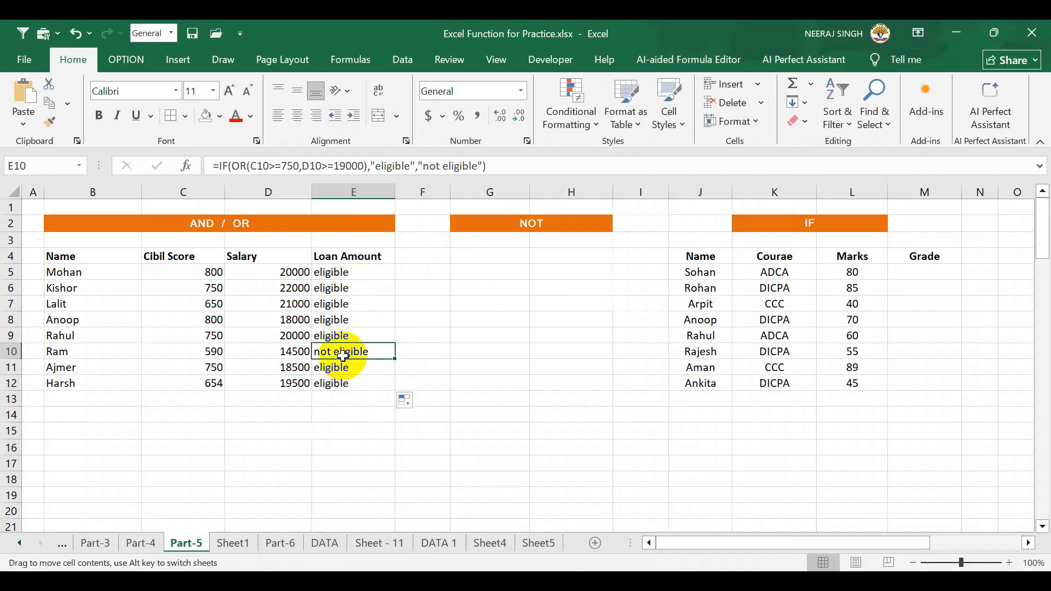
click(345, 318)
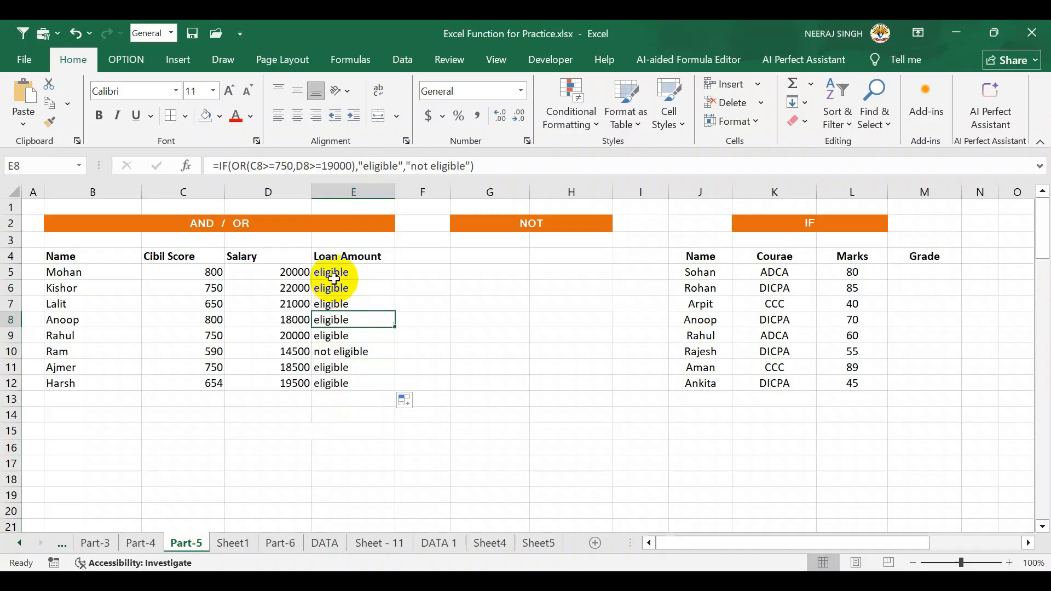
drag(333, 275, 342, 380)
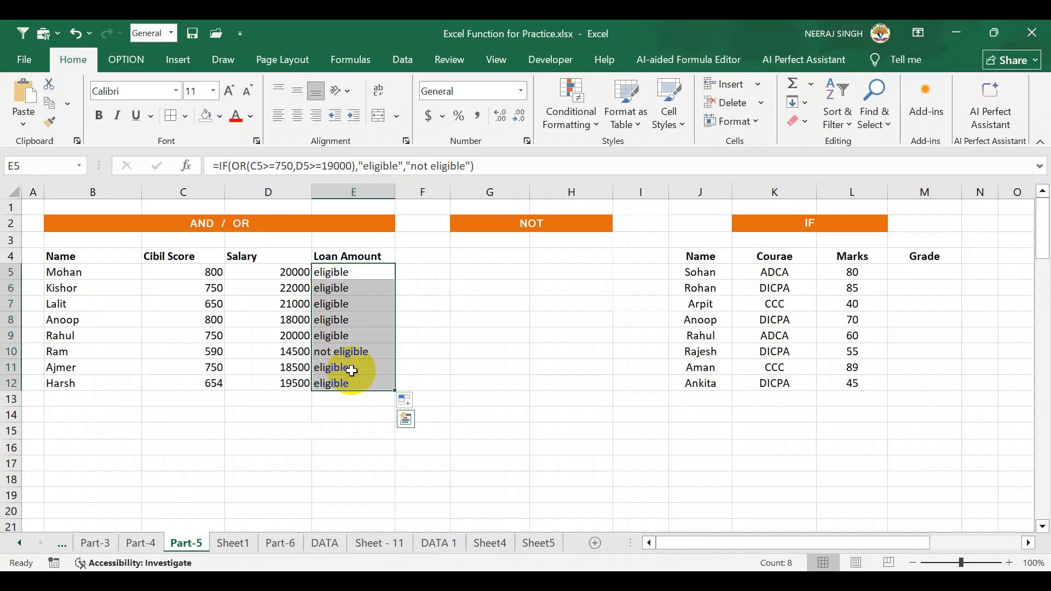
click(438, 339)
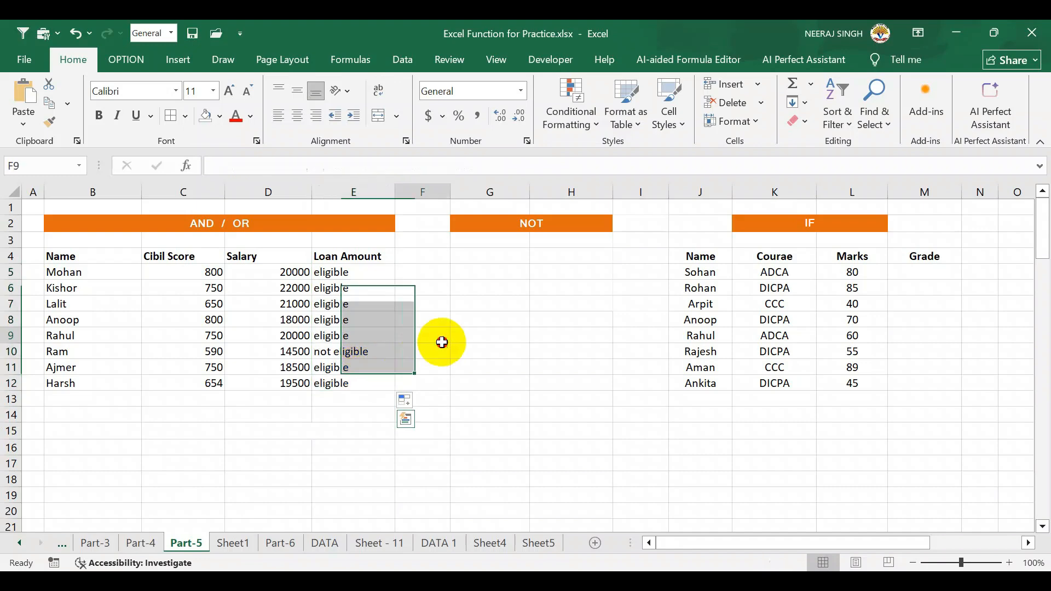
Begin an IF formula in Grade cell M5 that tests L5>=80 and returns "a grade" when true
click(900, 274)
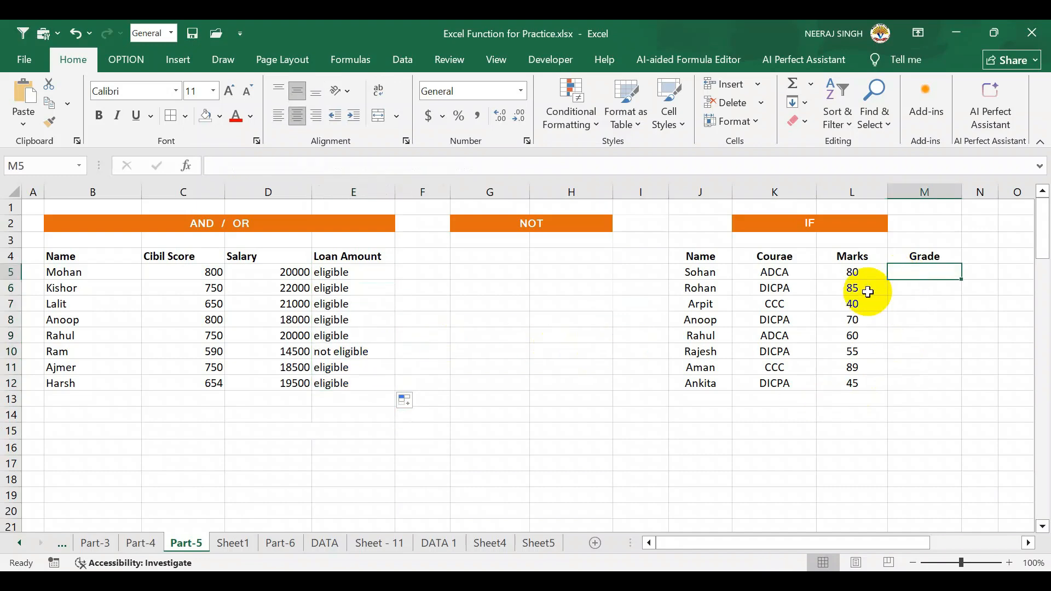
text(if()
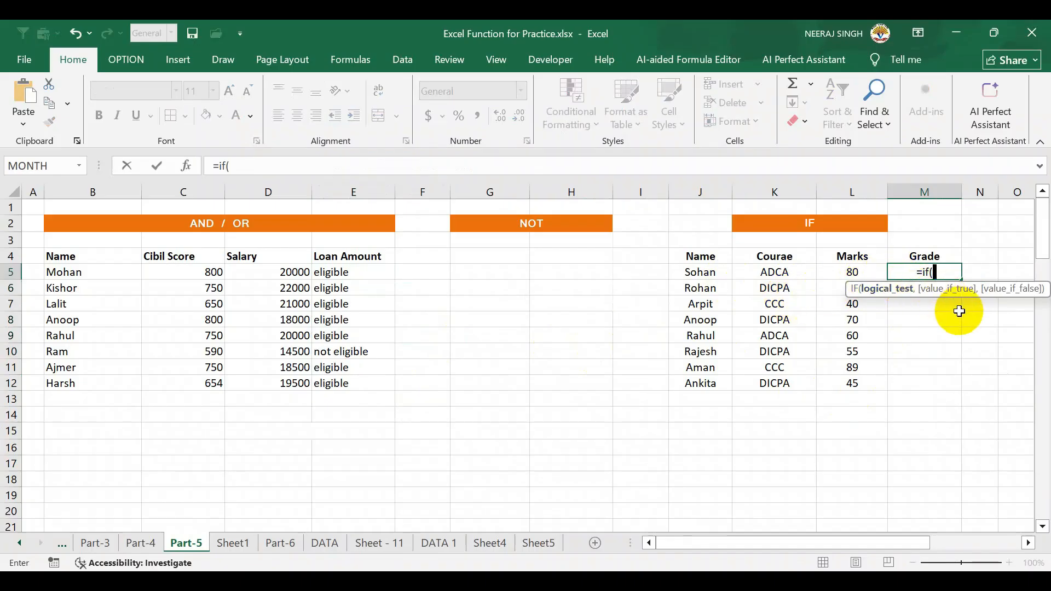
key(BackSpace)
key(BackSpace)
key(BackSpace)
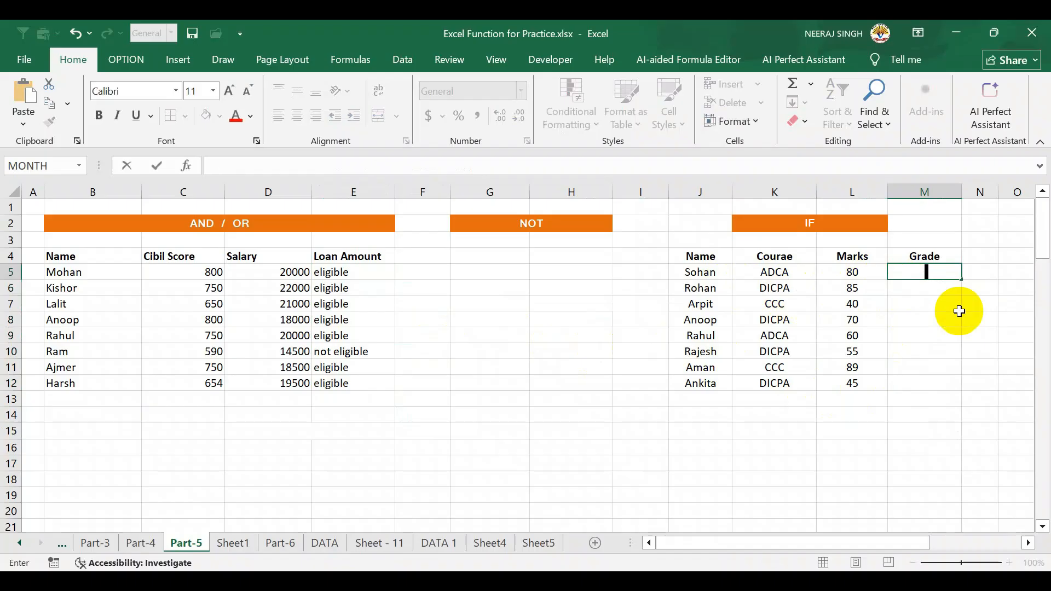
text(if)
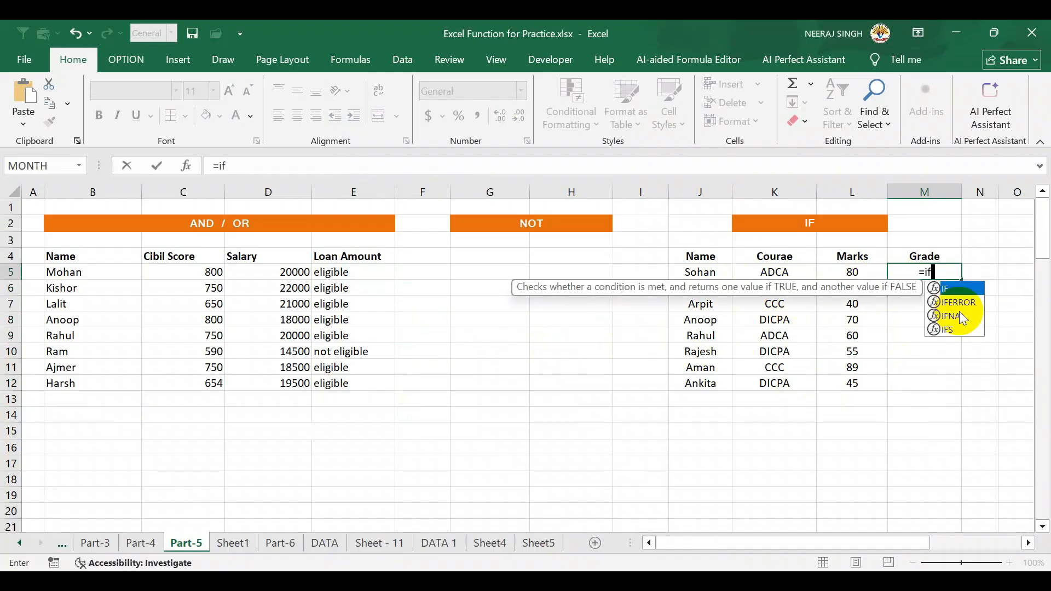
text(()
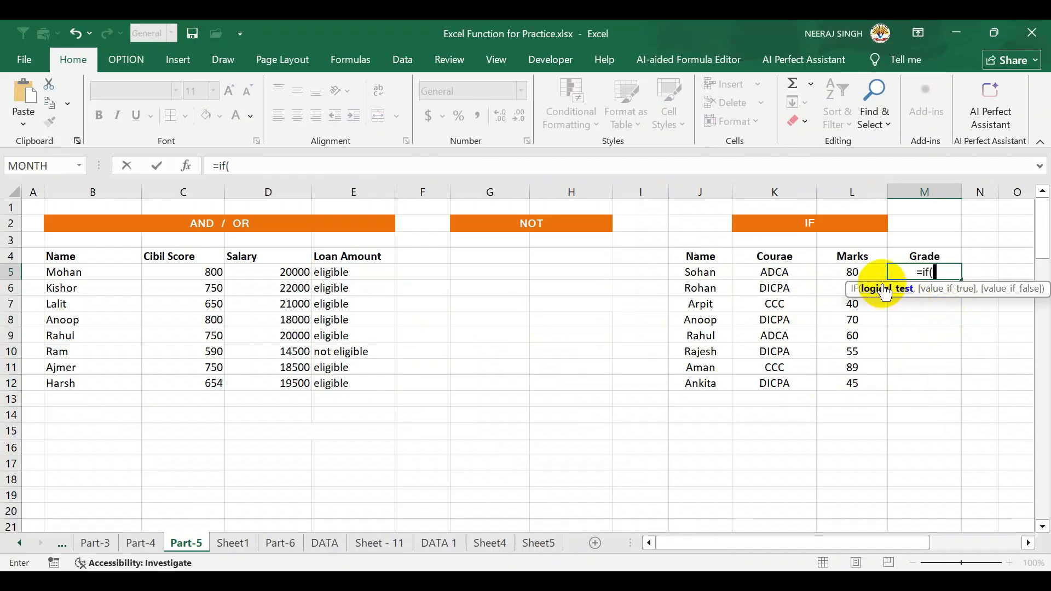
click(857, 274)
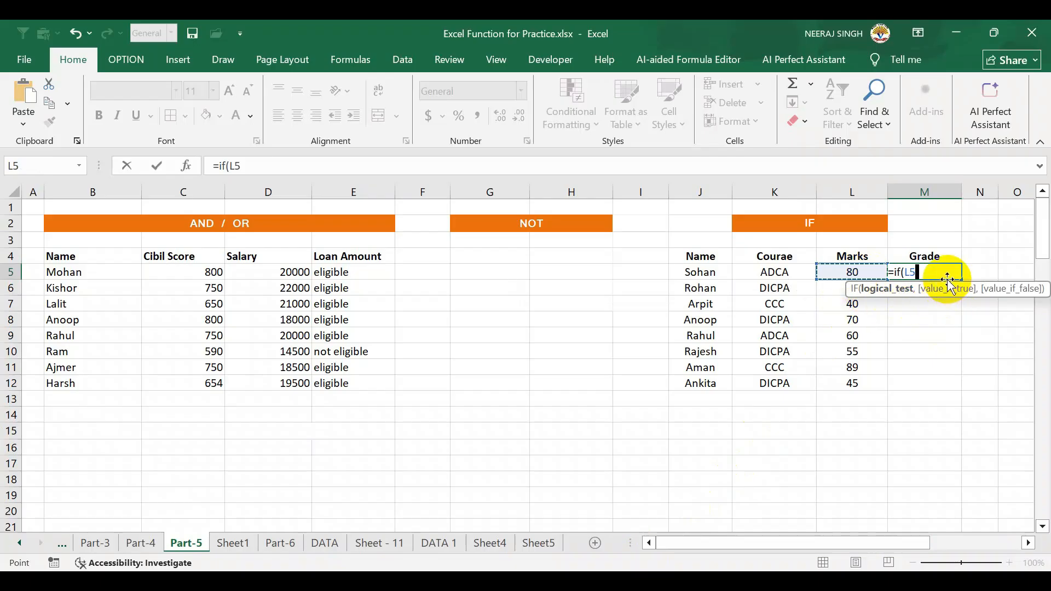
text(>=)
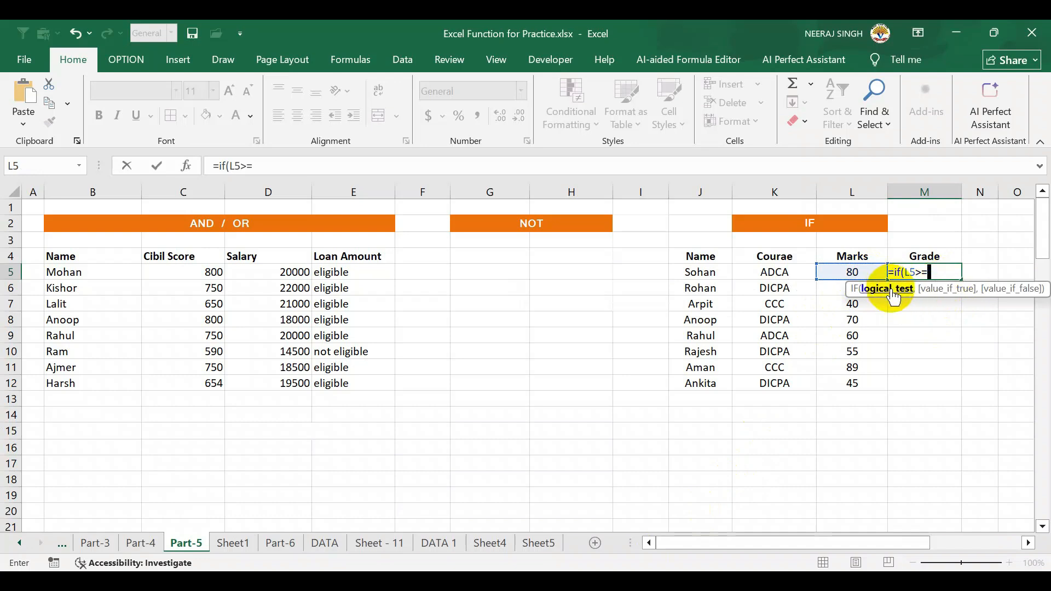
text(80,"a)
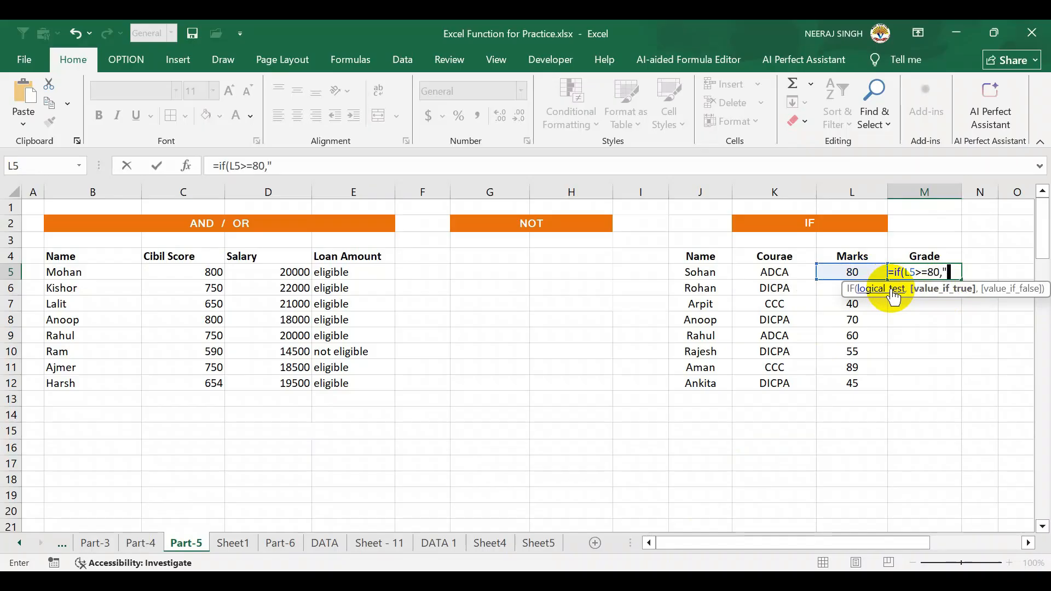
text( grade)
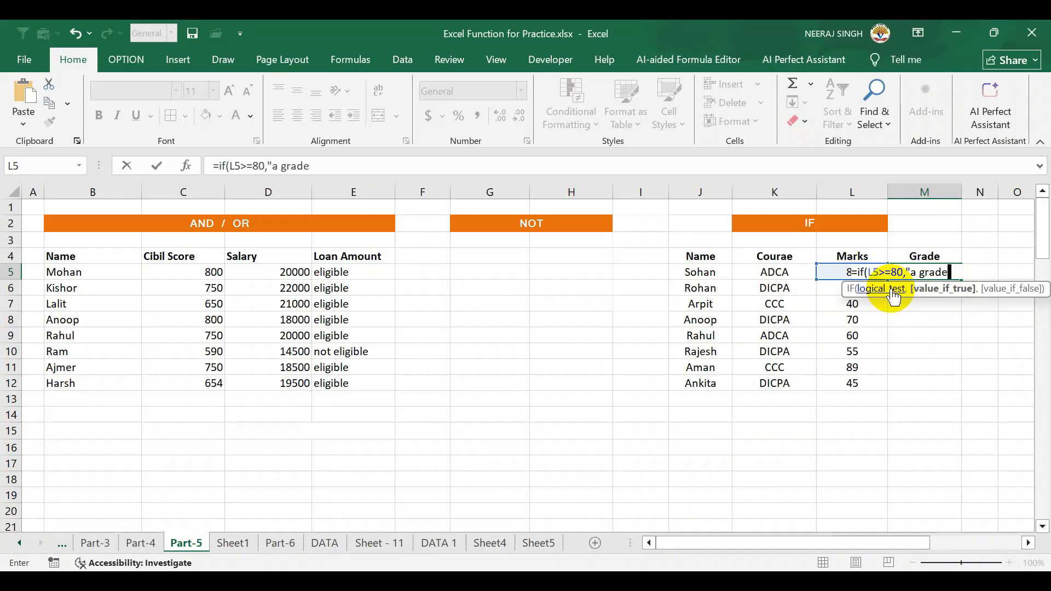
text("))
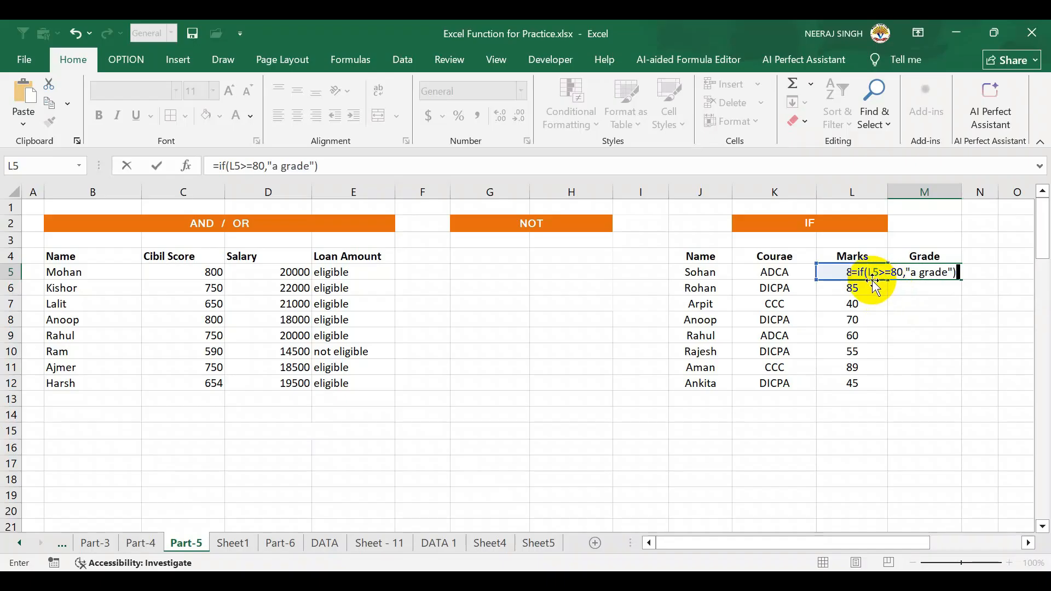
key(BackSpace)
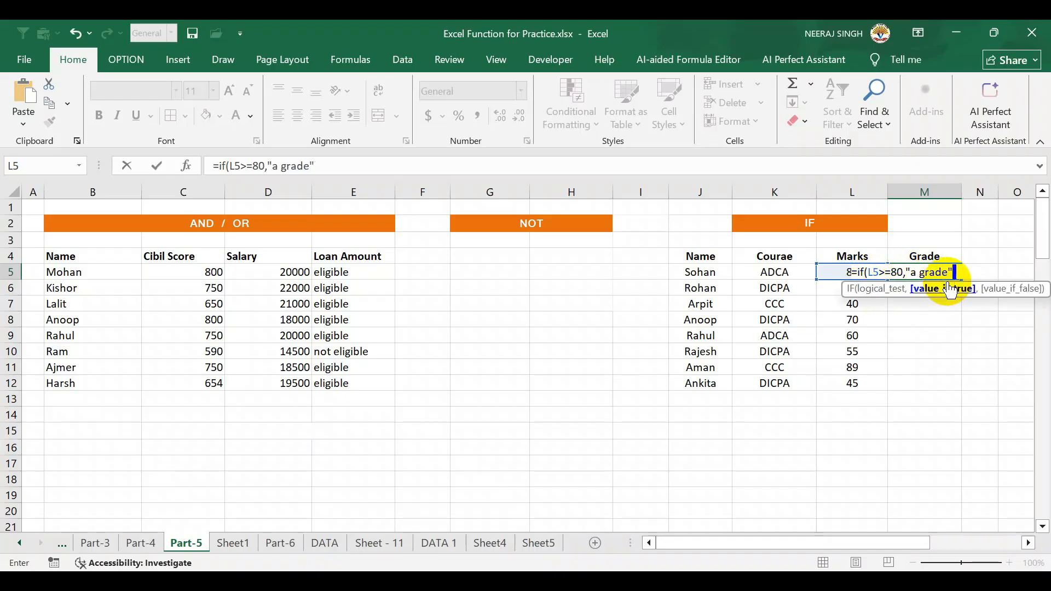
Finish the M5 formula by adding "fail" as the value if false, giving =IF(L5>=80,"a grade","fail")
drag(929, 541, 956, 545)
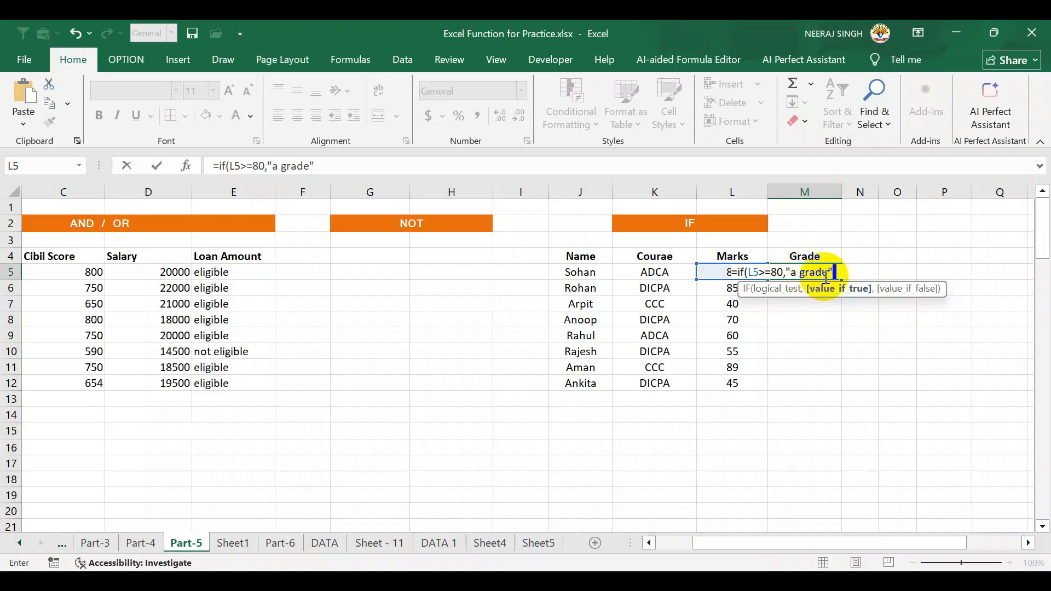
text(,")
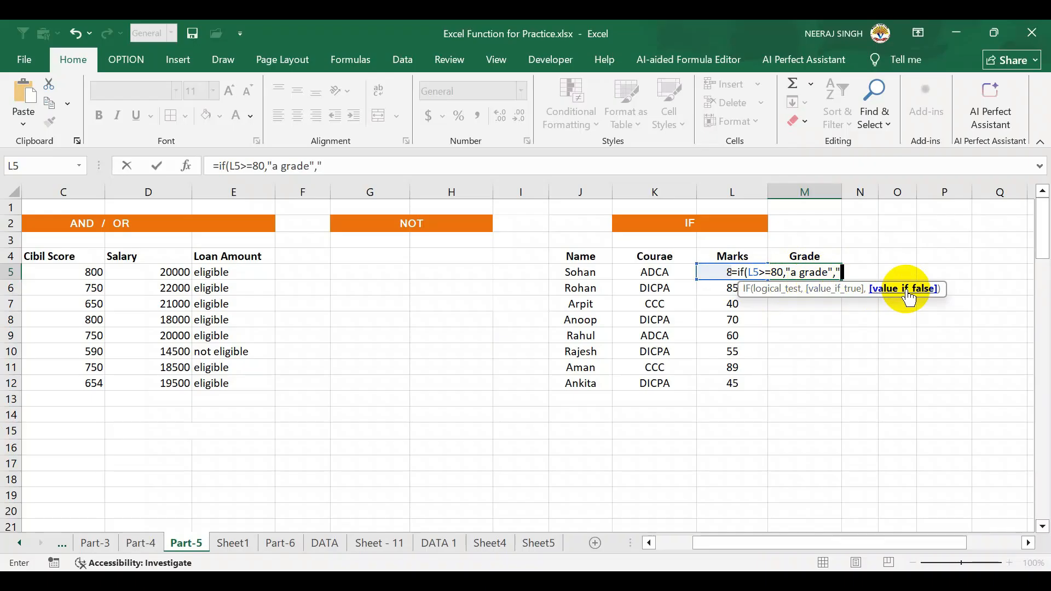
text(fail")
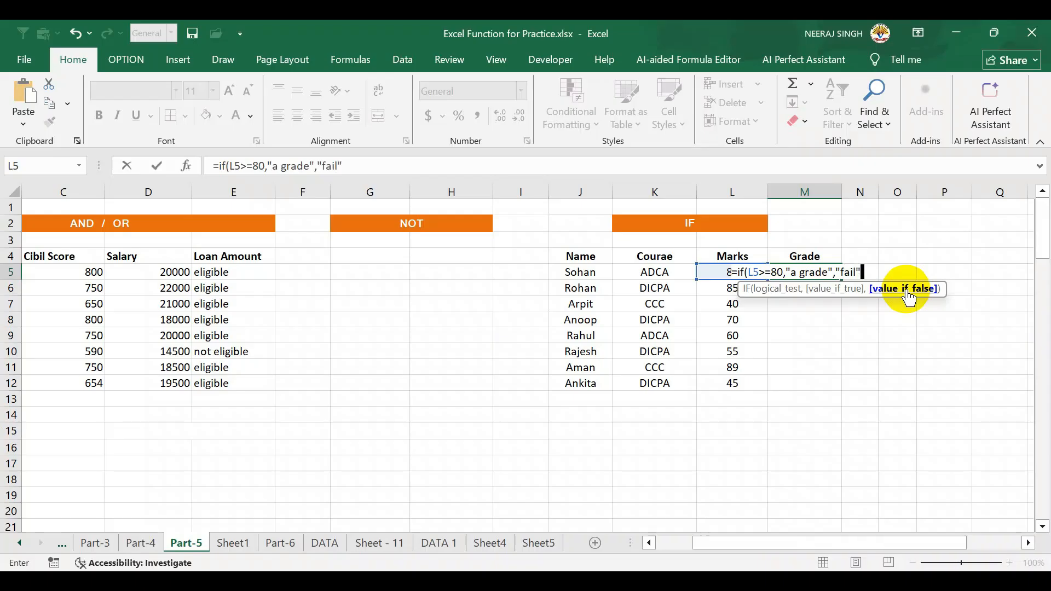
text())
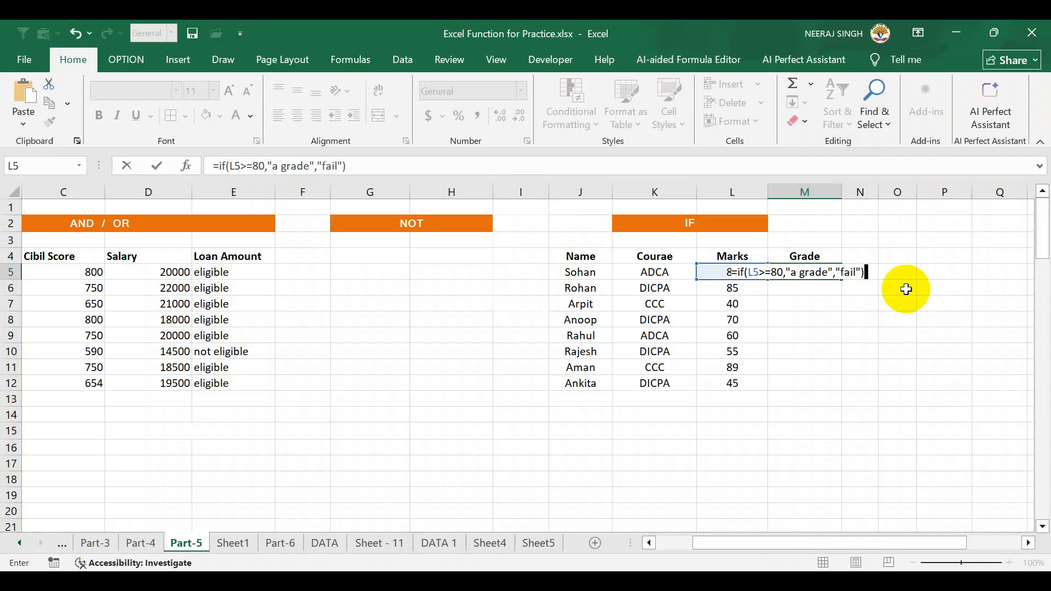
key(Return)
Fill the M5 grade formula down through M12 and check the copied formulas in the Grade column
click(773, 274)
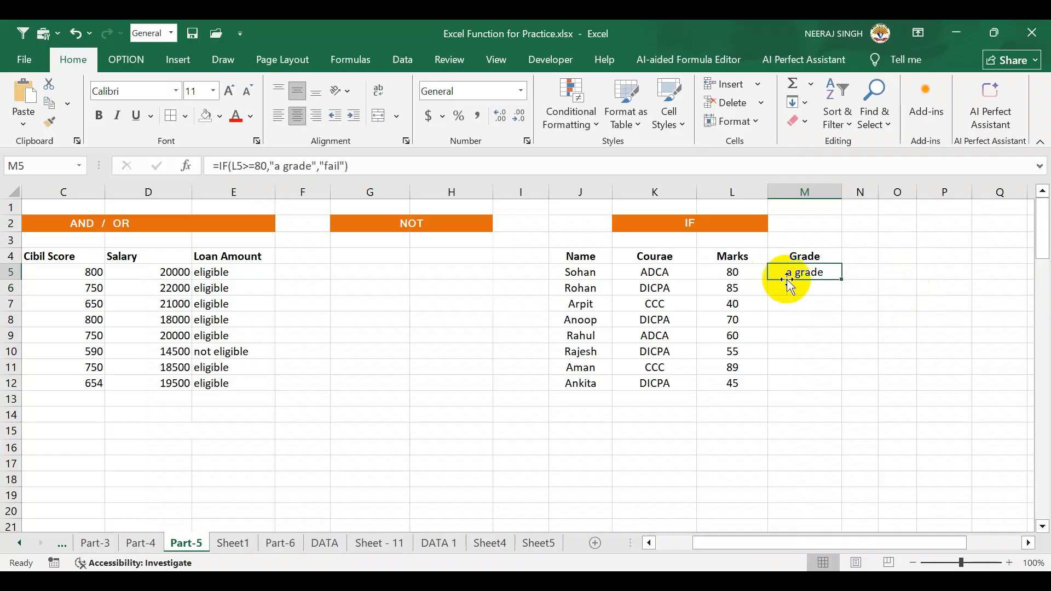
drag(840, 278, 841, 384)
double_click(739, 416)
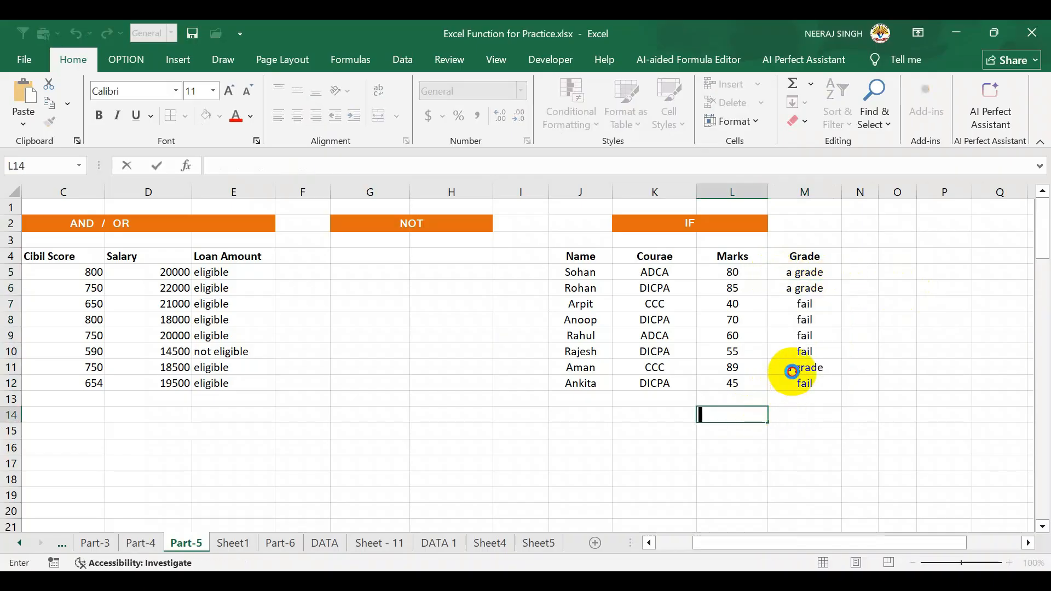
click(796, 368)
click(803, 291)
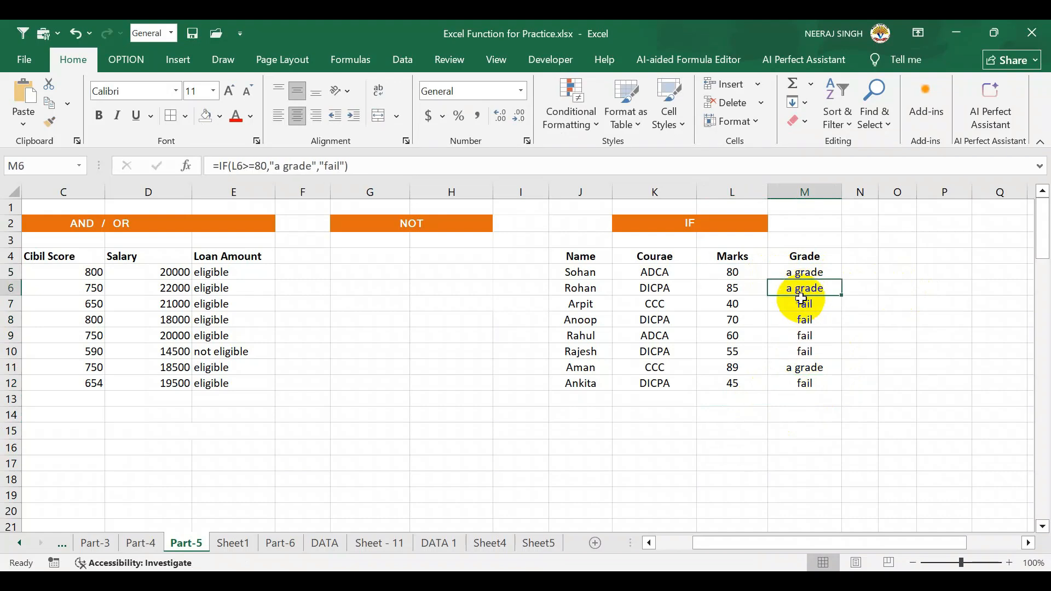
click(804, 305)
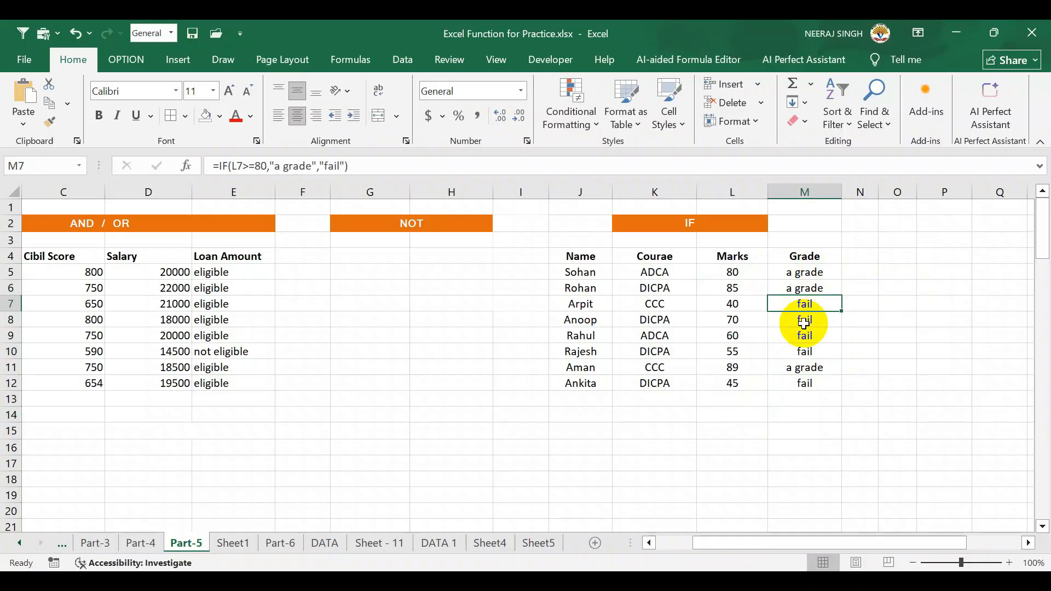
Examine the comparison operator reference table in B16:C21, below the loan data, and select cell E16 beside it
drag(699, 542, 661, 540)
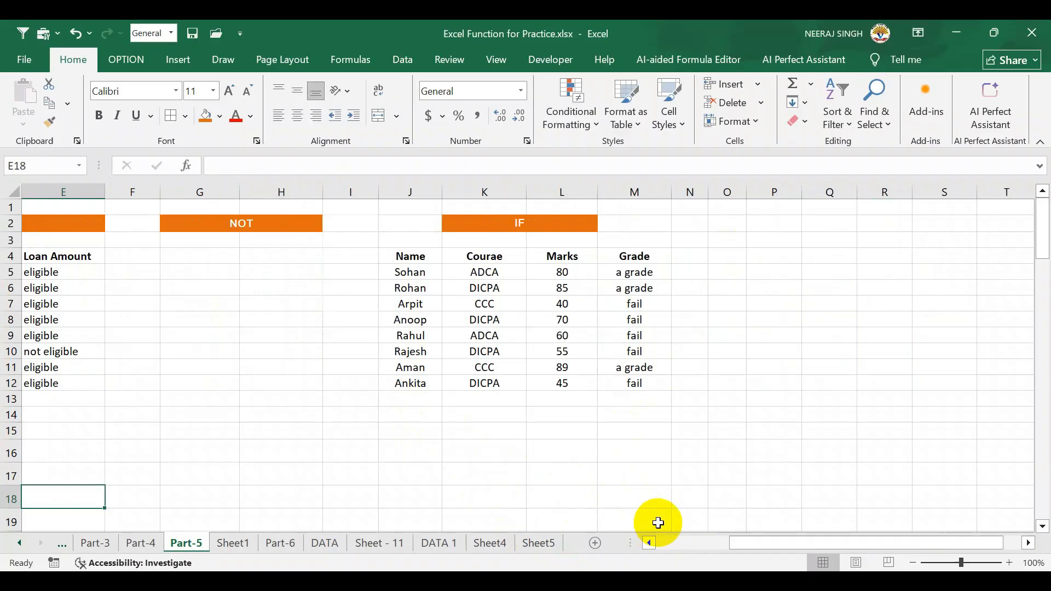
drag(743, 543, 617, 531)
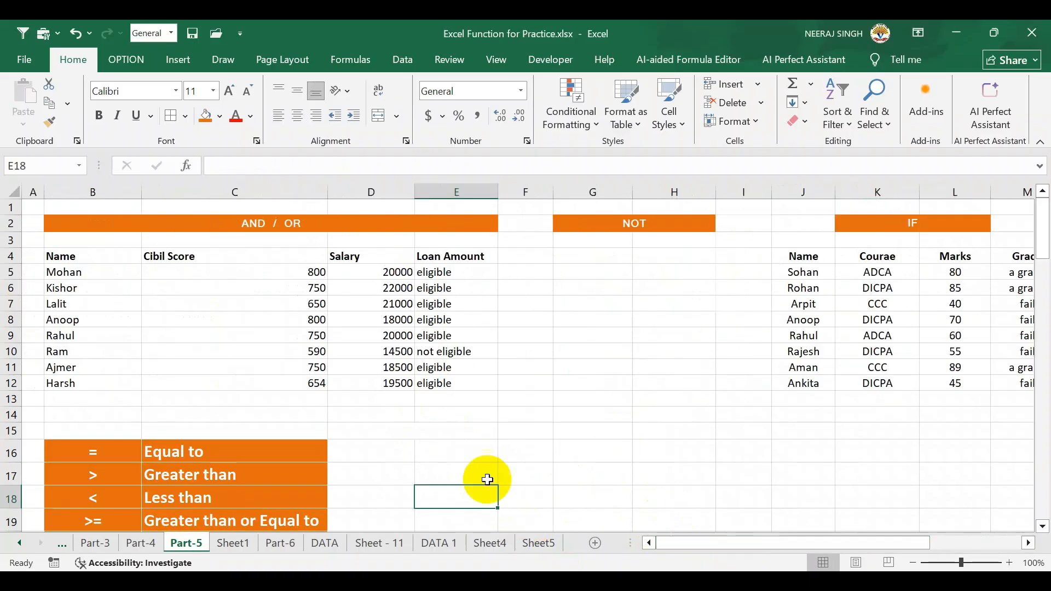
scroll(420, 411, down, 5)
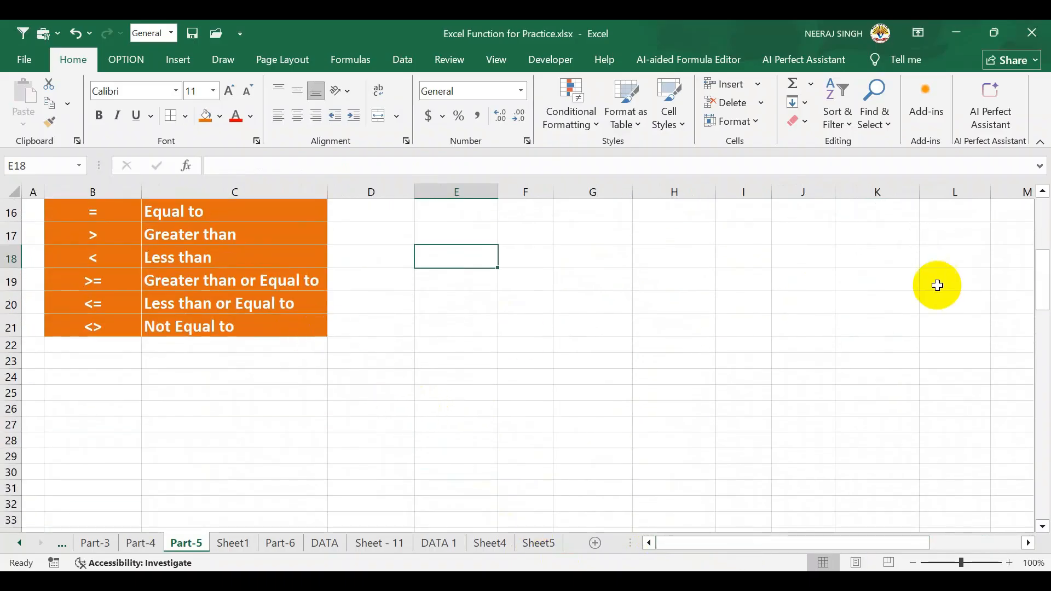
drag(1042, 271, 1037, 248)
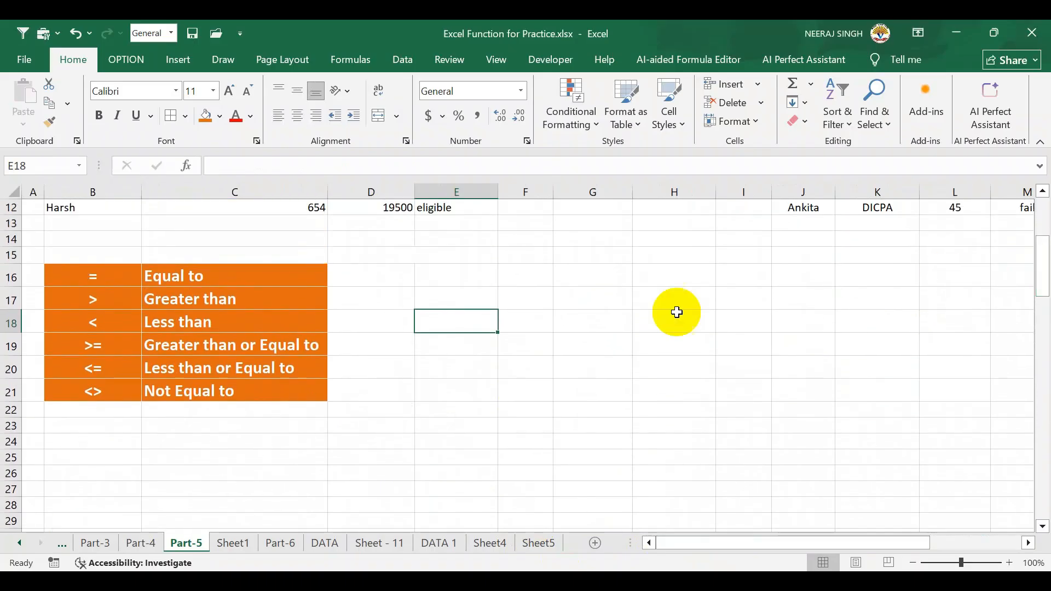
click(454, 276)
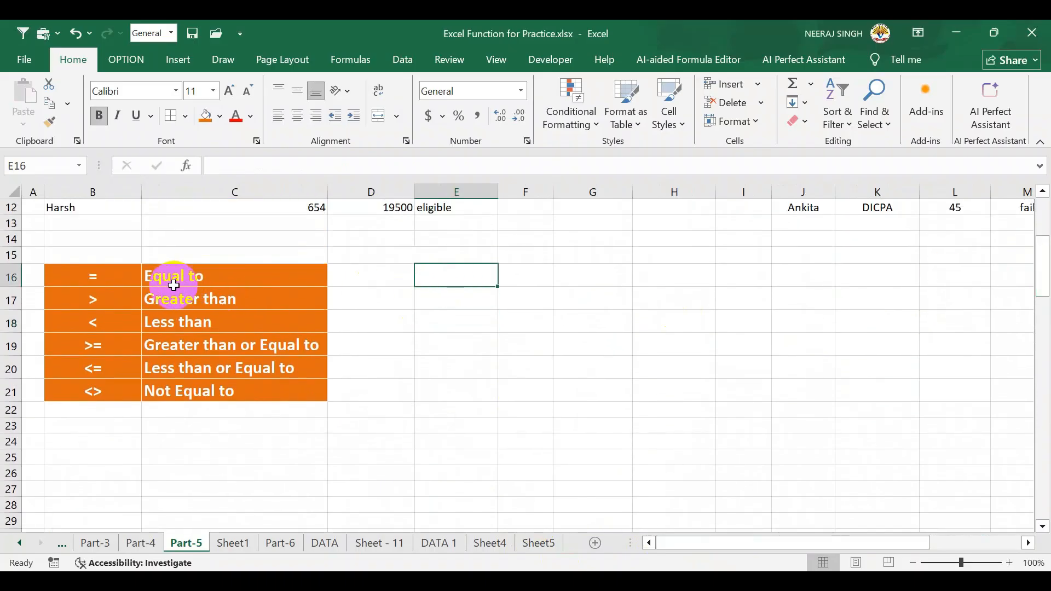
Fill E16:E21 beside the comparison operator table with the values 78, 65, 76, 98, 45 and 23
text(78)
key(Return)
text(65)
key(Return)
text(76)
key(Return)
text(98)
key(Return)
text(45)
key(Return)
text(23)
key(Return)
Fill F16:F21 with the second set of comparison values: 67, 87, 90, 76, 54 and 34
click(522, 271)
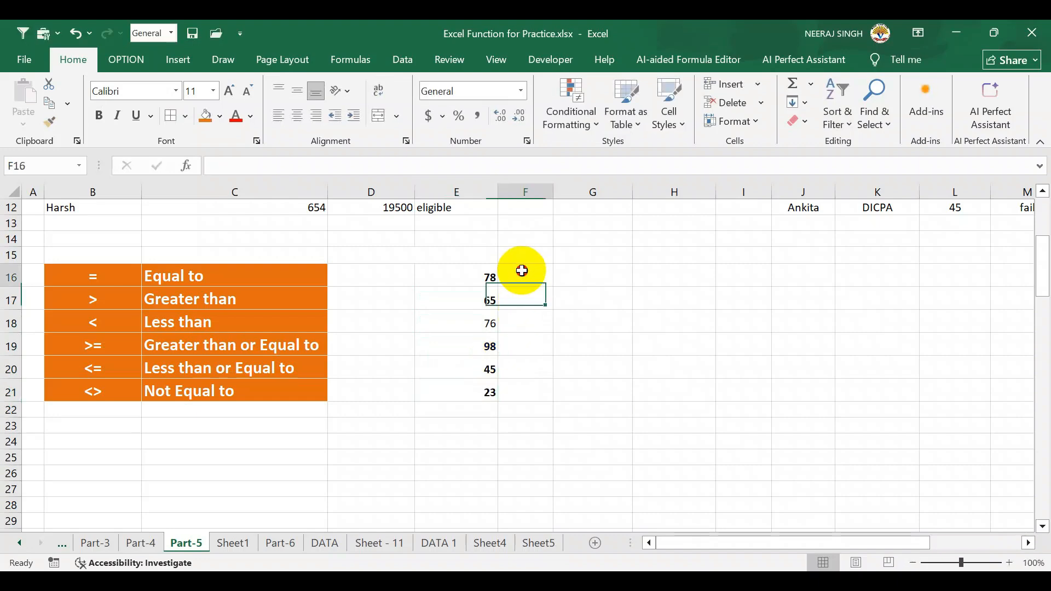
text(67)
key(Return)
text(87)
key(Return)
text(90)
key(Return)
text(76)
key(Return)
text(54)
key(Return)
text(34)
key(Return)
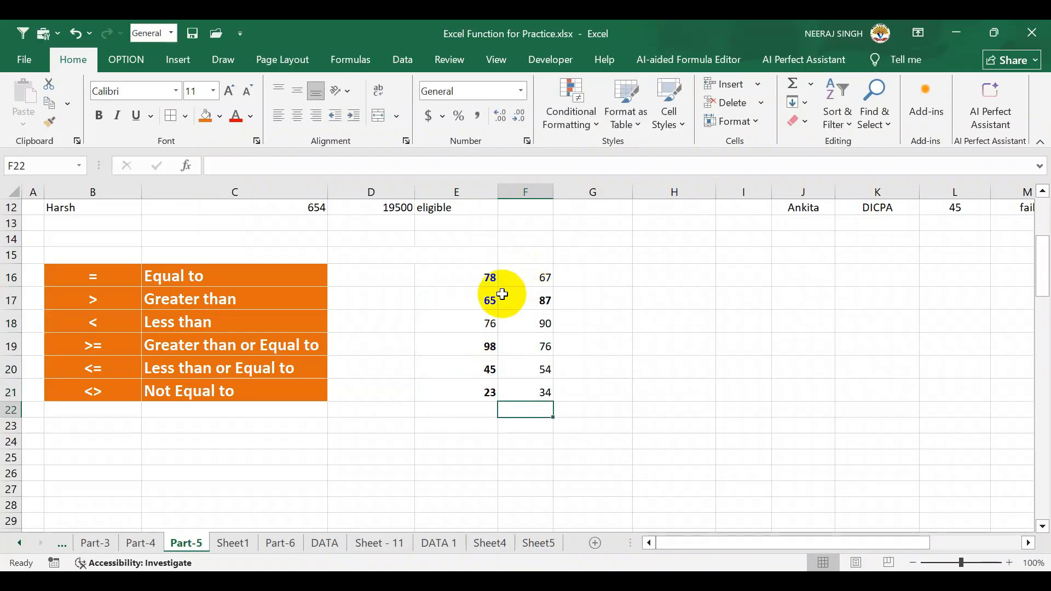
Enter the equality test =F16=E16 in cell G16 and check its result
click(597, 275)
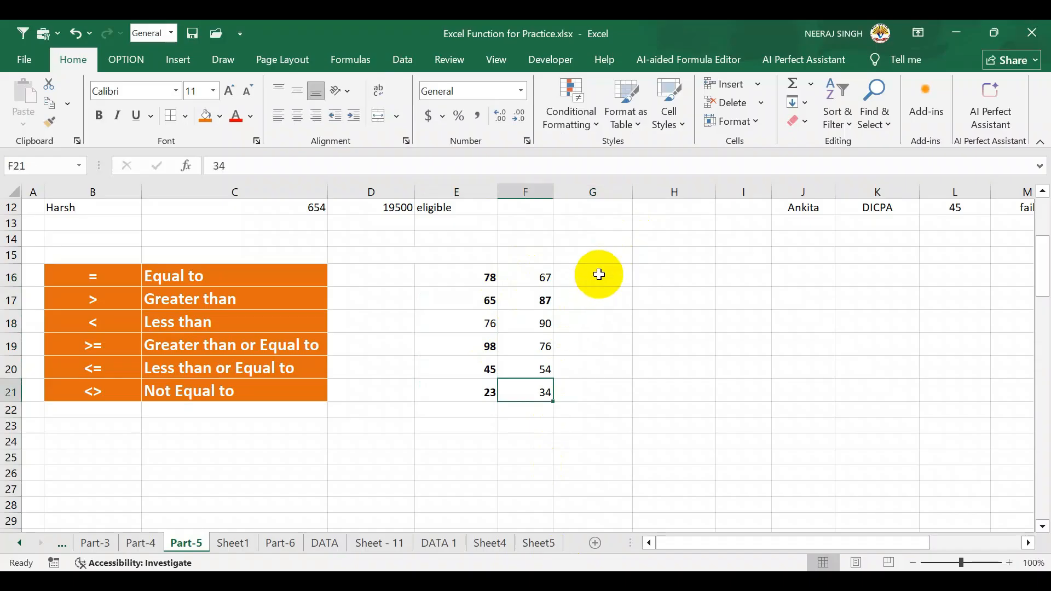
click(596, 283)
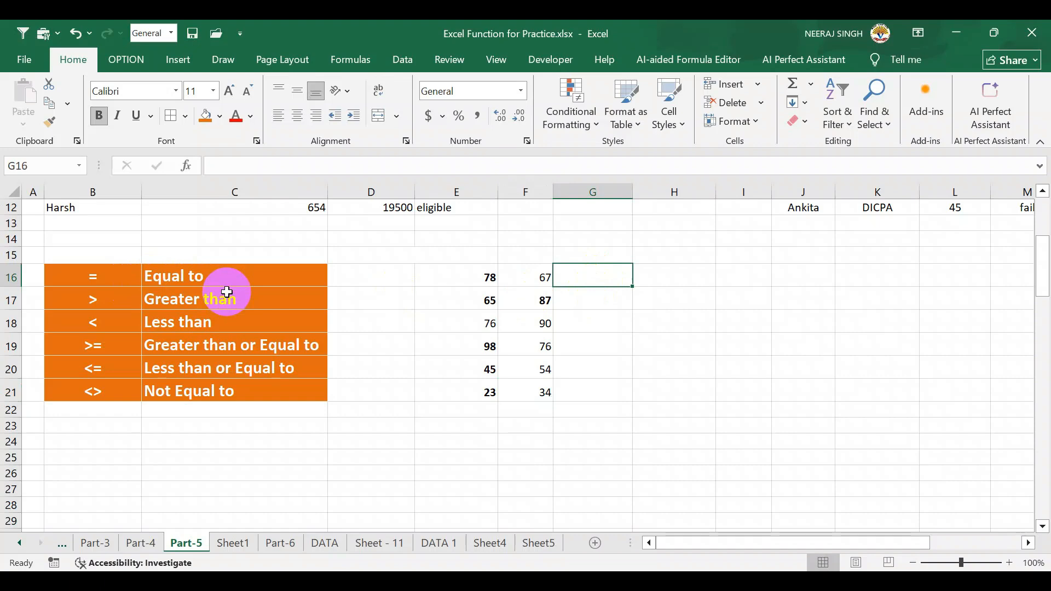
text(=)
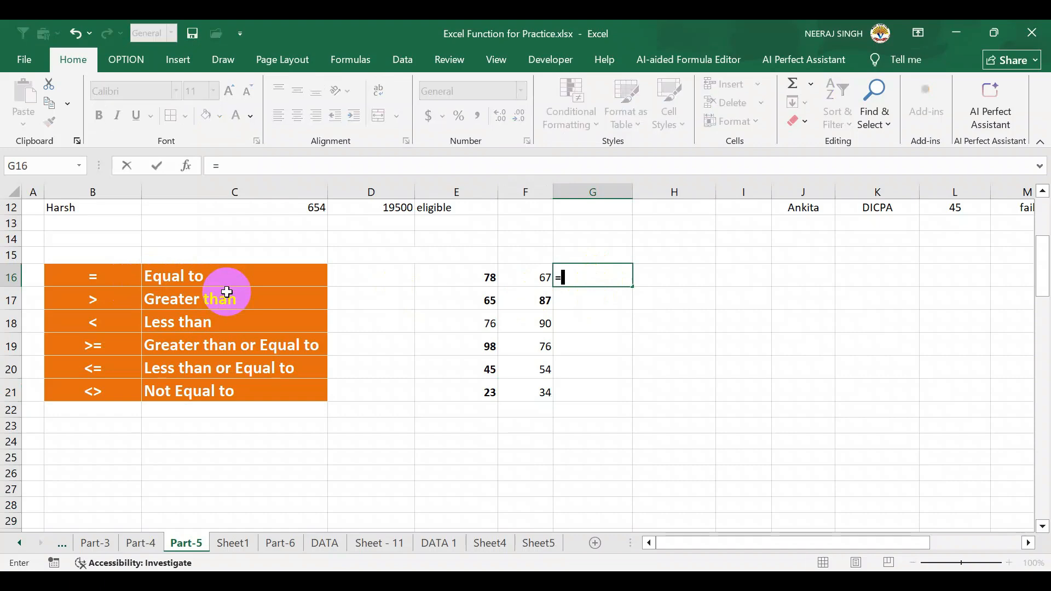
click(524, 277)
key(BackSpace)
key(BackSpace)
key(BackSpace)
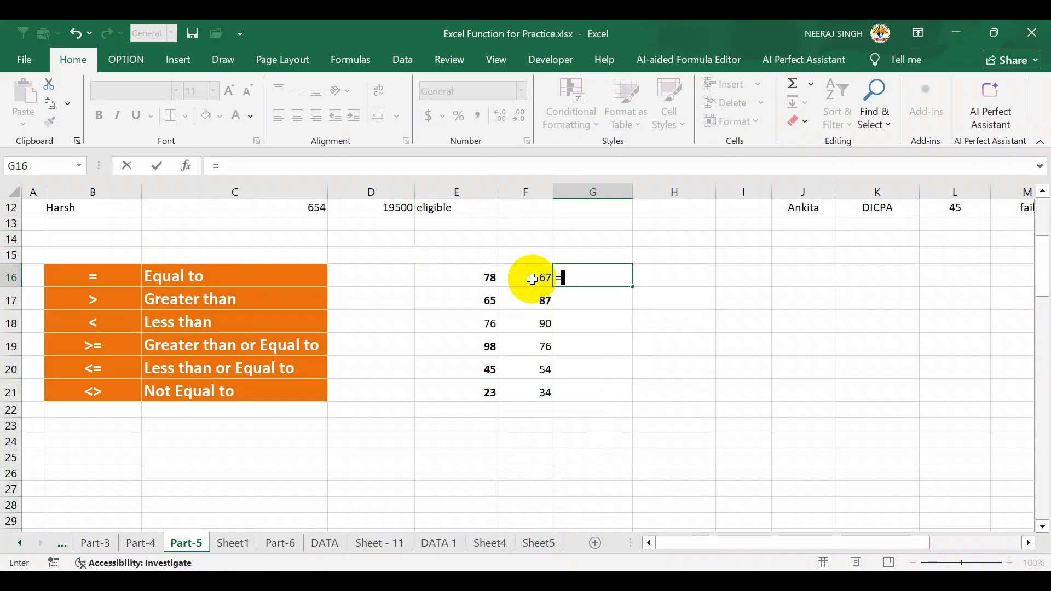
click(531, 279)
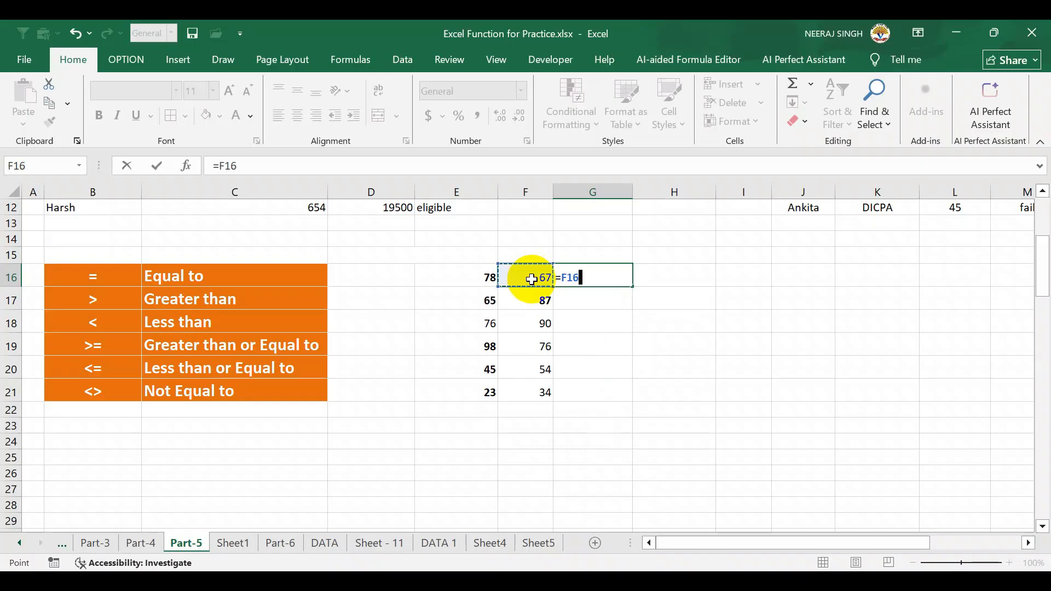
text(=)
click(481, 278)
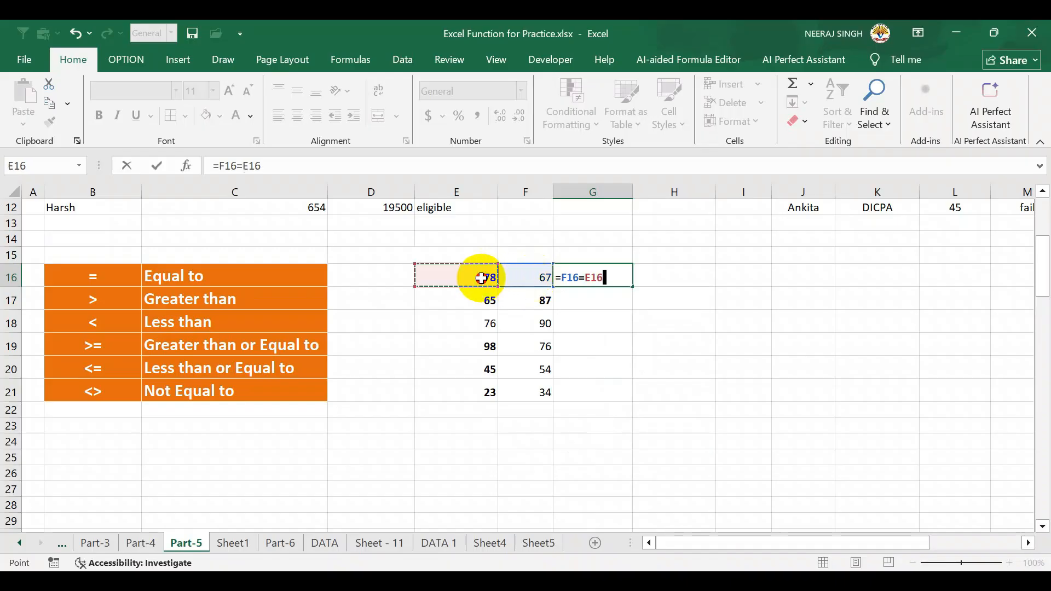
key(Return)
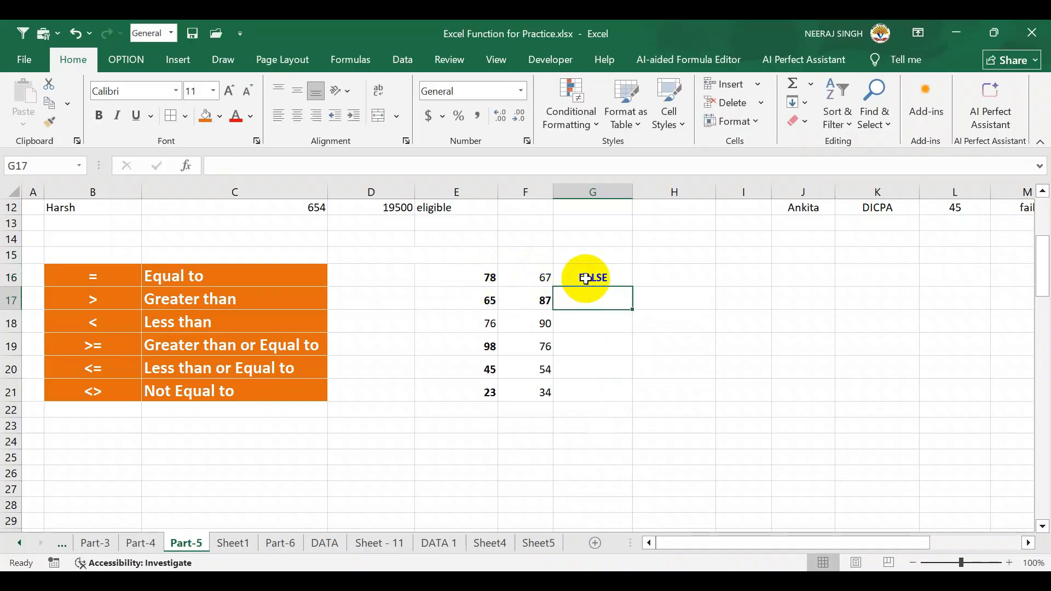
click(586, 280)
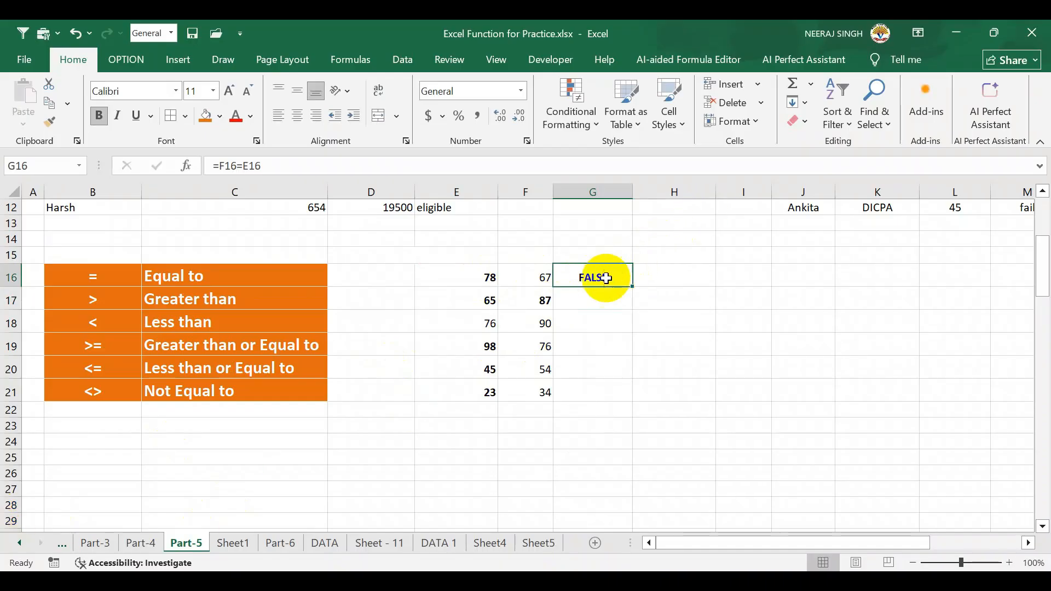
Set E16 to 67 to match F16 and review the equality formula in G16
click(548, 278)
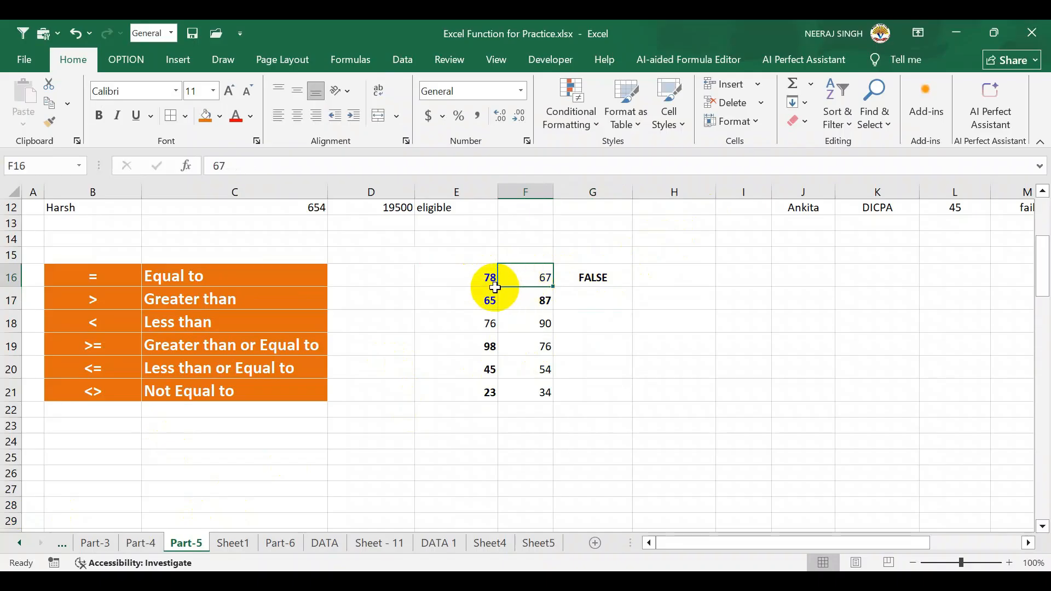
click(572, 285)
click(491, 278)
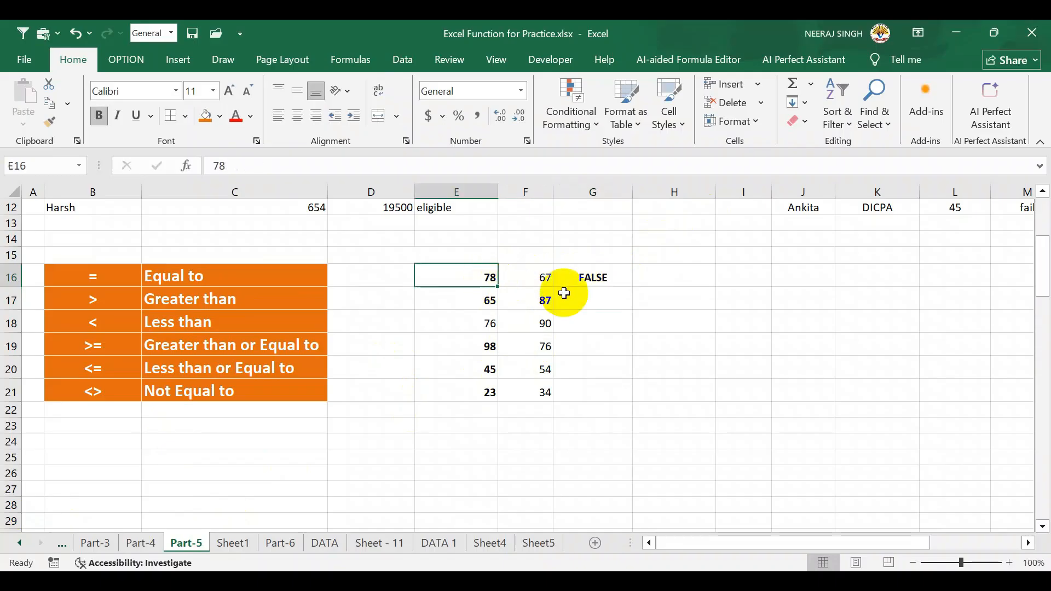
text(67)
key(Return)
click(615, 283)
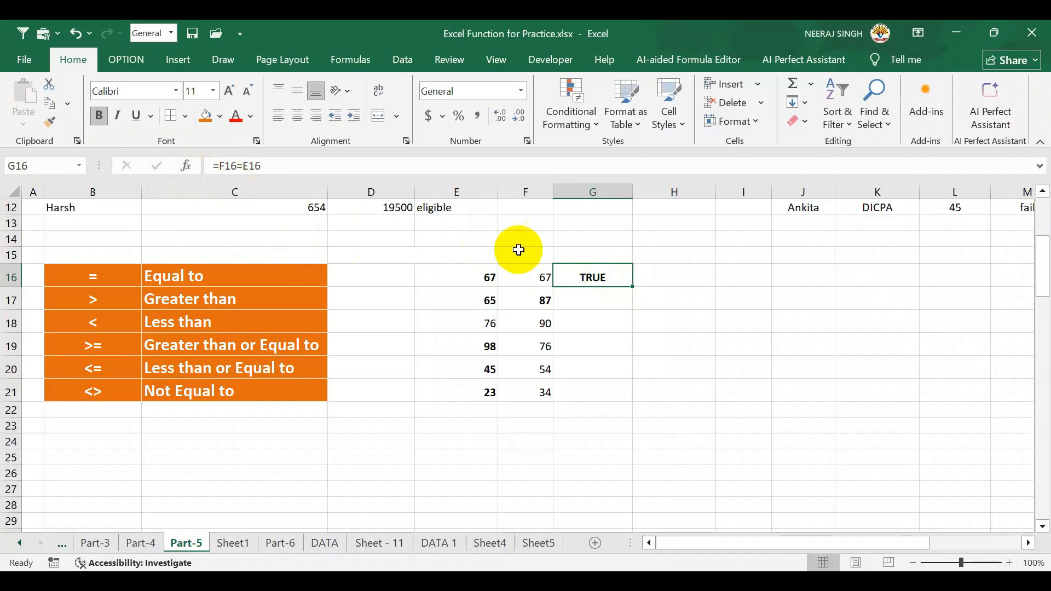
double_click(599, 277)
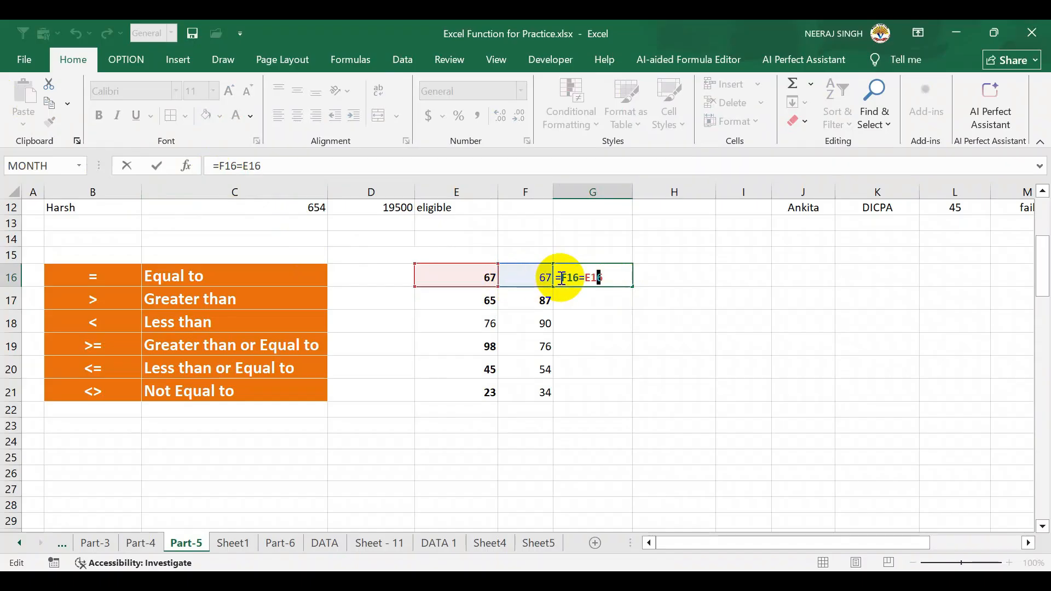
double_click(588, 280)
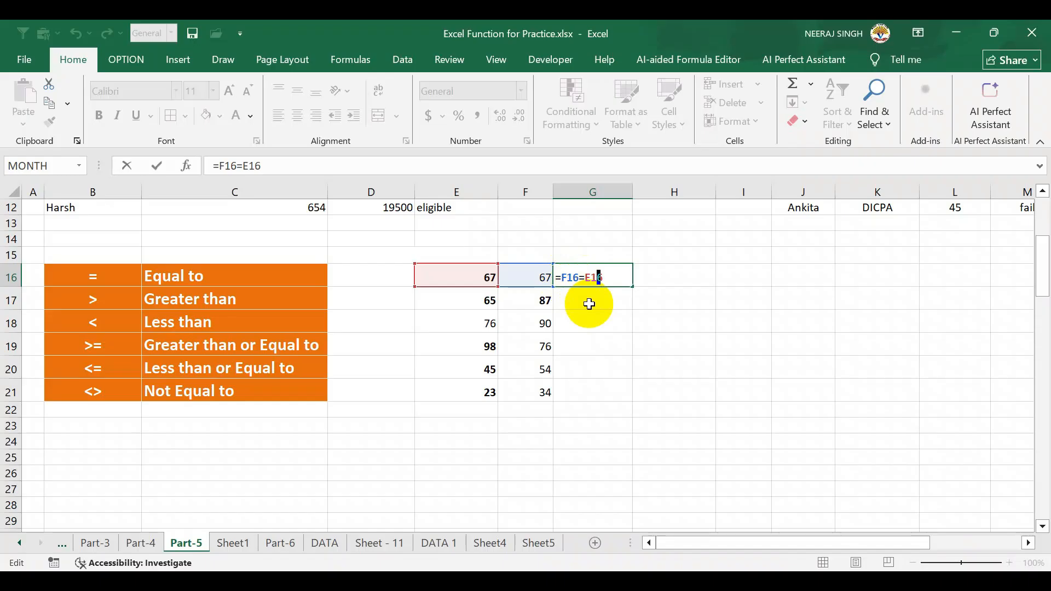
key(Return)
click(597, 278)
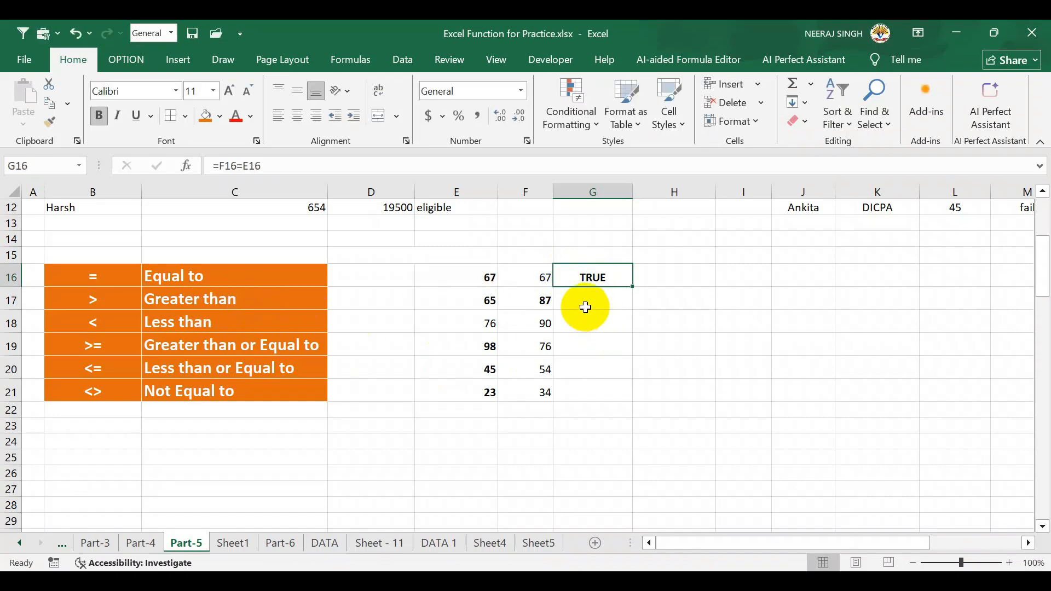
Change E16 to 78 to retest the equality formula in G16, and set E16 back to 67
click(486, 277)
text(78)
key(Return)
click(546, 280)
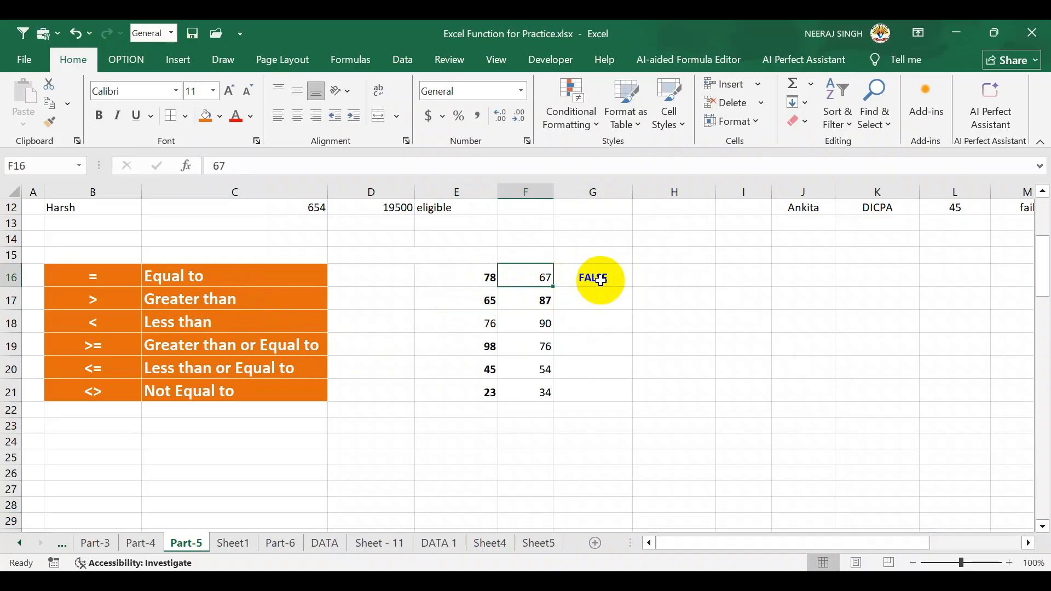
click(601, 279)
click(492, 280)
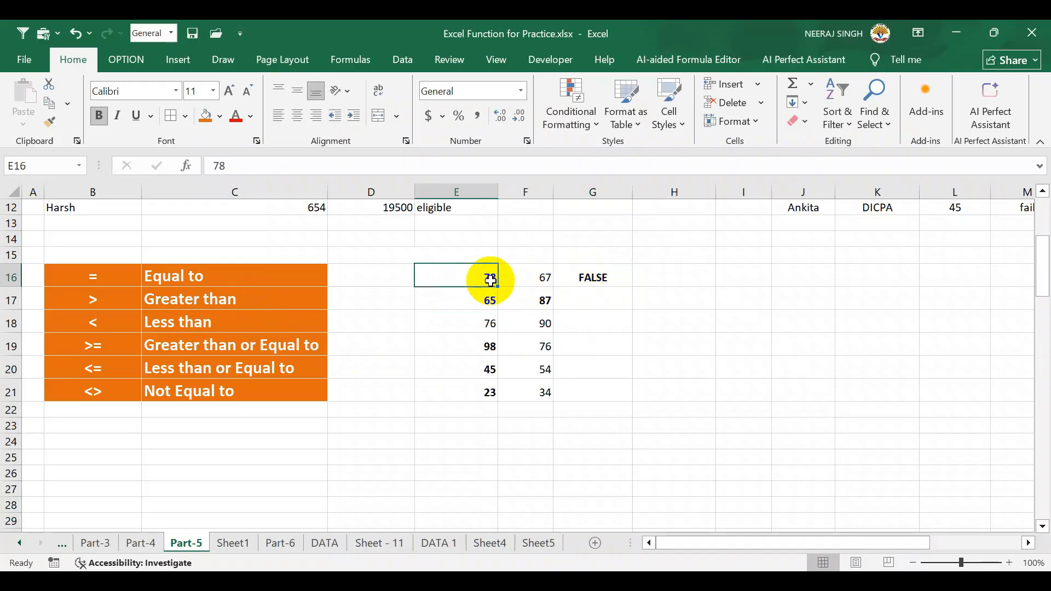
text(67)
key(Return)
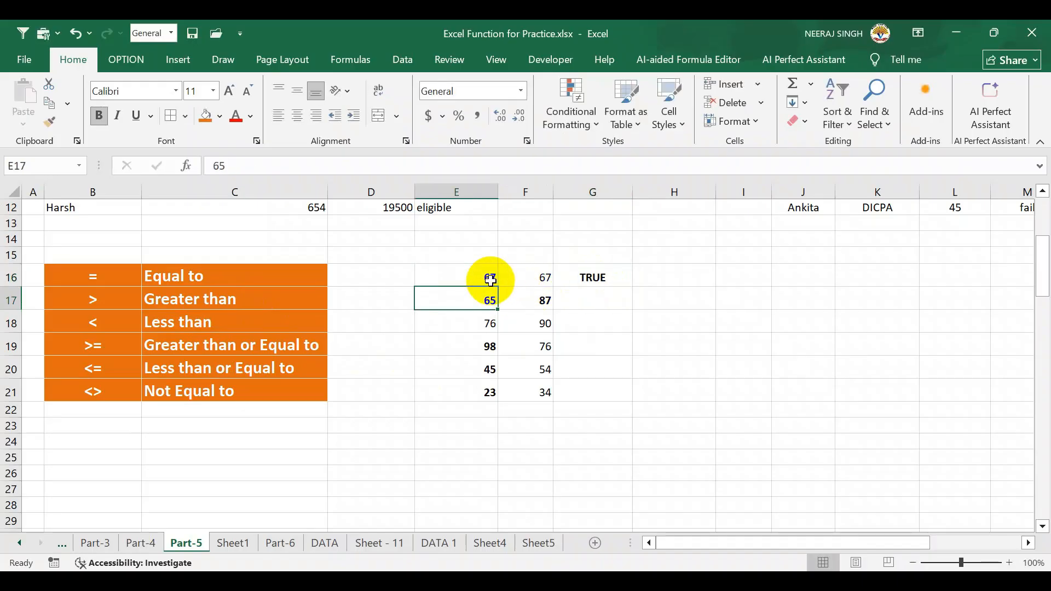
Enter the greater-than comparison =F17>E17 in cell G17 and check its result
click(582, 304)
text(=)
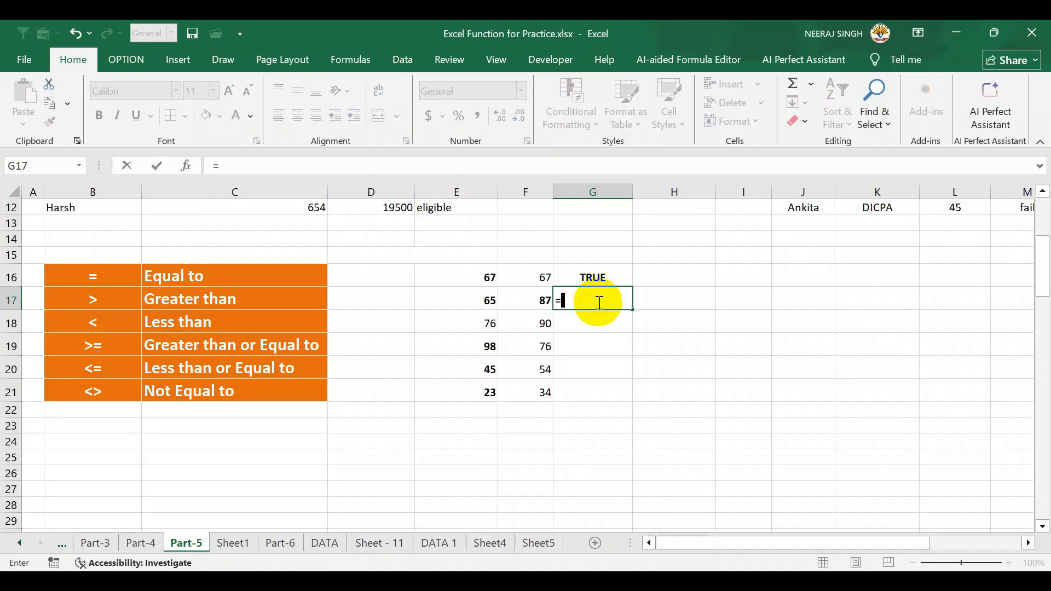
click(547, 303)
text(>)
click(489, 300)
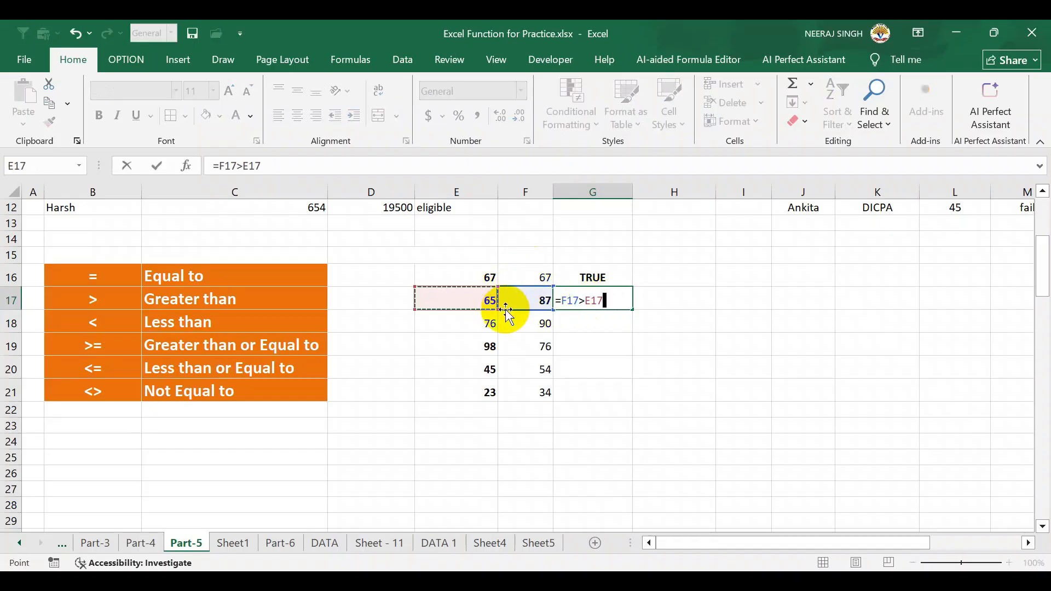
key(Return)
click(578, 307)
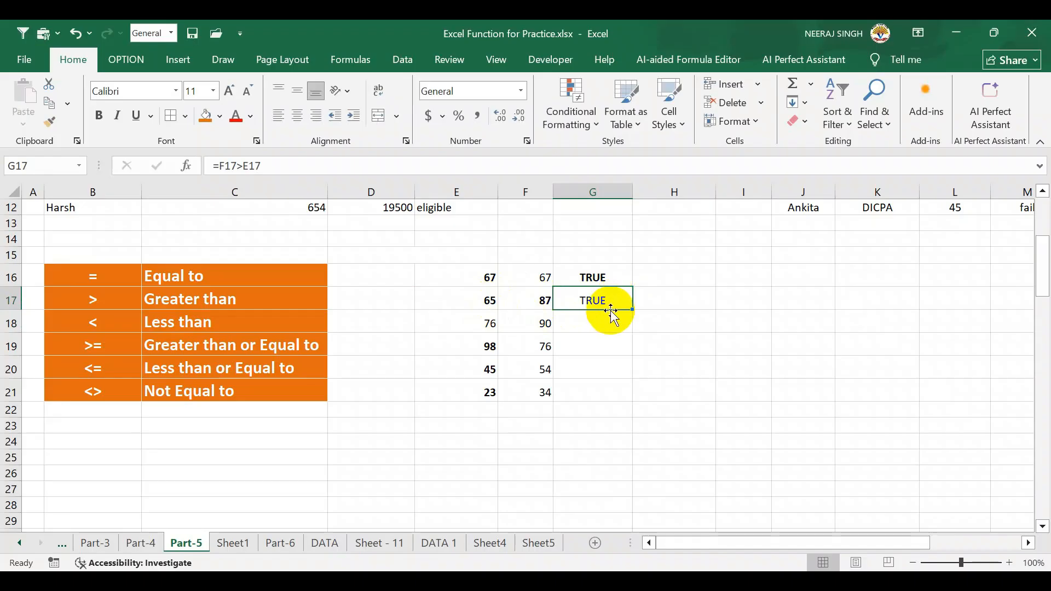
Enter the less-than comparison =E18<F18 in cell G18 and check its result
click(597, 326)
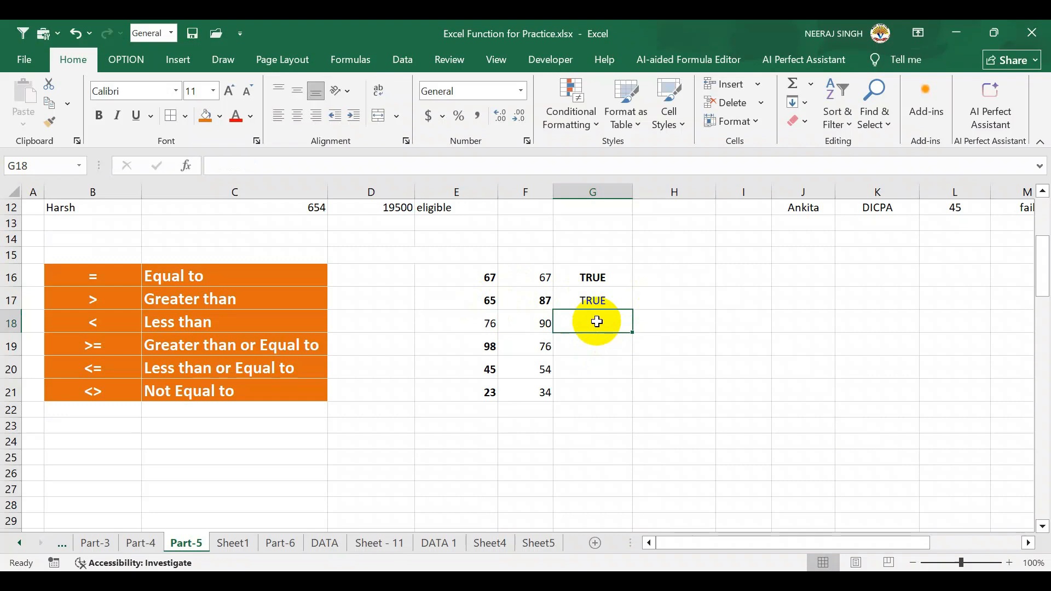
text(=)
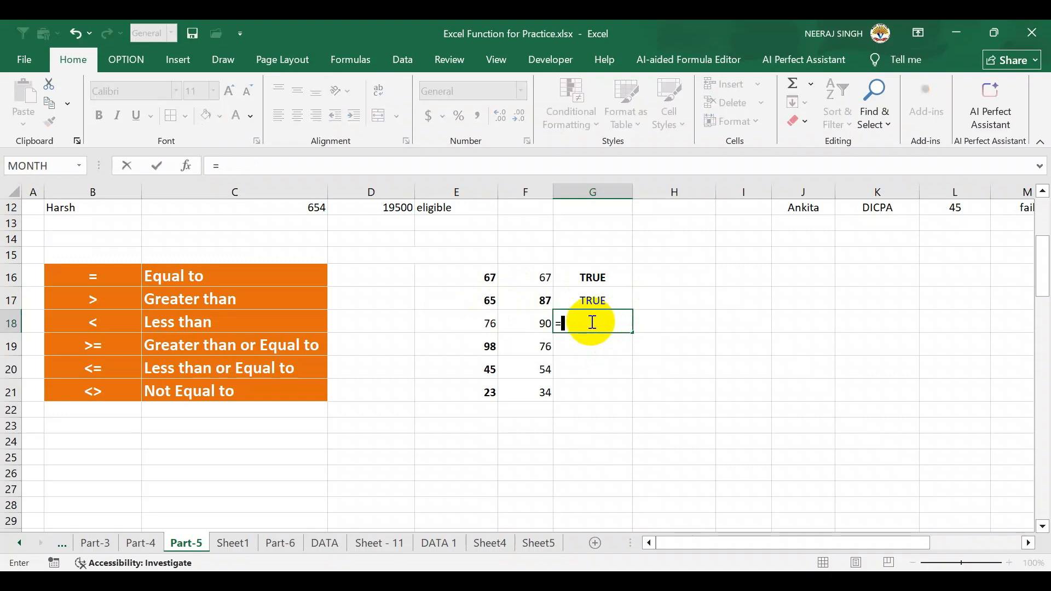
click(485, 327)
text(<)
click(518, 324)
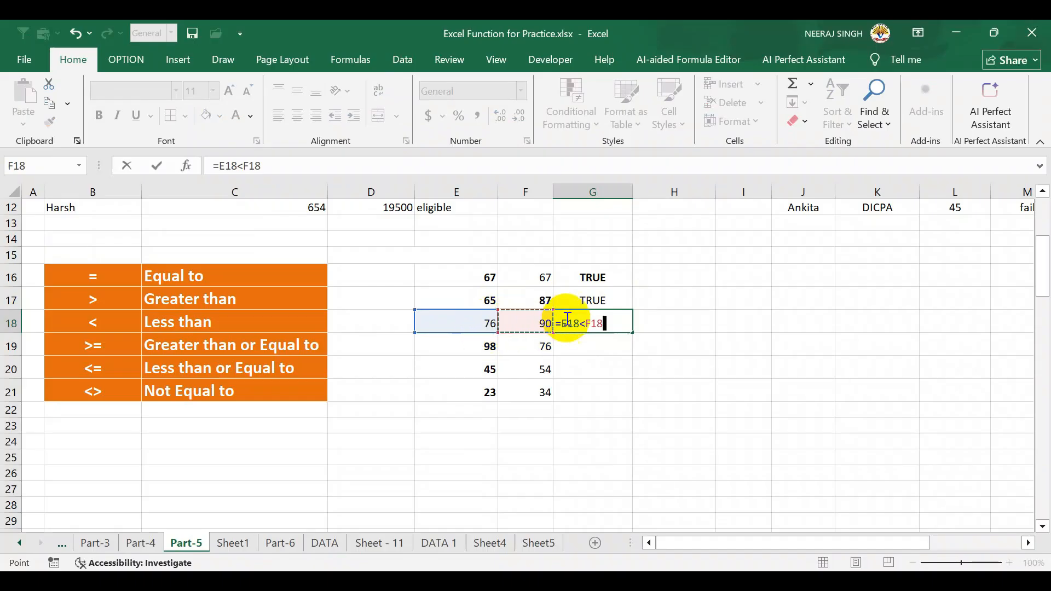
key(Return)
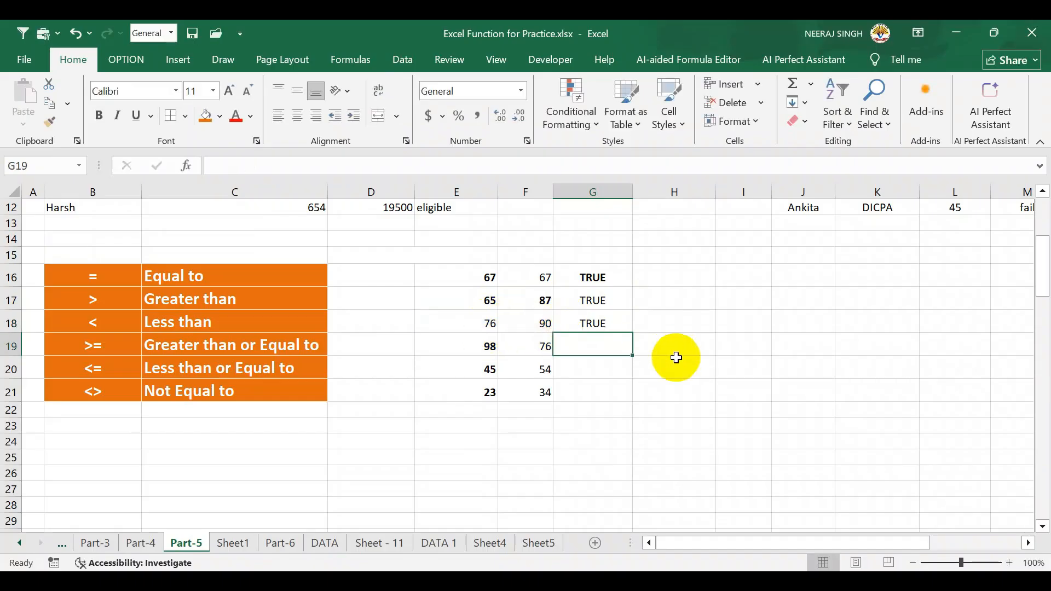
click(608, 329)
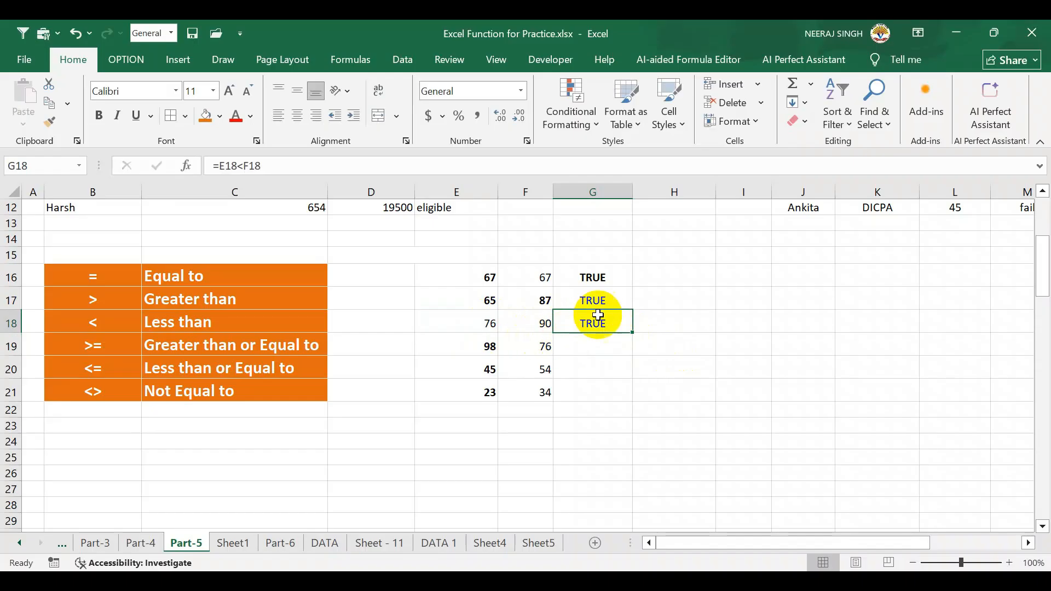
Enter the greater-than-or-equal comparison =E19>=F19 in cell G19 and review the formula
click(590, 347)
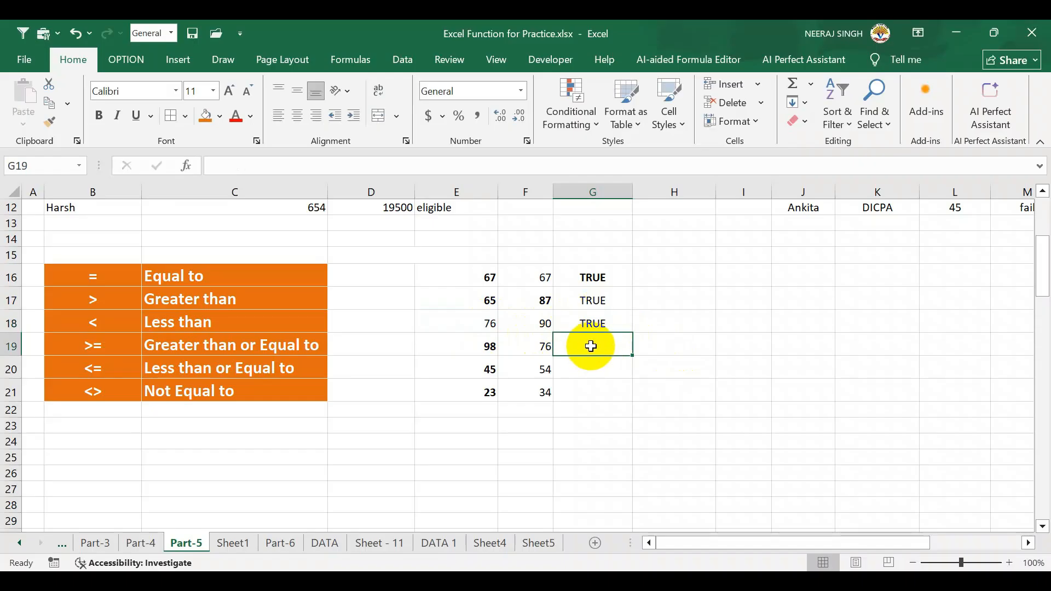
text(=)
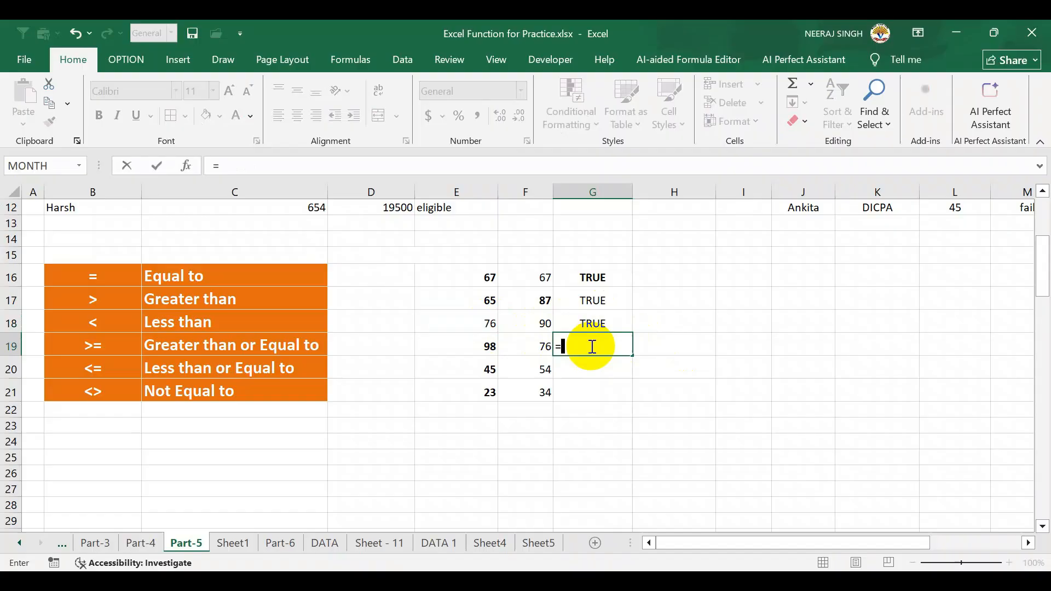
click(489, 346)
text(>)
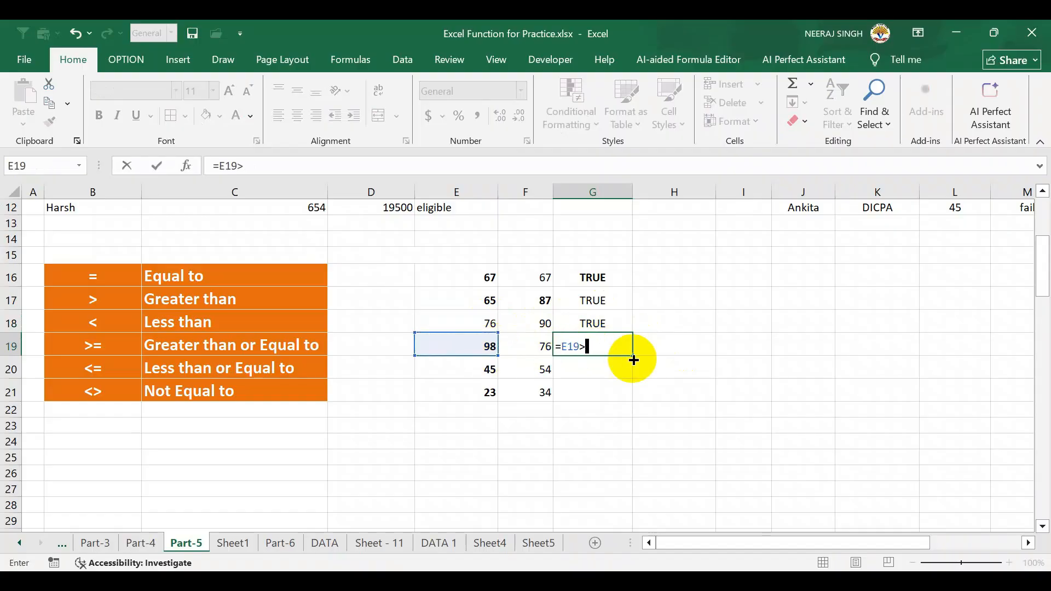
text(=)
click(545, 348)
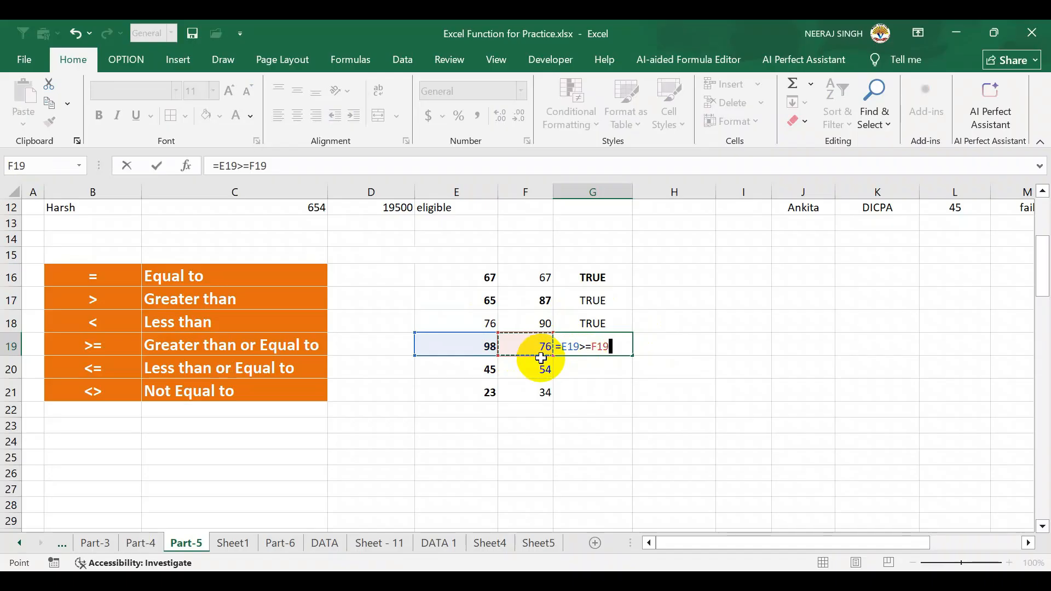
key(Return)
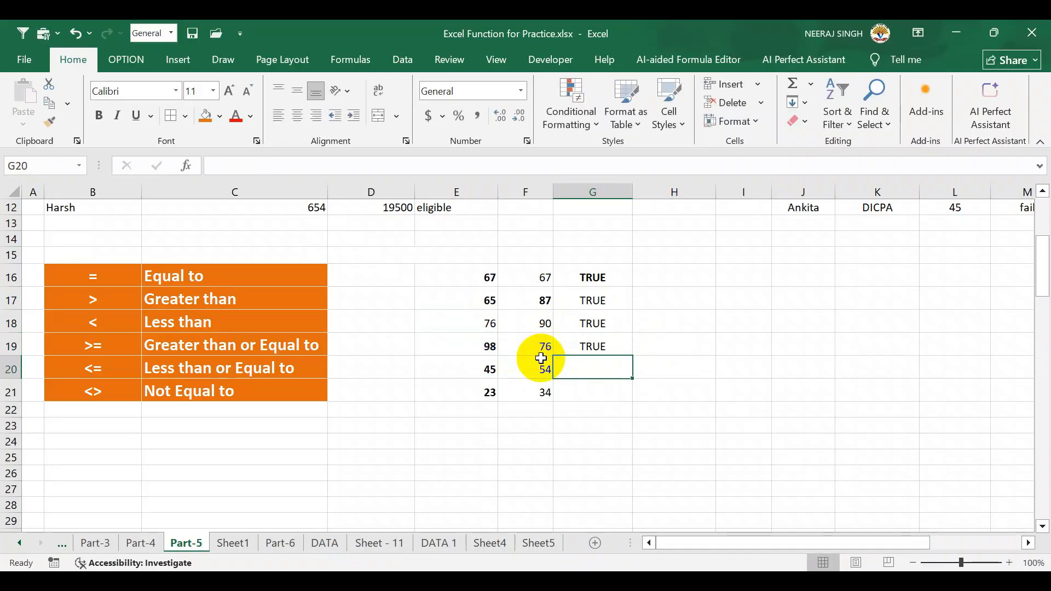
click(600, 346)
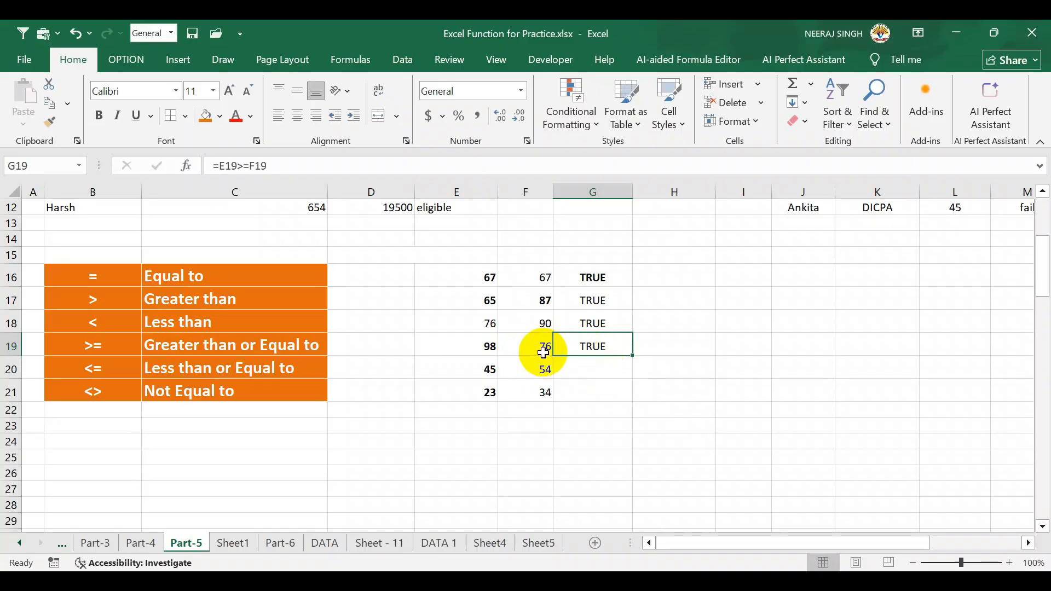
double_click(595, 344)
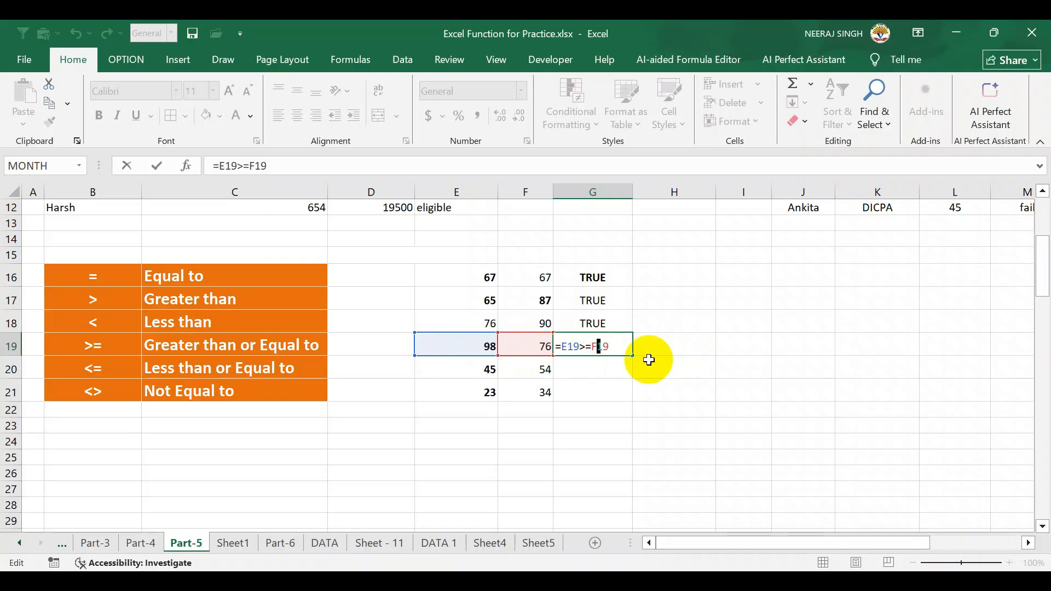
key(Return)
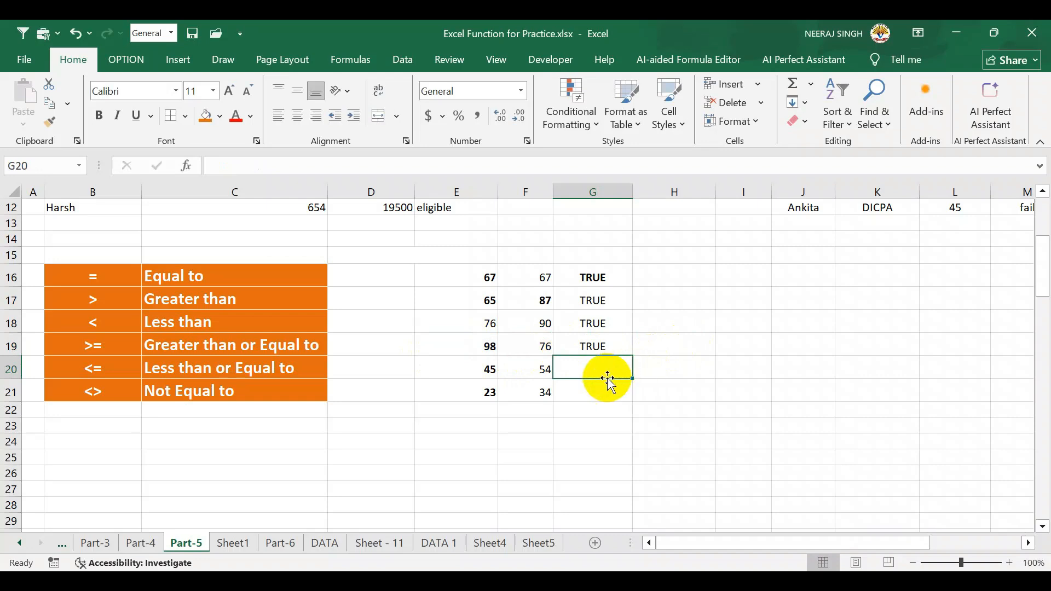
Review the formula in G19 and enter the less-than-or-equal comparison =E20<=F20 in cell G20
double_click(601, 350)
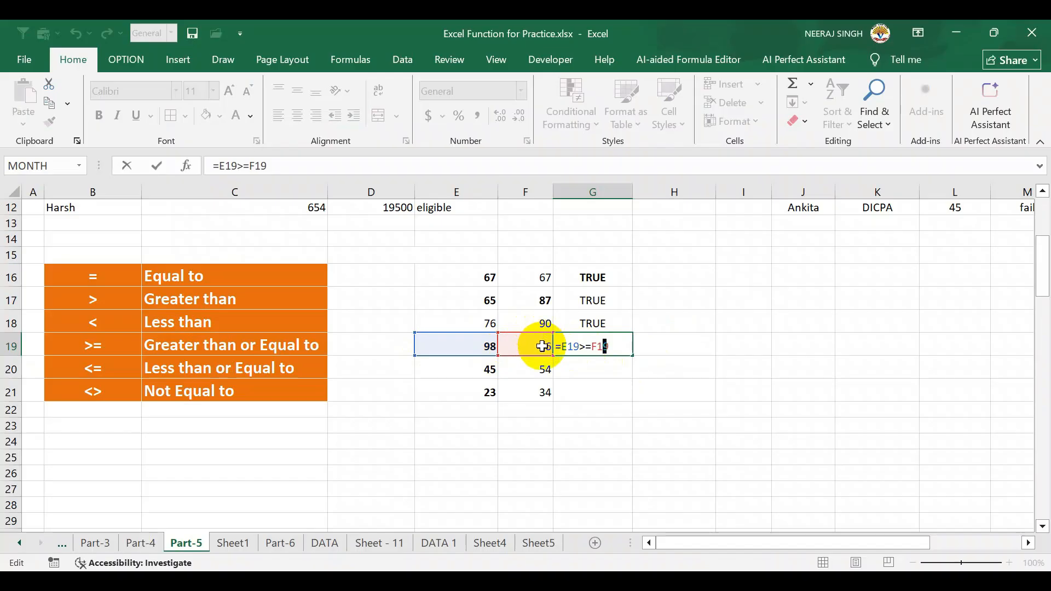
key(Return)
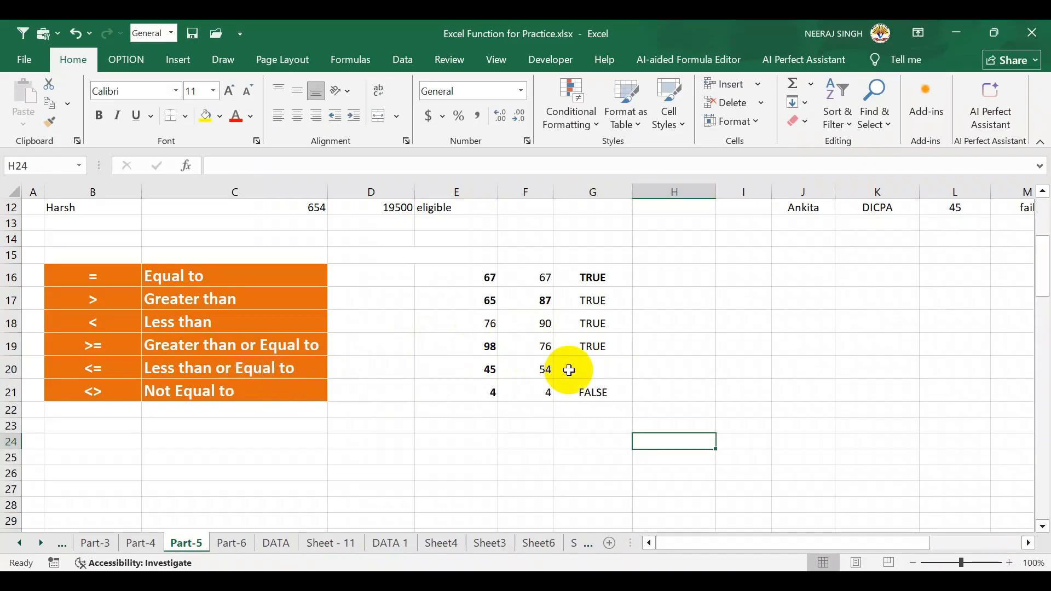
click(590, 368)
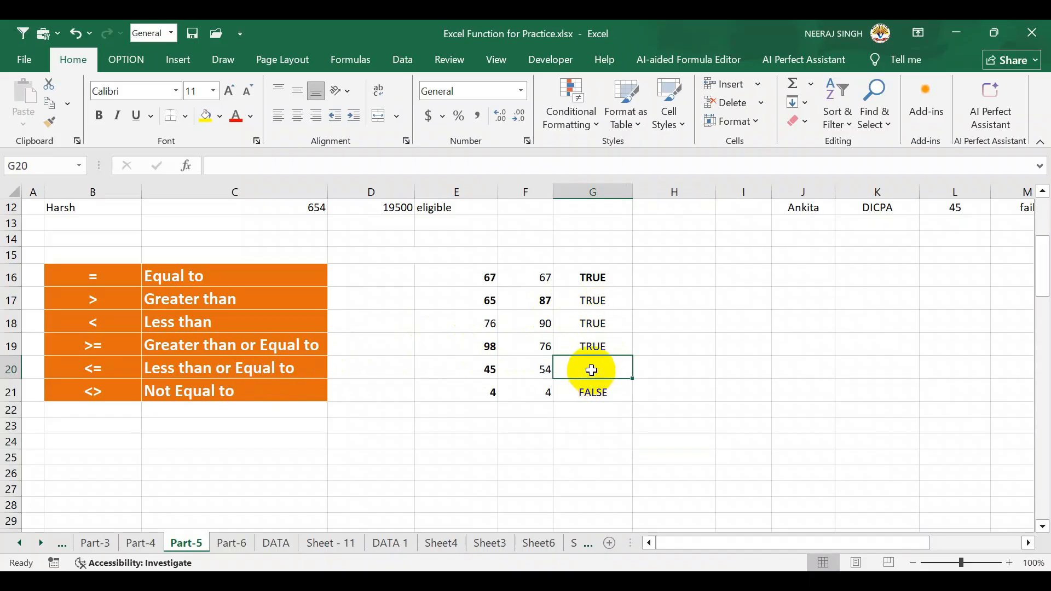
text(=)
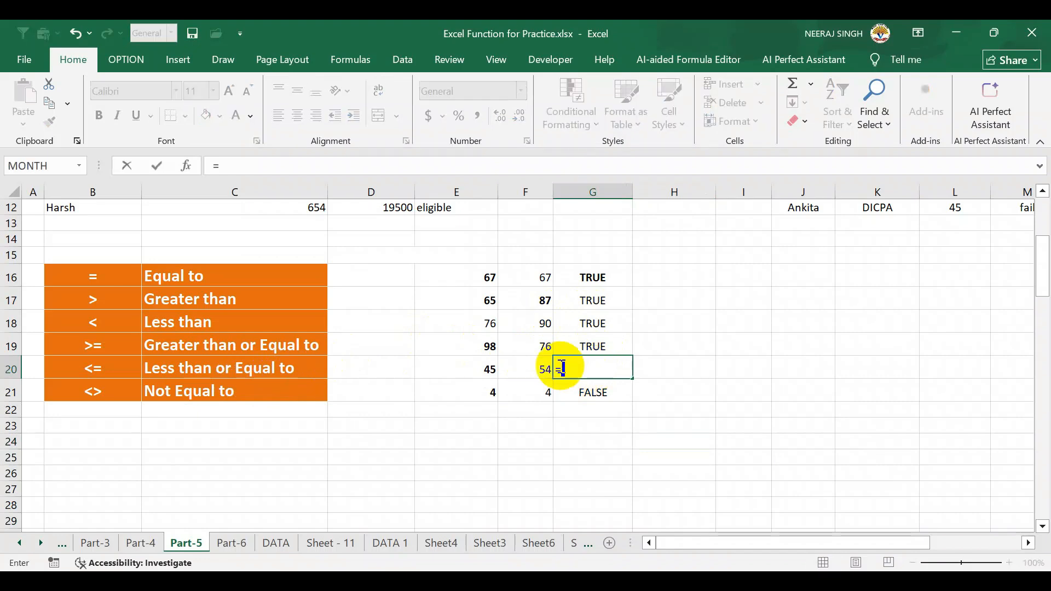
click(487, 370)
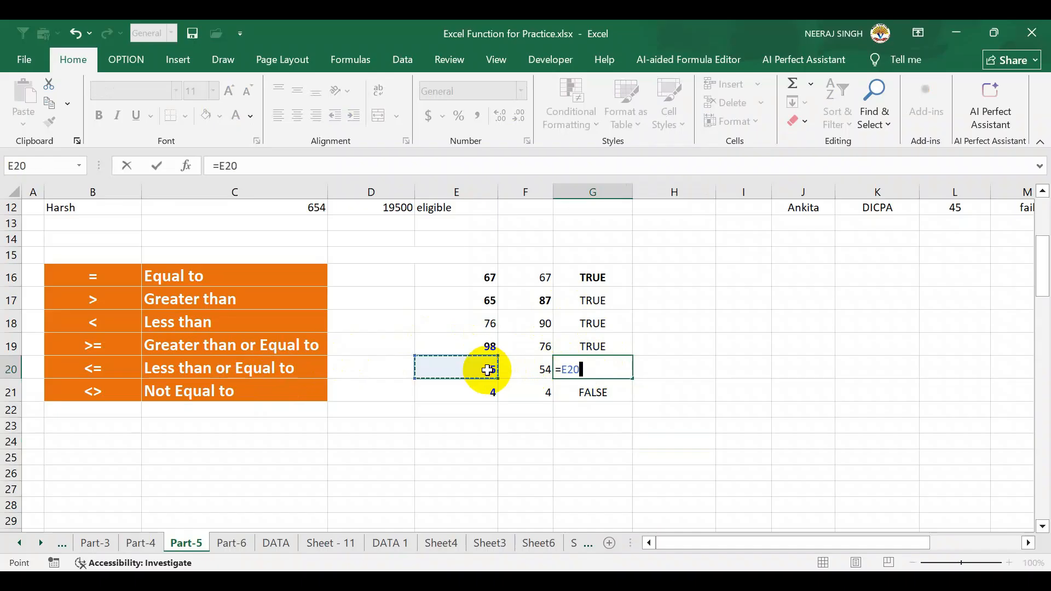
text(<=)
click(514, 371)
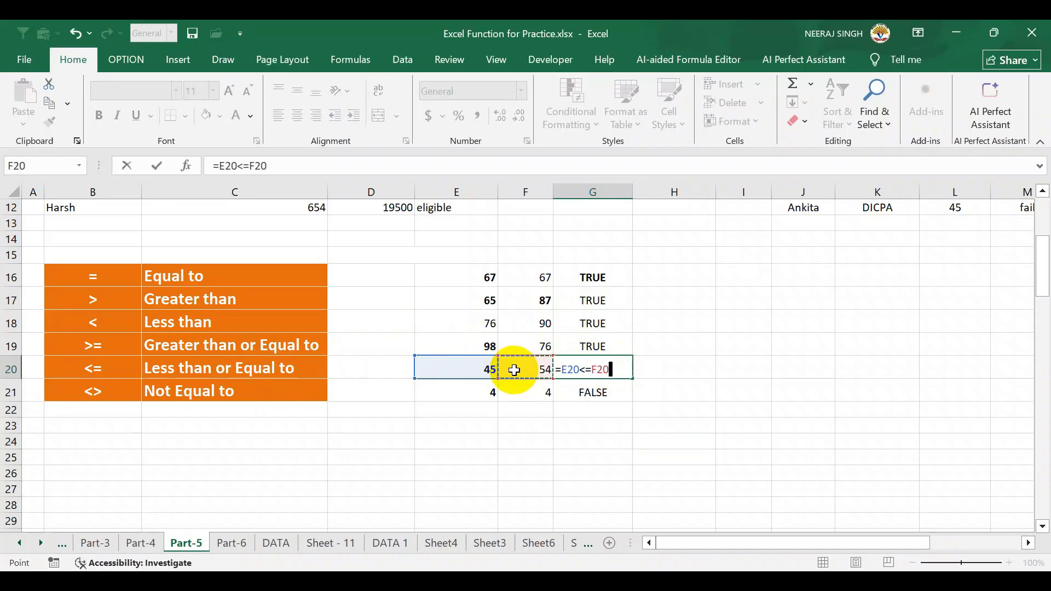
key(Return)
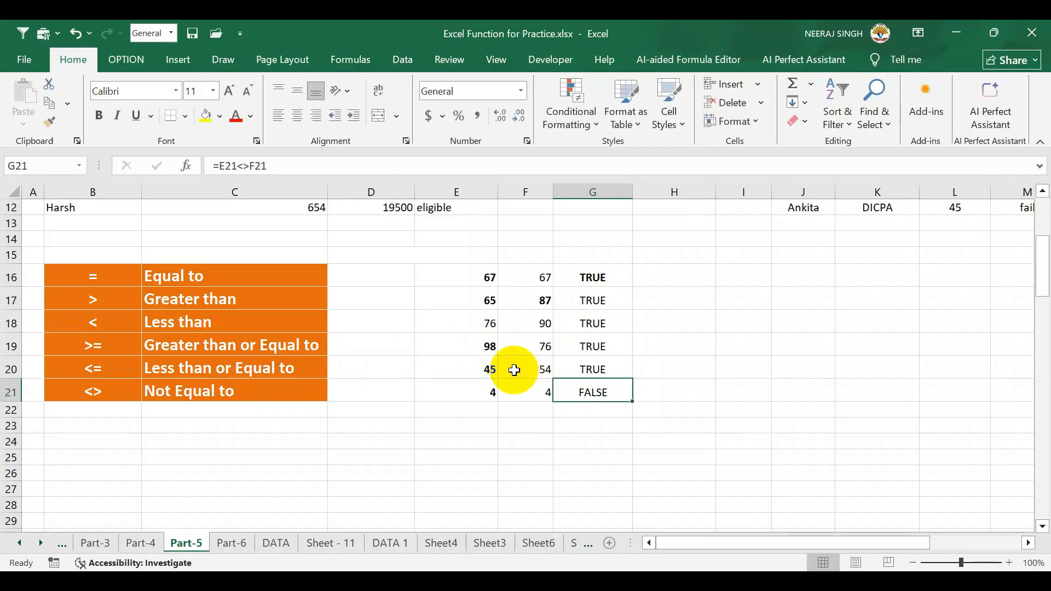
Examine the less-than-or-equal formula in G20 and its result
click(568, 370)
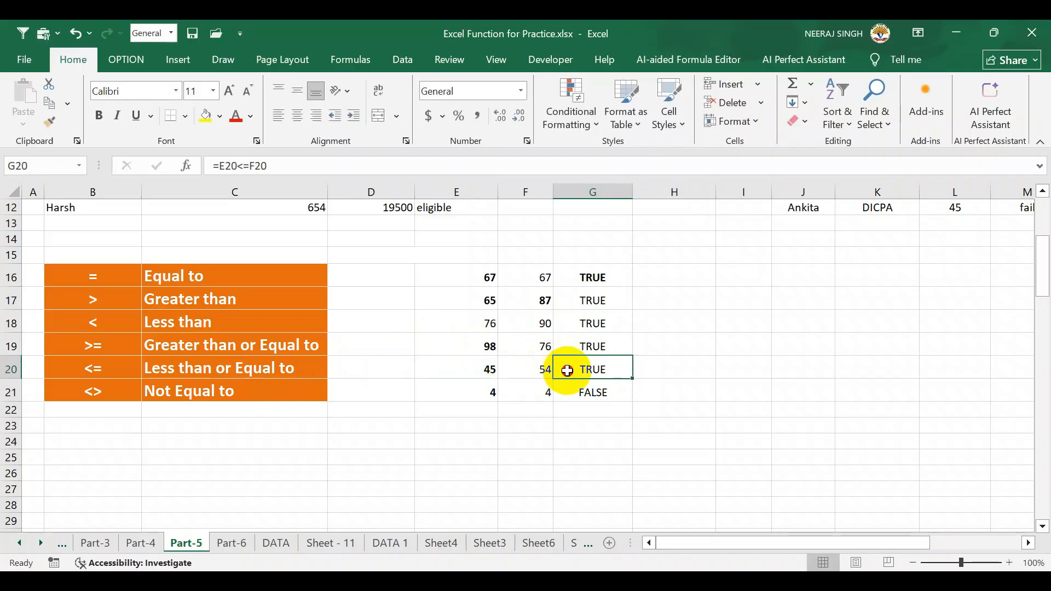
double_click(567, 371)
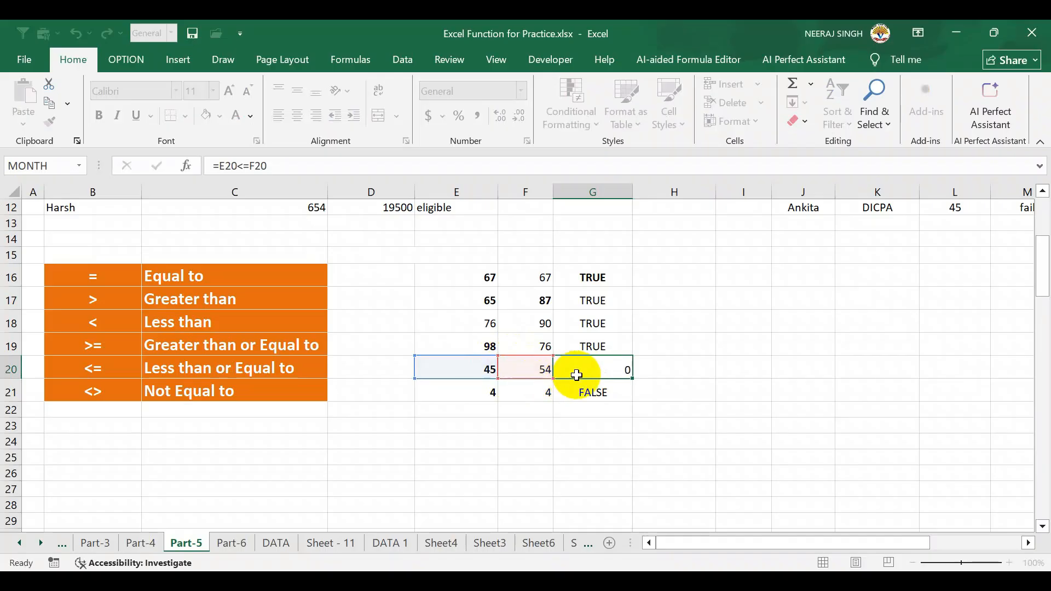
key(Return)
click(608, 371)
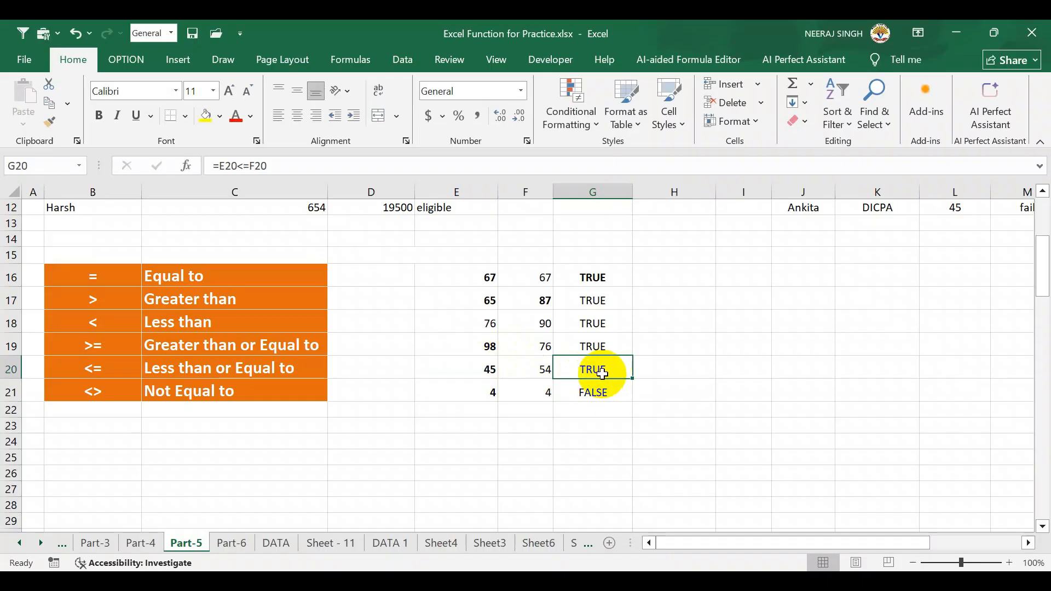
Change E20 to 54 to test the less-than-or-equal formula in G20 with equal values
click(490, 369)
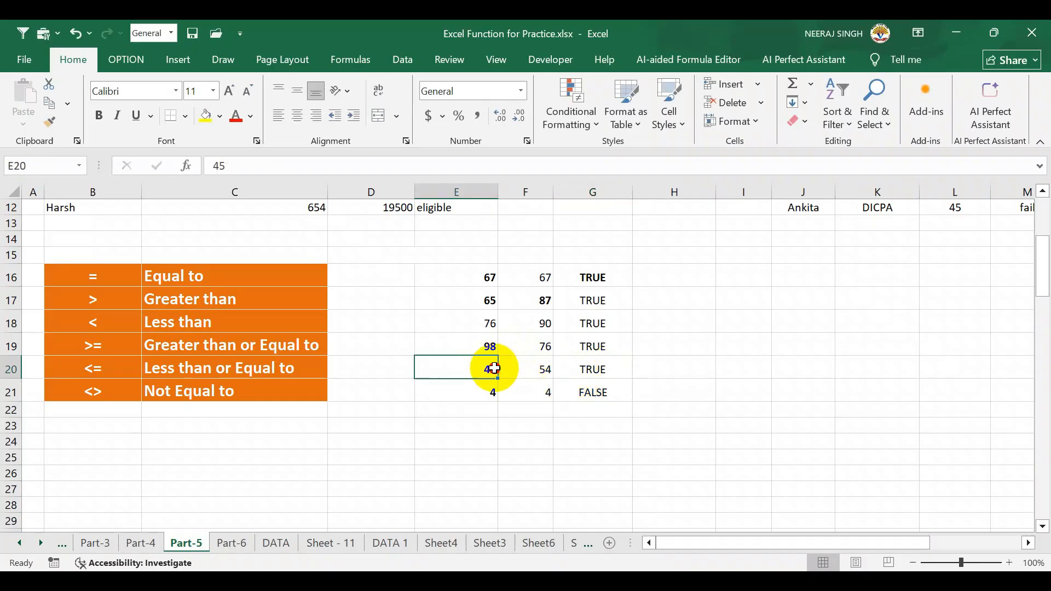
double_click(493, 369)
key(BackSpace)
key(Return)
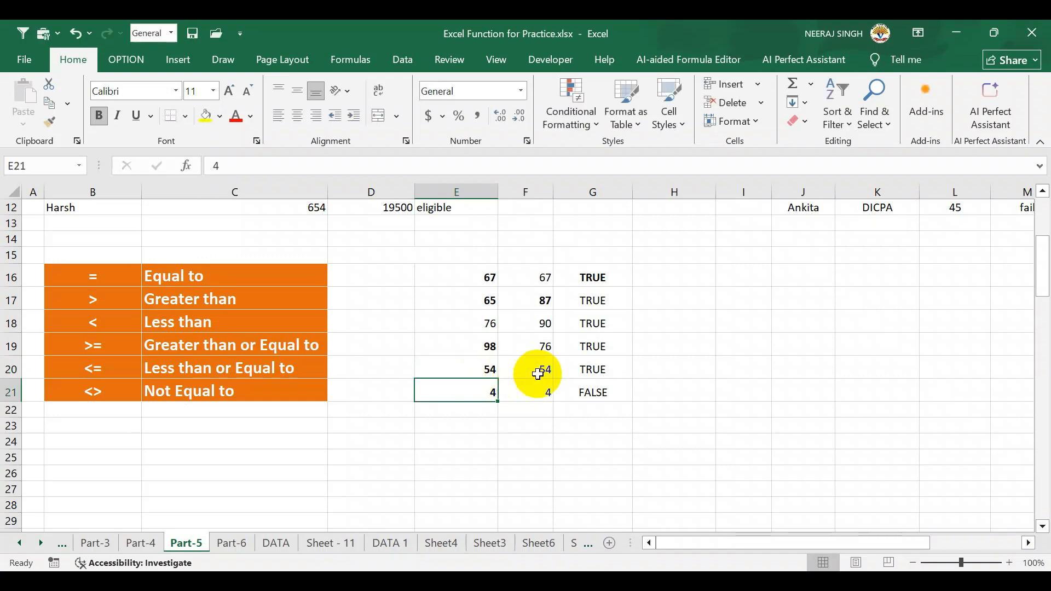
click(585, 369)
double_click(586, 369)
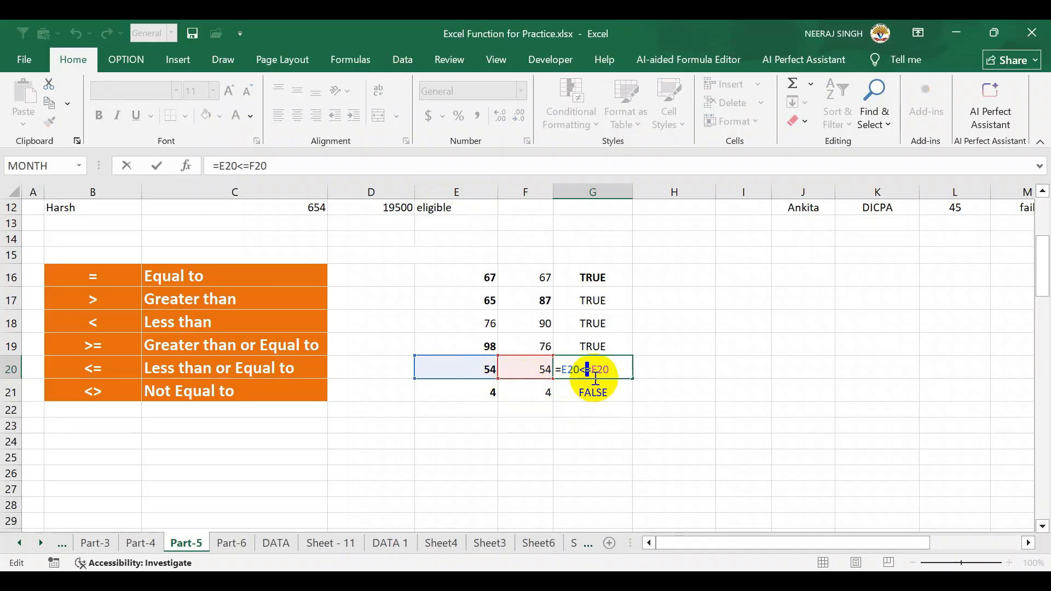
key(Return)
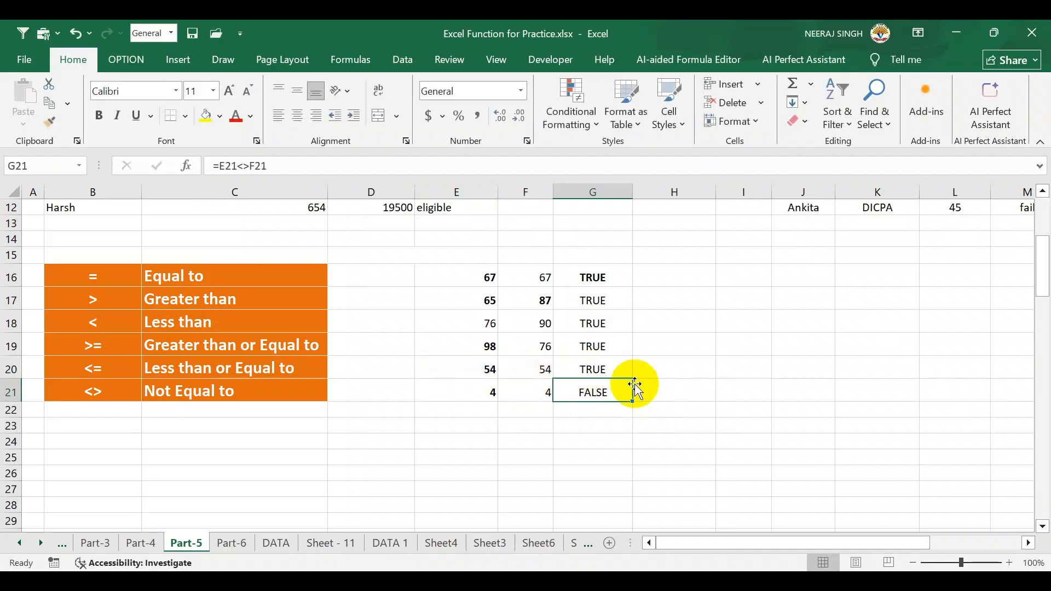
Change E20 to 53 and again to 55, and check how the less-than-or-equal formula in G20 responds
click(492, 370)
text(53)
key(Return)
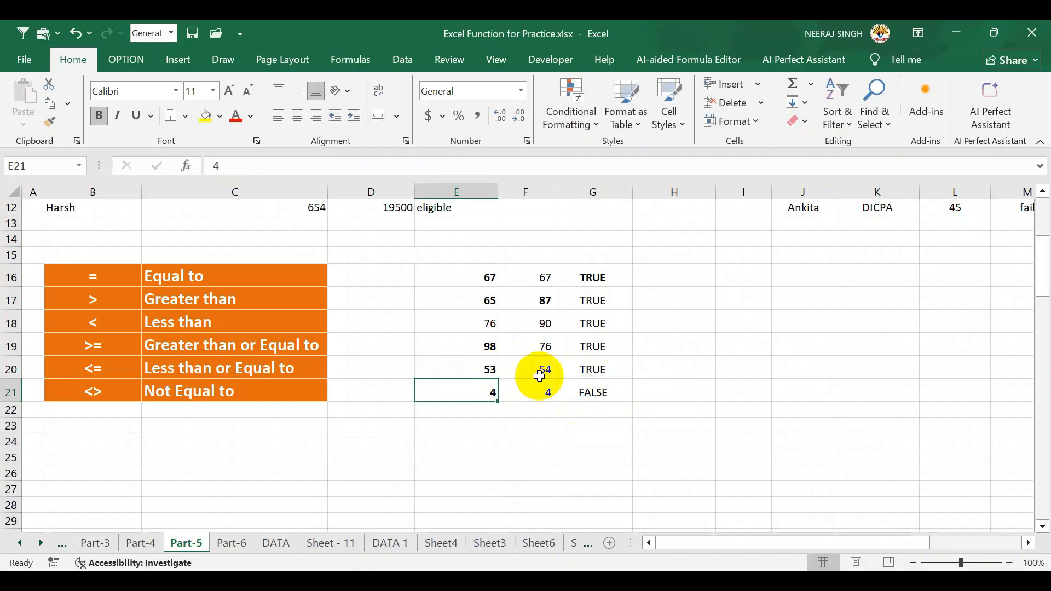
click(492, 369)
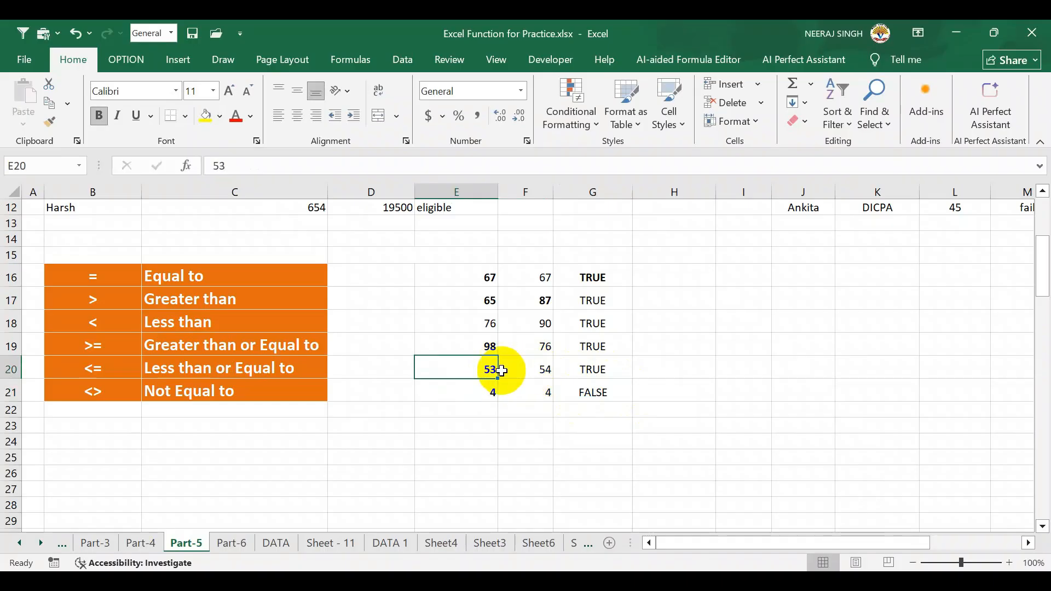
text(55)
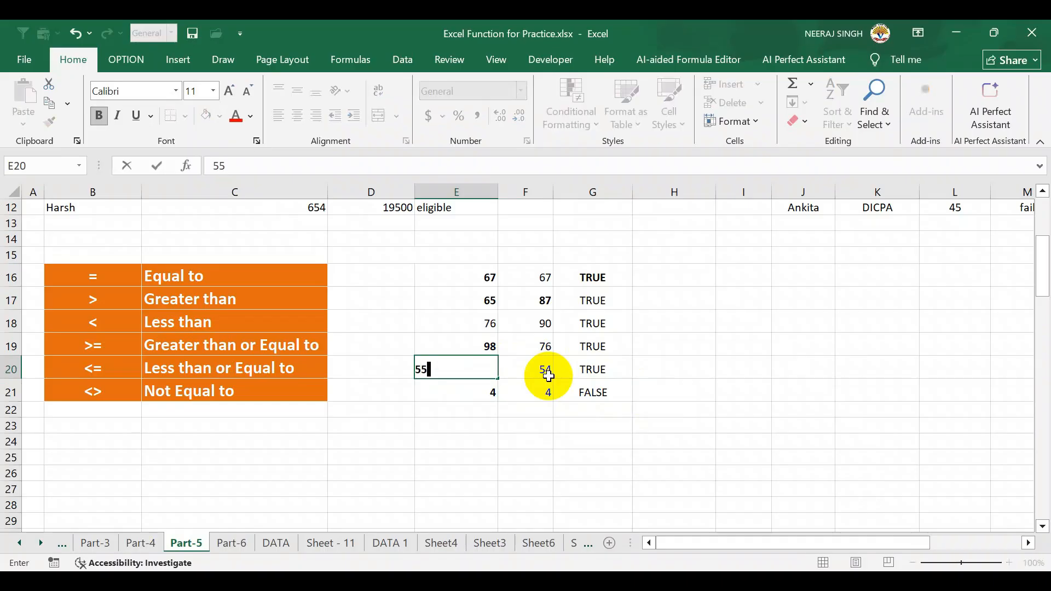
key(Return)
click(578, 373)
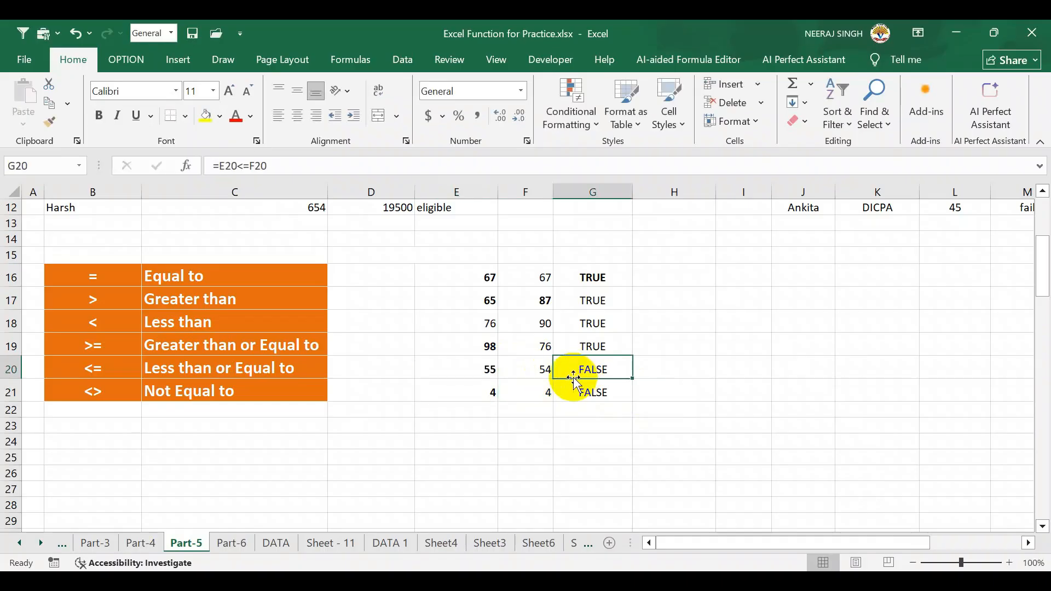
double_click(591, 370)
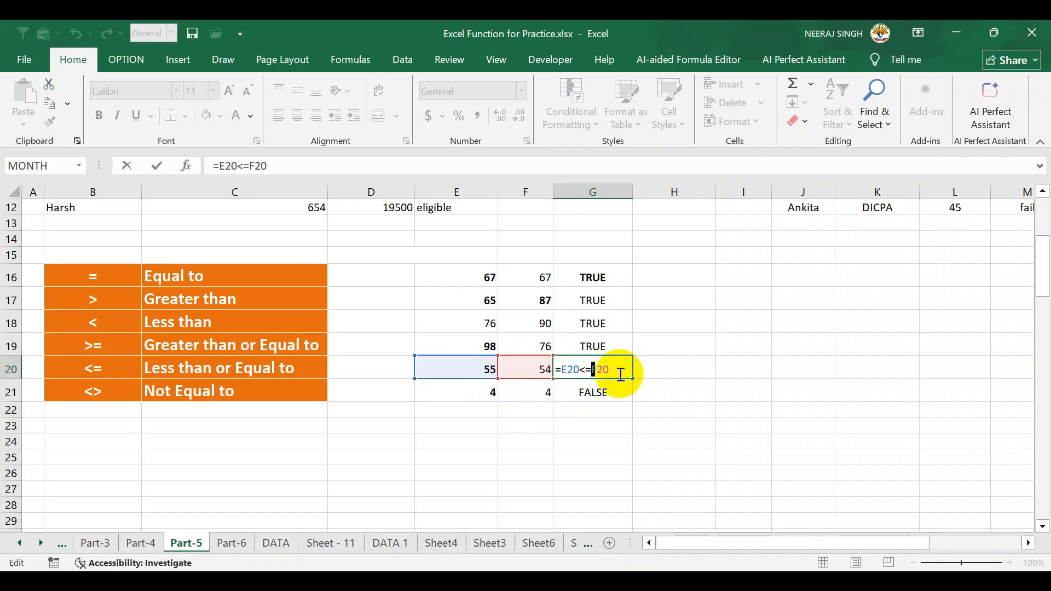
key(Return)
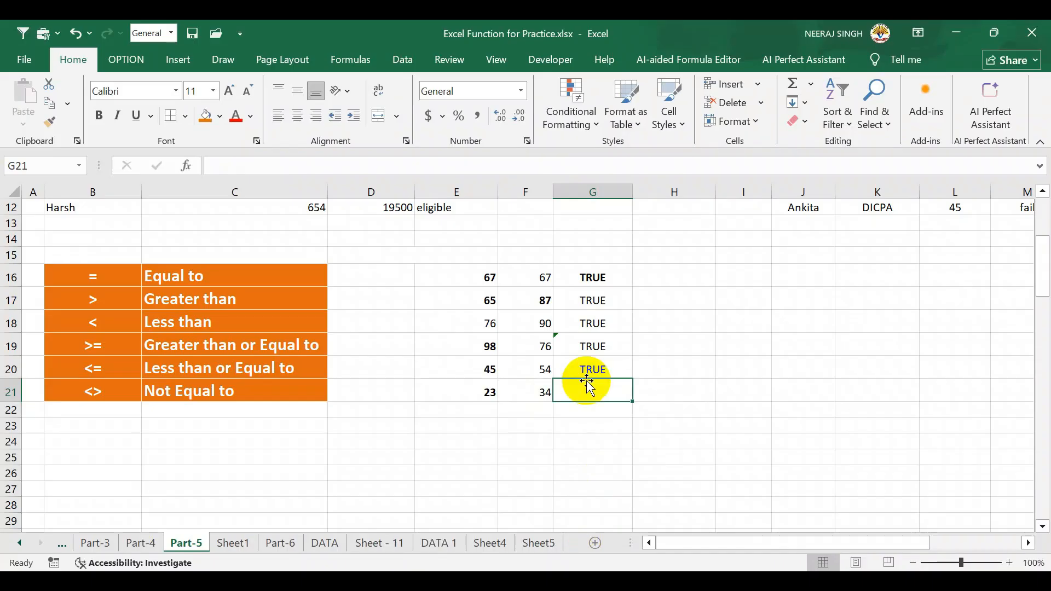
Enter 4 in E21 and 8 in F21 as the sample values for the Not Equal to row
click(488, 389)
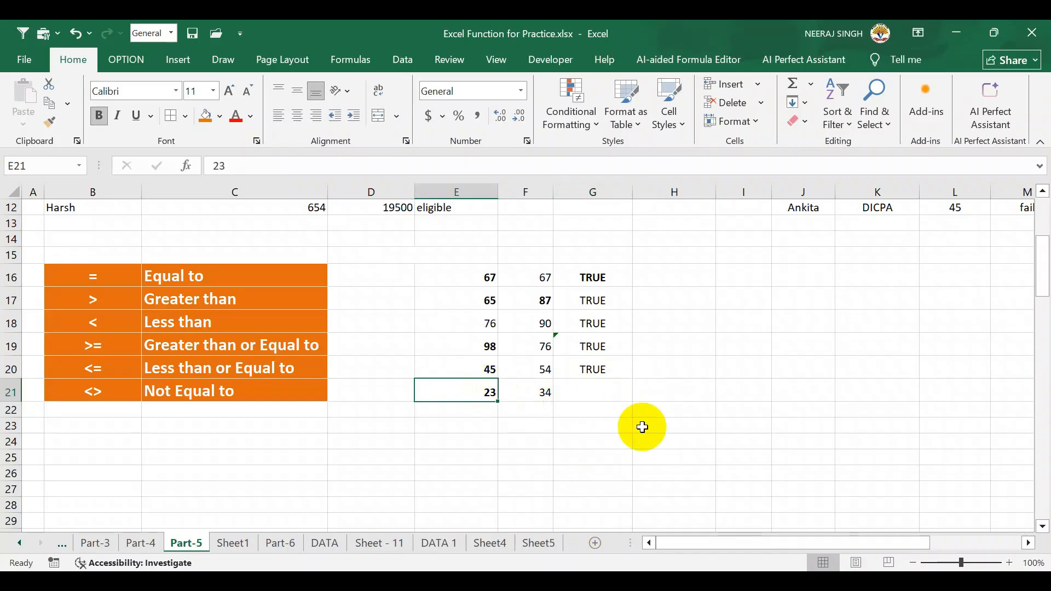
text(4)
text(8)
key(Return)
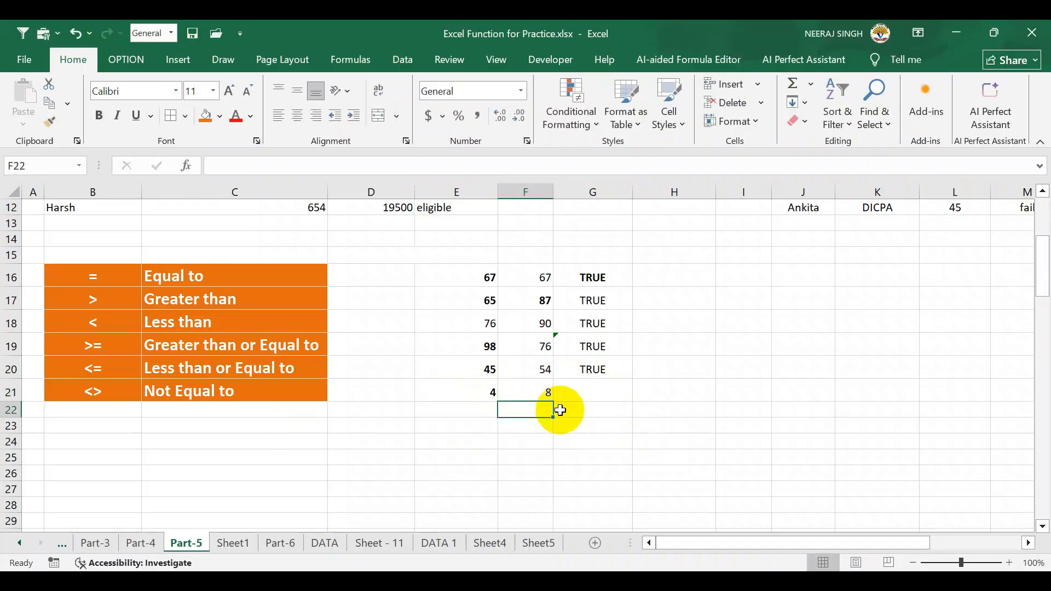
Enter the not-equal comparison =E21<>F21 in cell G21 and review the formula
click(575, 395)
text(=)
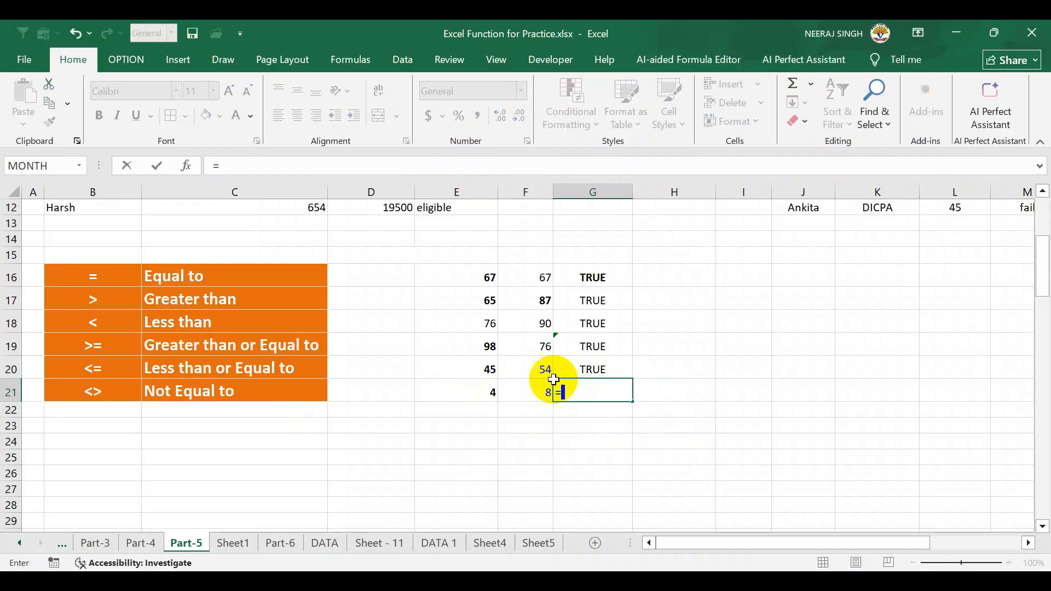
click(491, 392)
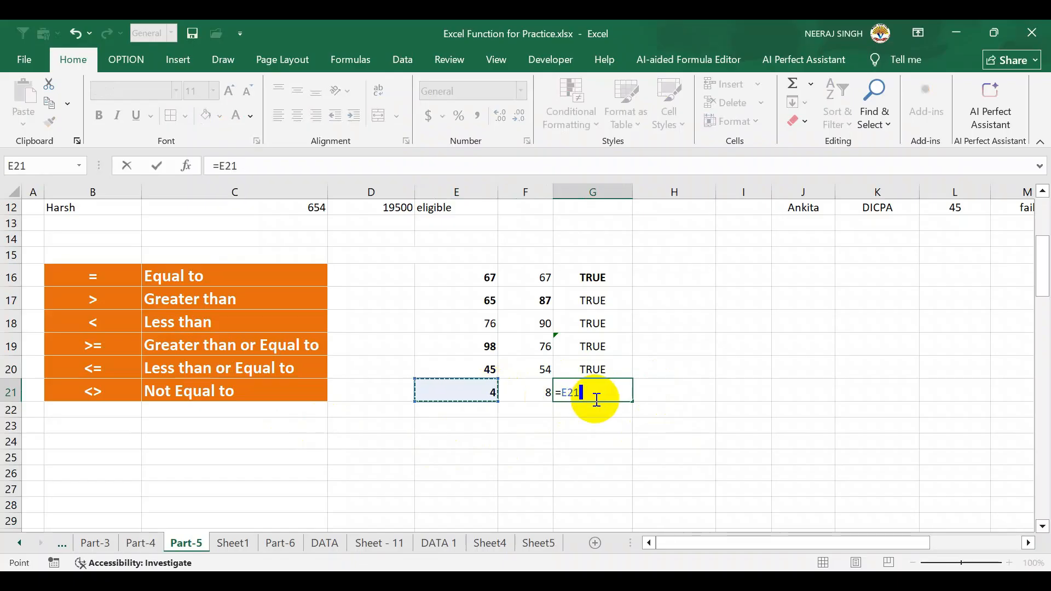
text(<>)
click(530, 393)
key(Return)
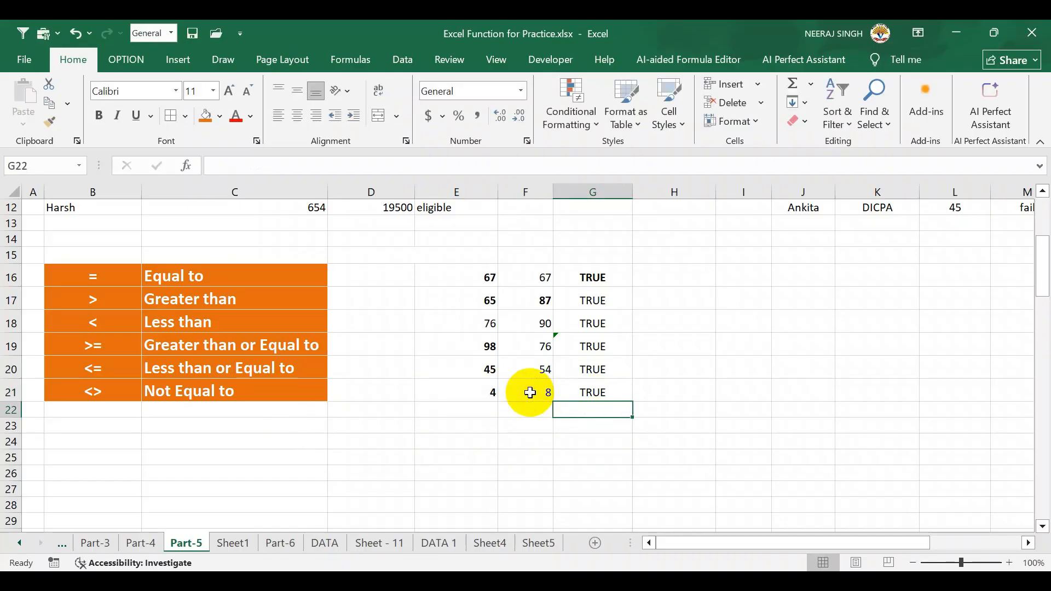
click(602, 393)
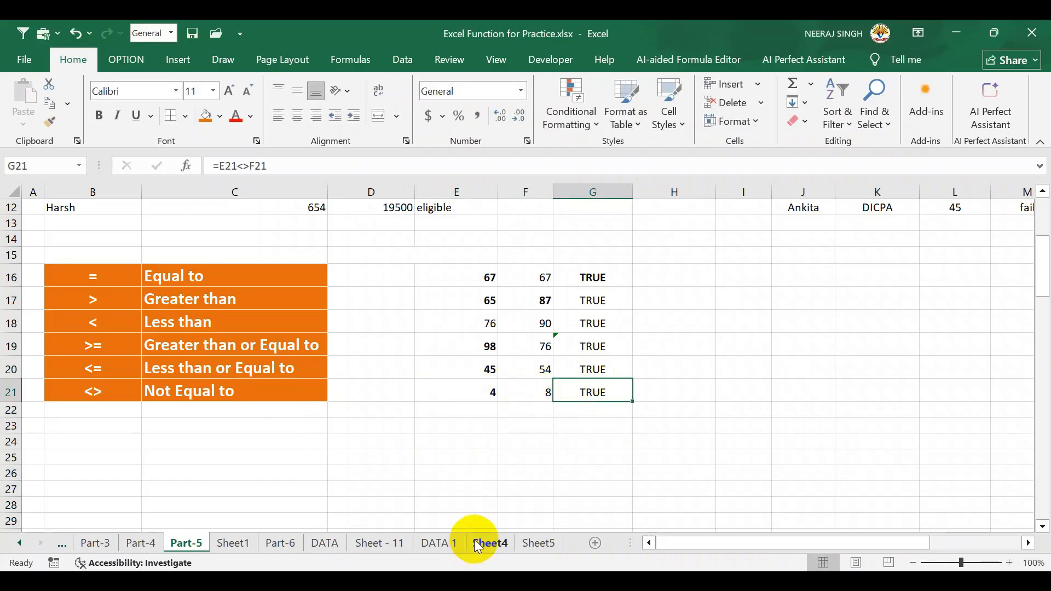
double_click(593, 395)
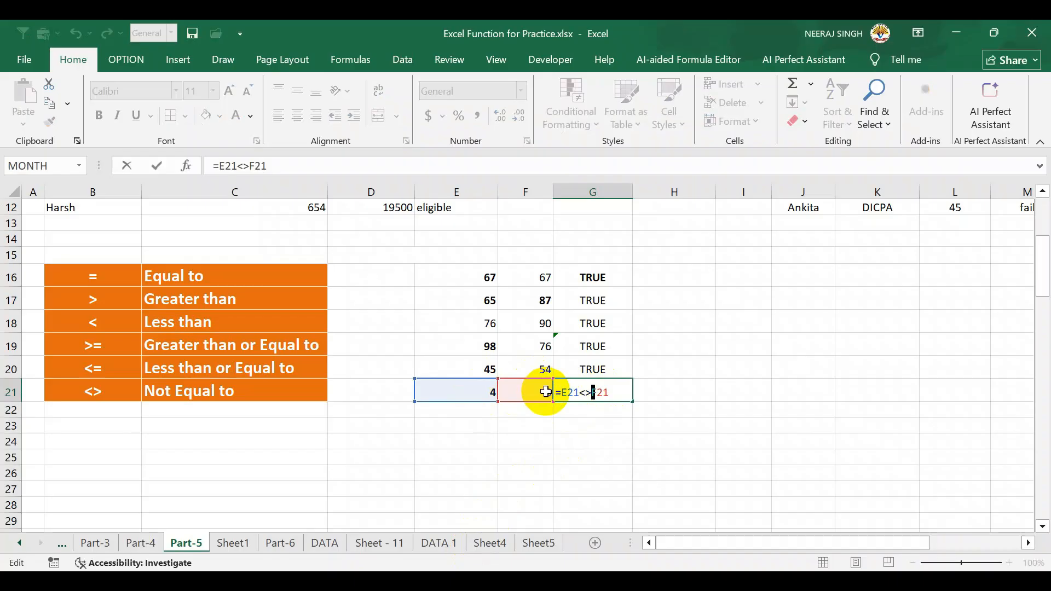
key(Return)
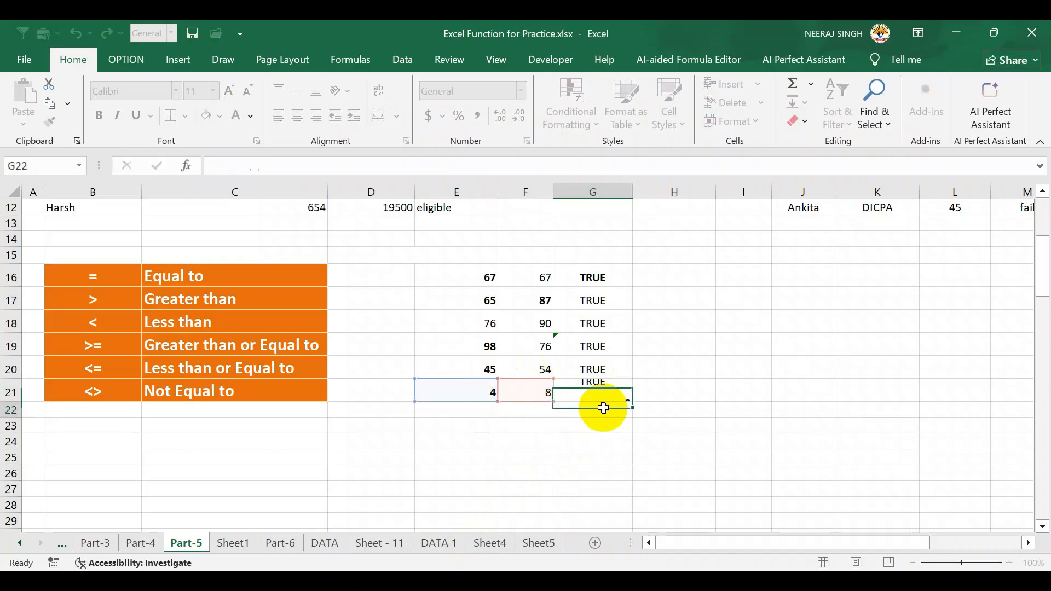
Change F21 to 4 to retest the not-equal formula in G21 with matching values
click(494, 392)
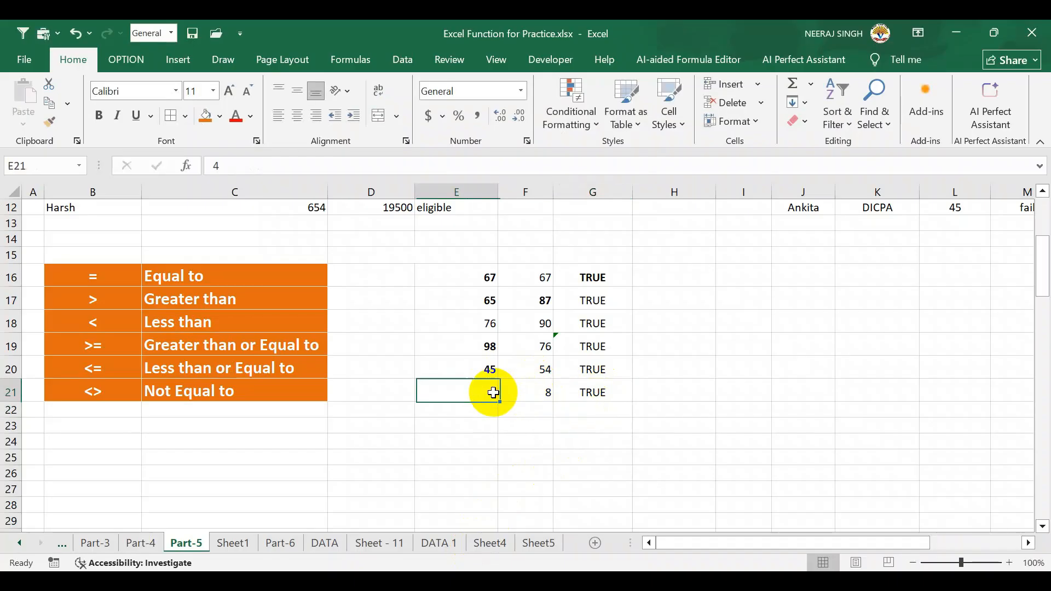
click(546, 395)
text(4)
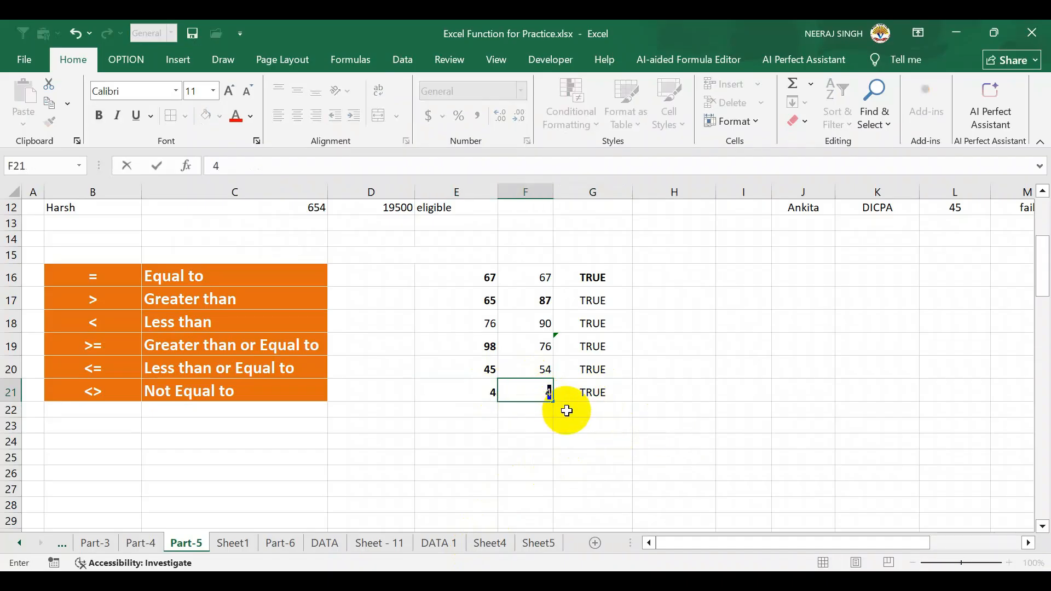
key(Return)
click(591, 396)
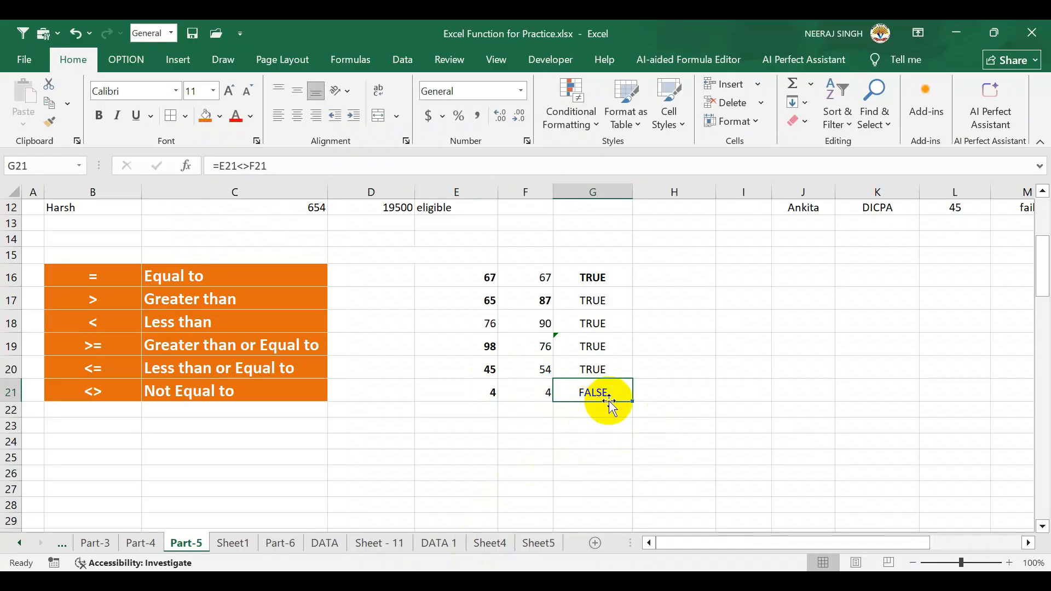
double_click(608, 399)
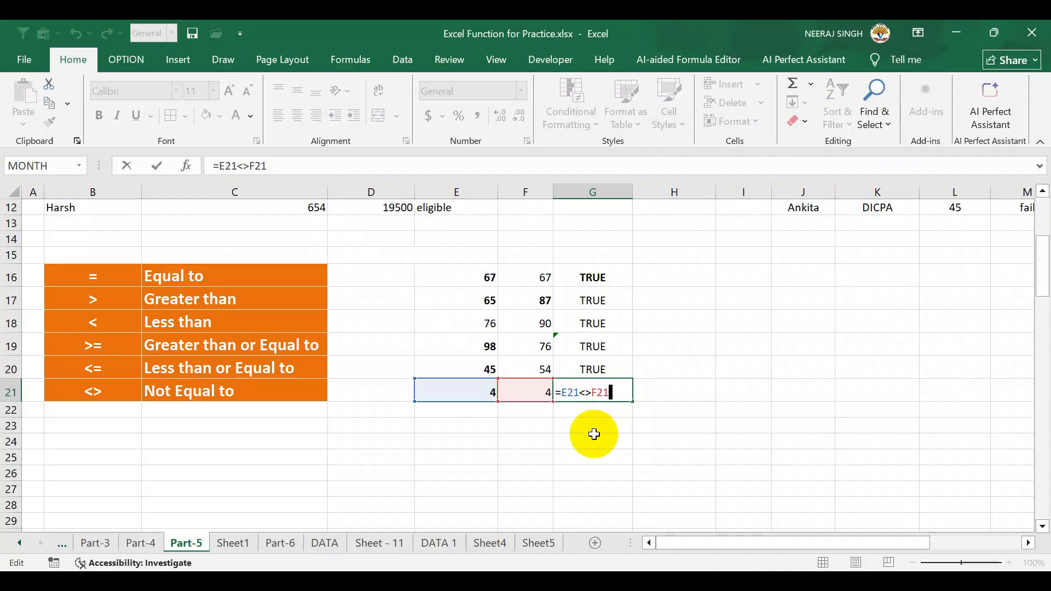
key(Return)
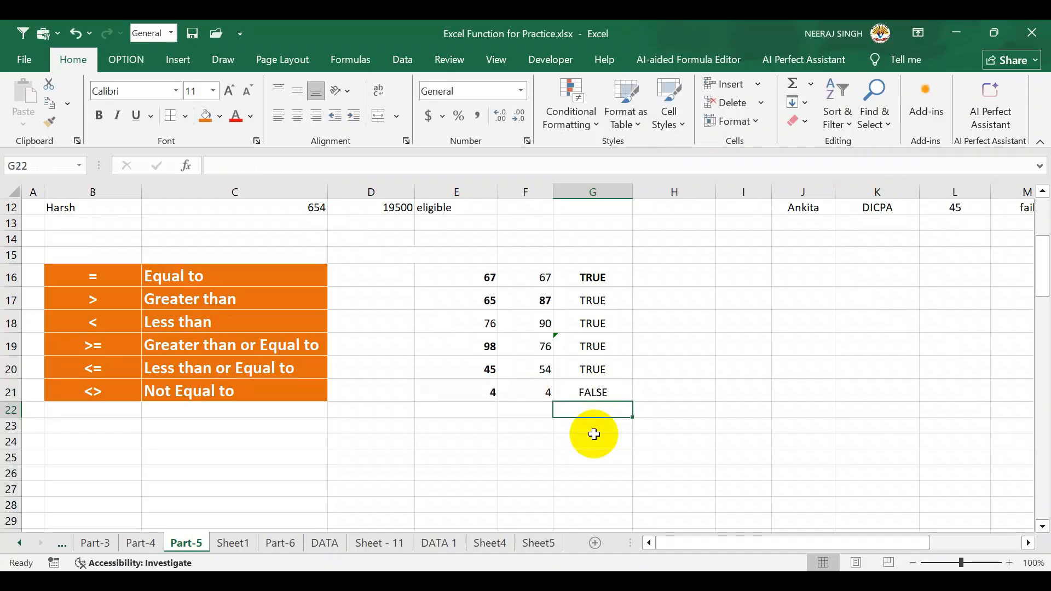
scroll(594, 434, up, 4)
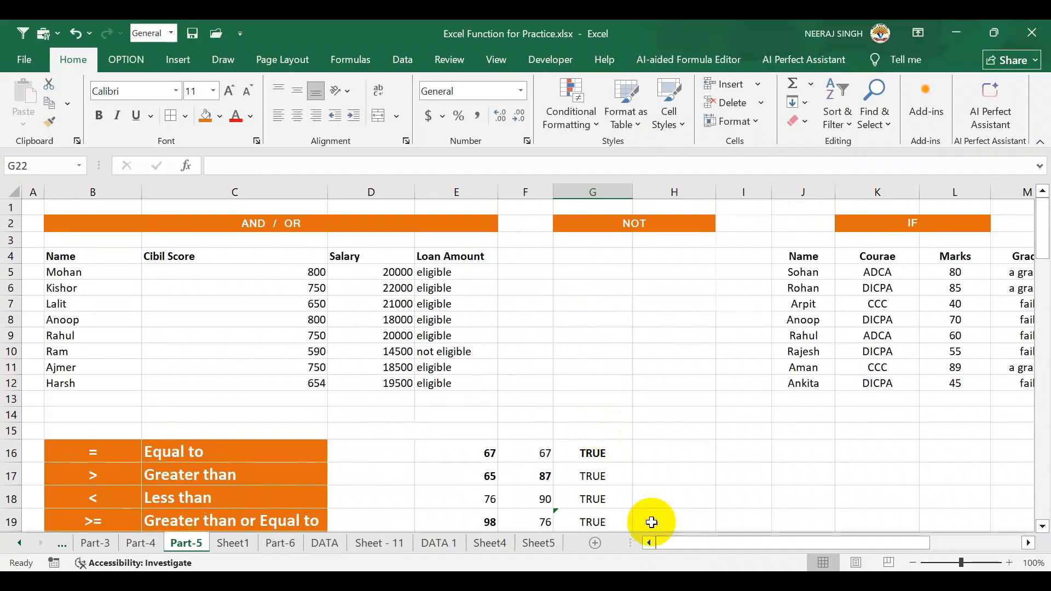
drag(699, 544, 661, 535)
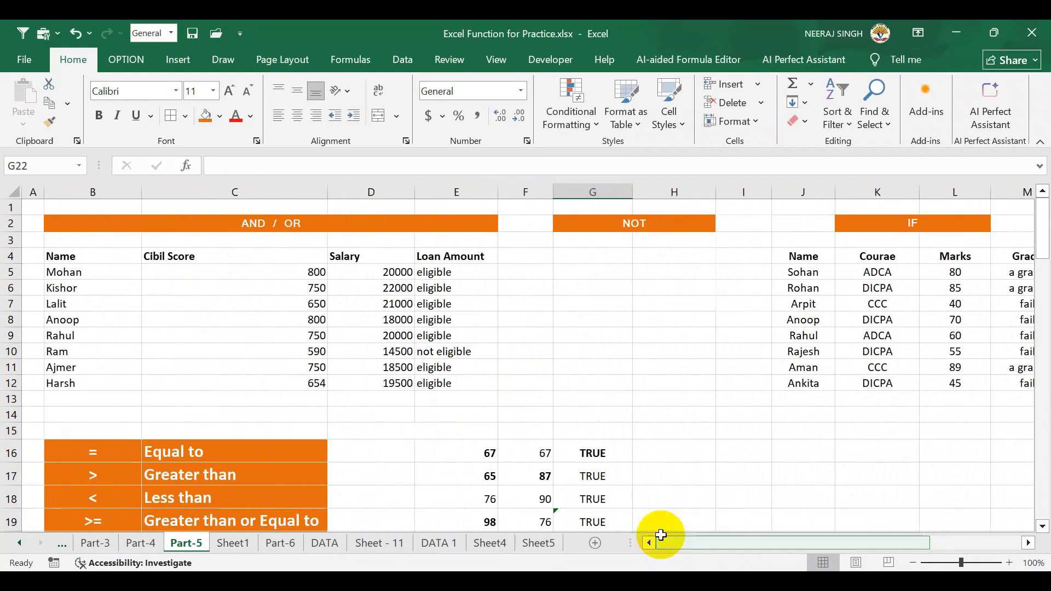
scroll(620, 460, down, 5)
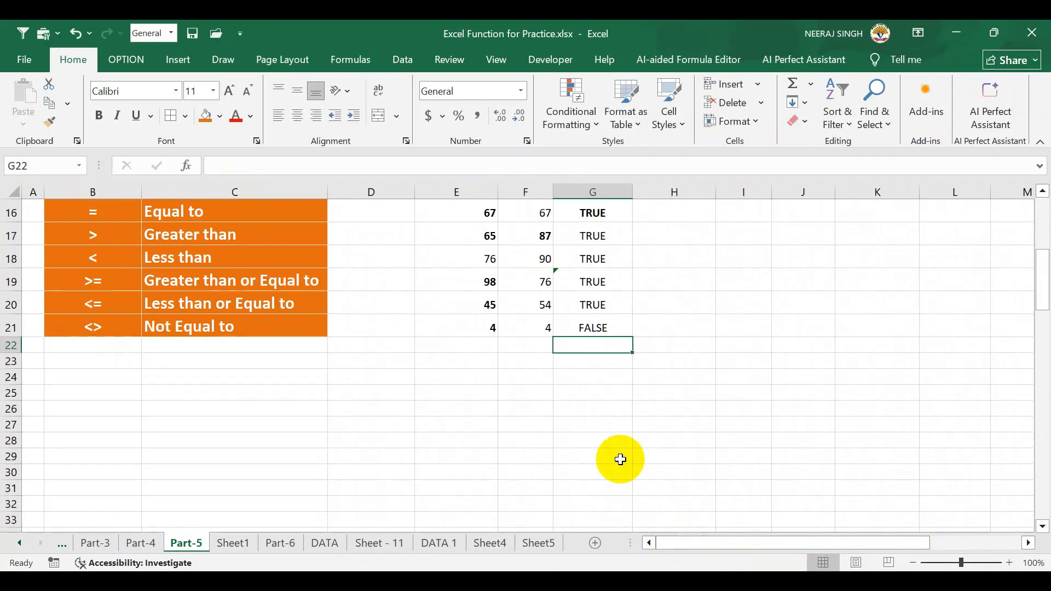
scroll(621, 460, up, 5)
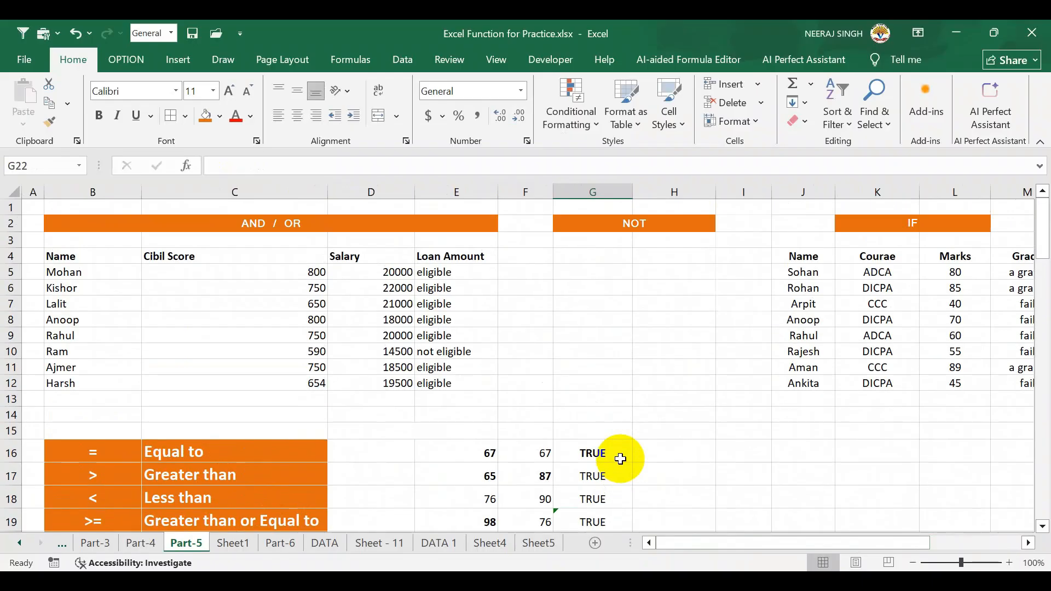